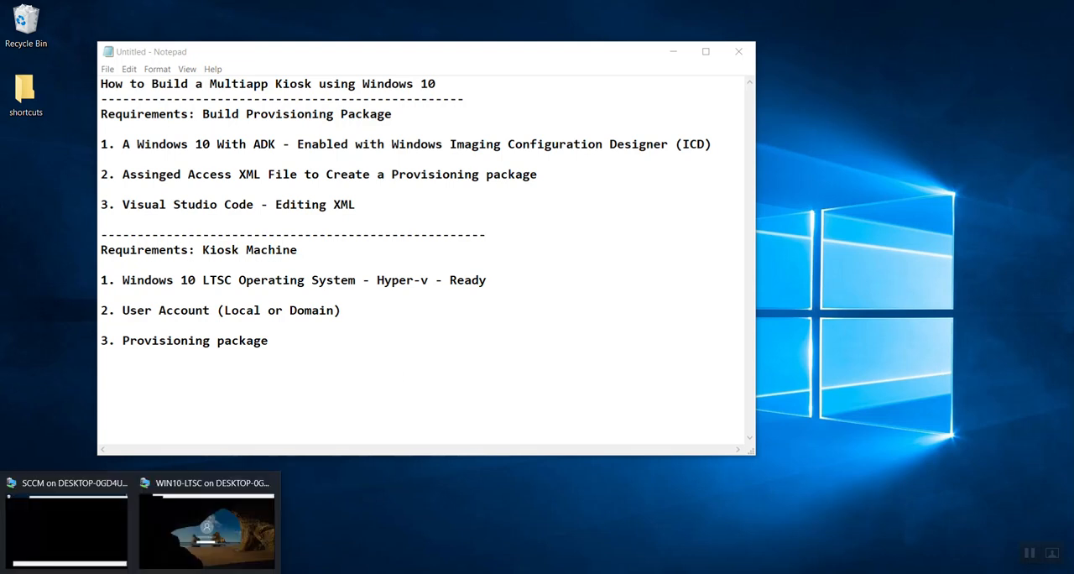
Step: Switch to the SCCM remote session and open the desktop's Kiosk XML file in Visual Studio Code
{"action": "left_click", "coordinate": [69, 547]}
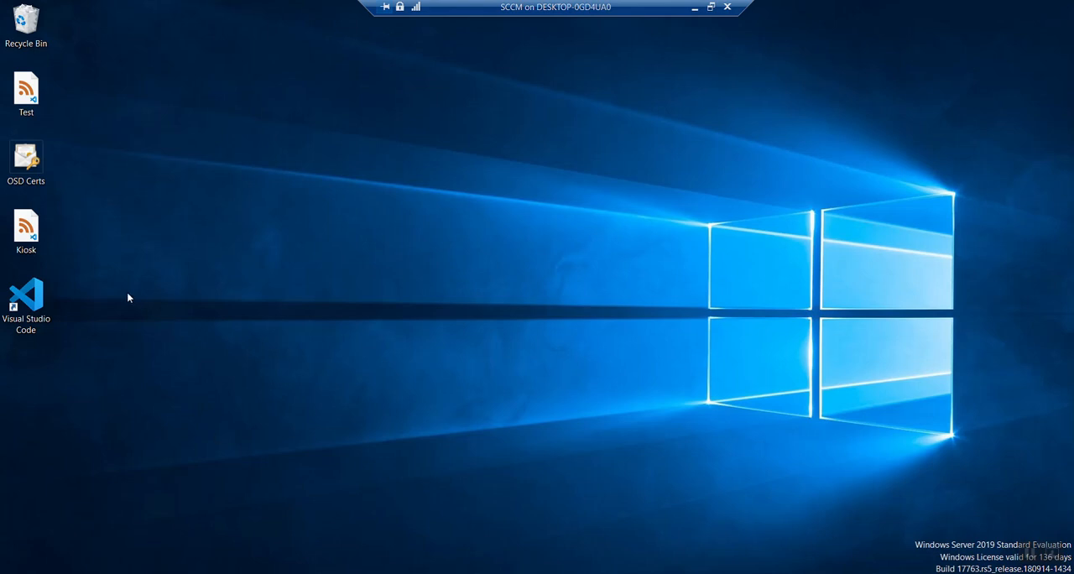
{"action": "left_click", "coordinate": [37, 248]}
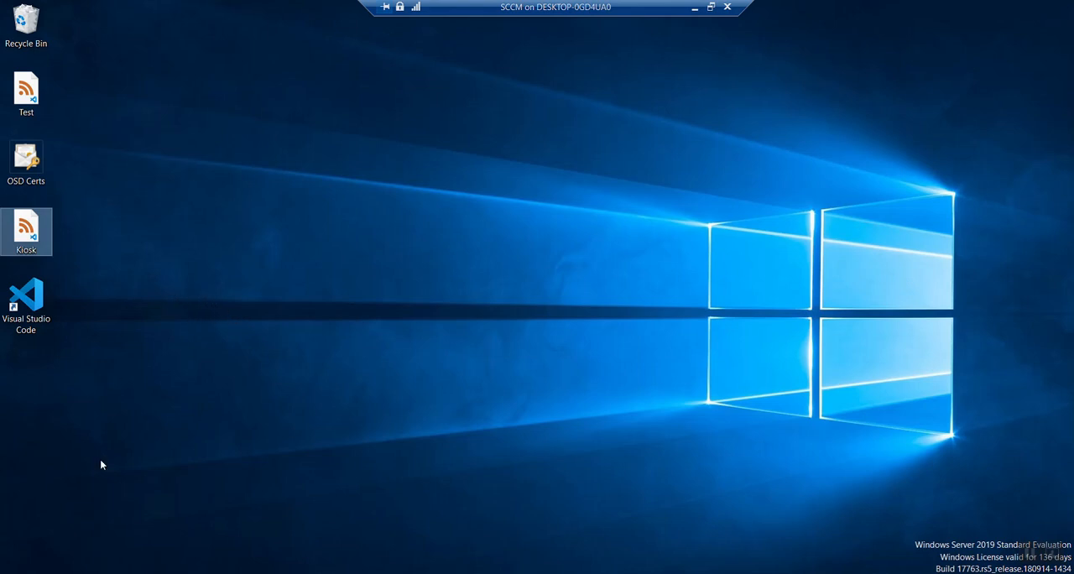
{"action": "right_click", "coordinate": [33, 243]}
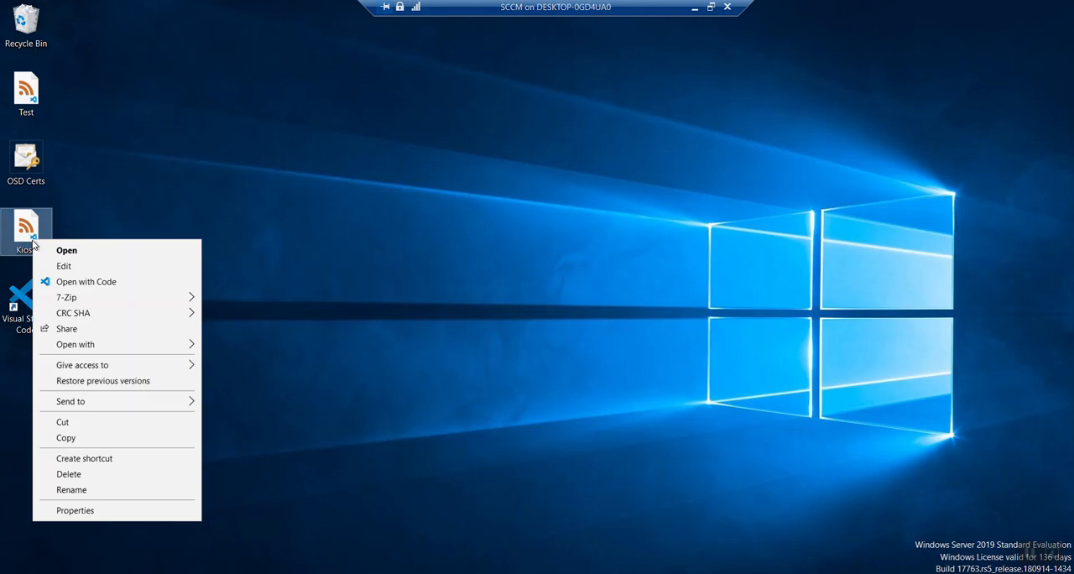
{"action": "left_click", "coordinate": [91, 281]}
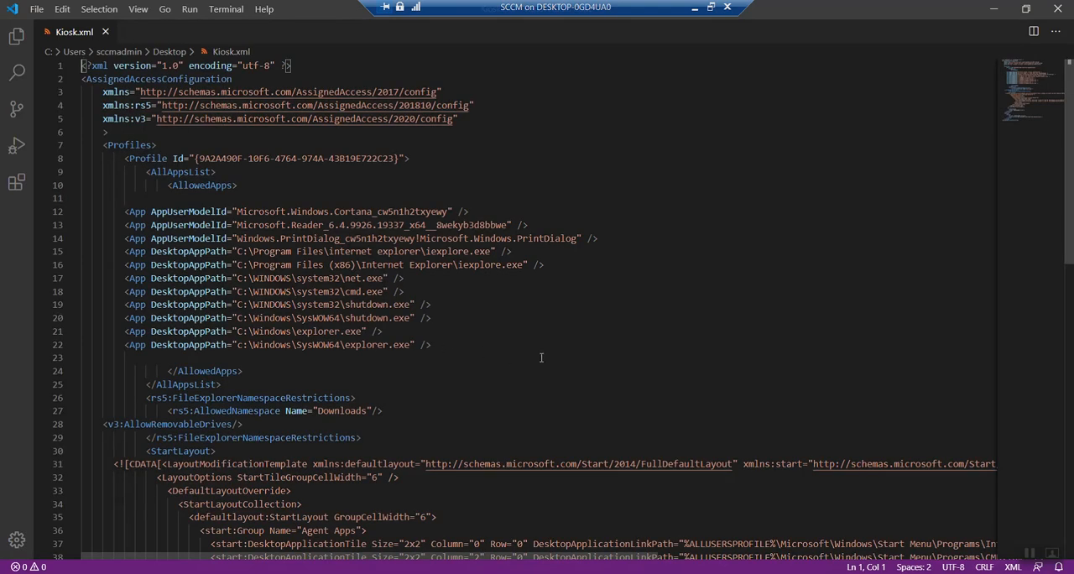
Step: Review the profile ID and the list of allowed apps in Kiosk.xml, including the shutdown.exe path
{"action": "scroll", "coordinate": [582, 402], "scroll_direction": "down", "scroll_amount": 2}
{"action": "scroll", "coordinate": [582, 402], "scroll_direction": "down", "scroll_amount": 5}
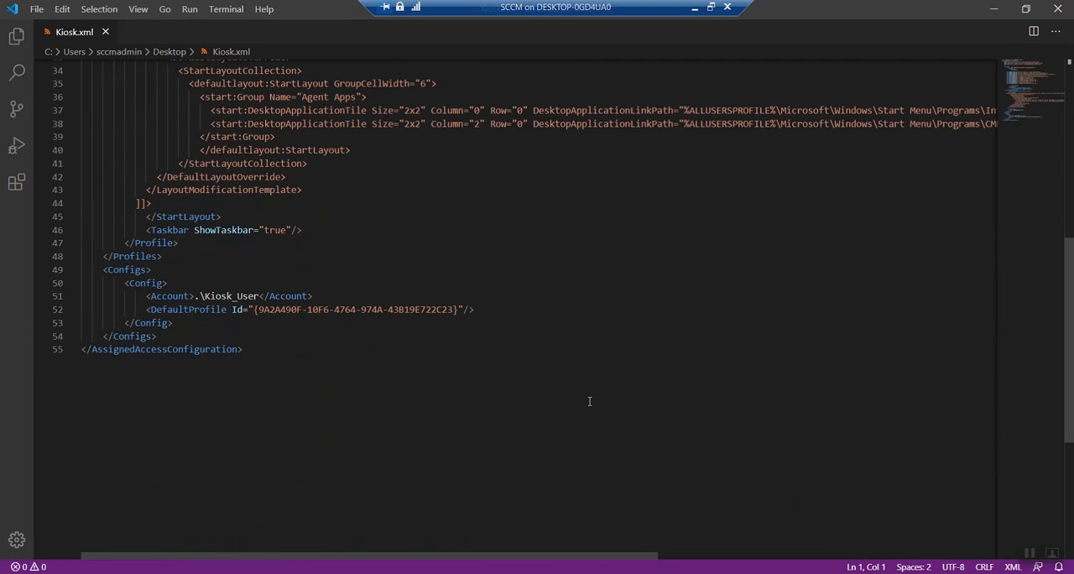
{"action": "scroll", "coordinate": [582, 402], "scroll_direction": "up", "scroll_amount": 7}
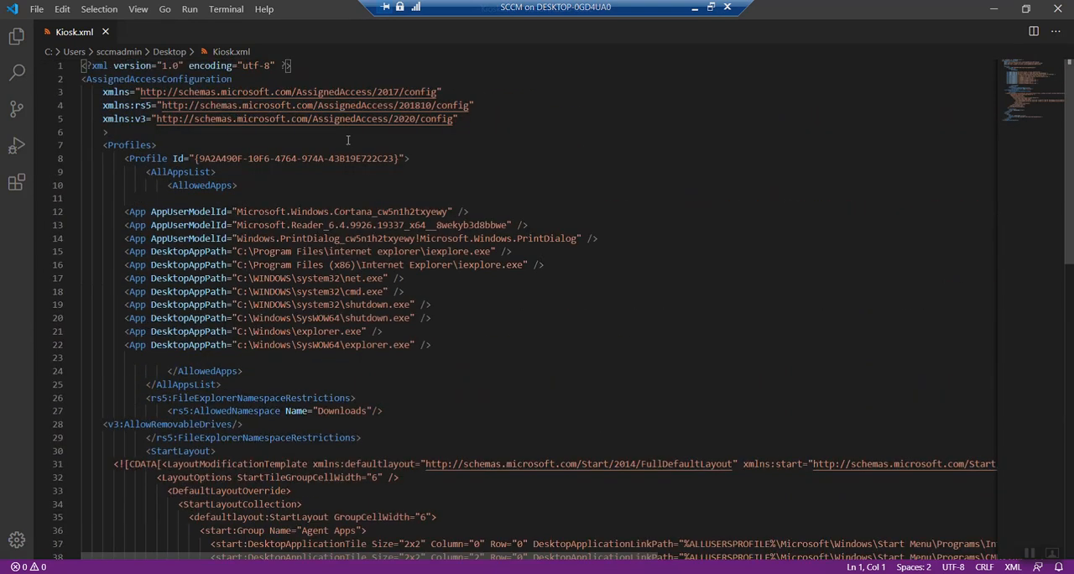
{"action": "scroll", "coordinate": [363, 164], "scroll_direction": "down", "scroll_amount": 1}
{"action": "left_click_drag", "start_coordinate": [198, 115], "coordinate": [396, 115]}
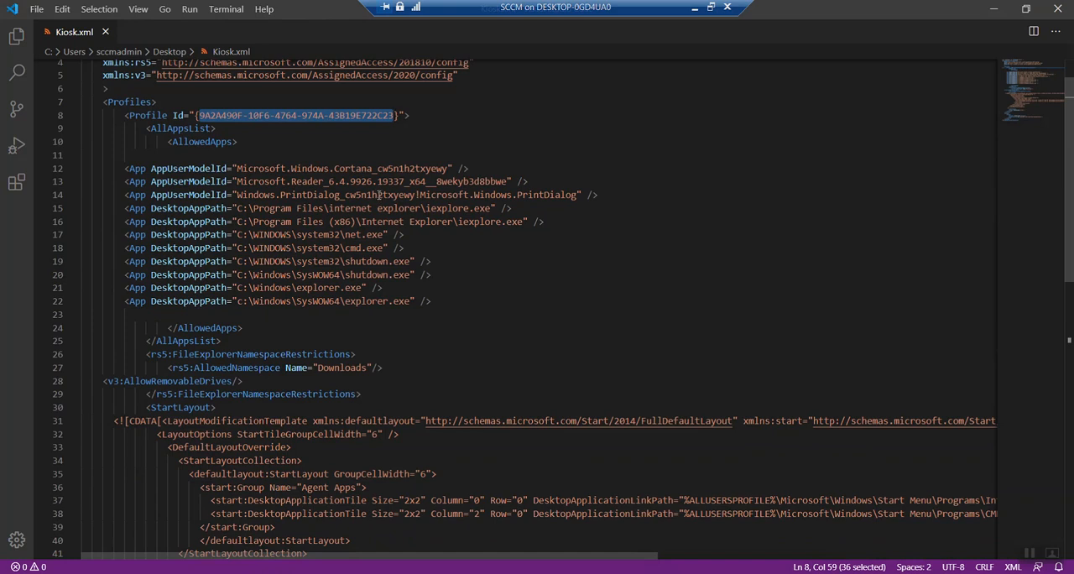
{"action": "scroll", "coordinate": [277, 185], "scroll_direction": "down", "scroll_amount": 1}
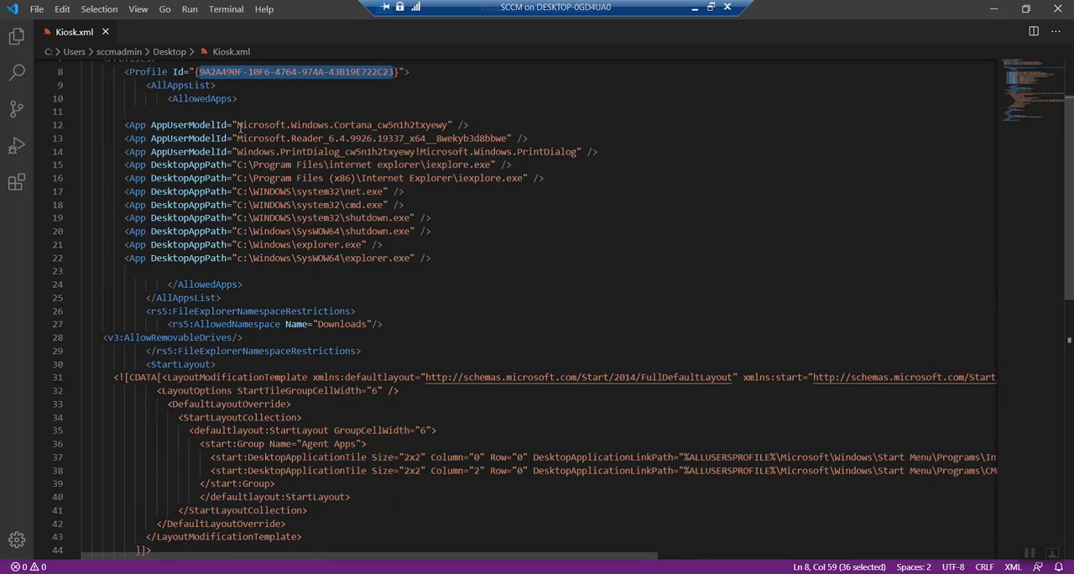
{"action": "left_click_drag", "start_coordinate": [201, 126], "coordinate": [430, 126]}
{"action": "left_click_drag", "start_coordinate": [221, 217], "coordinate": [395, 217]}
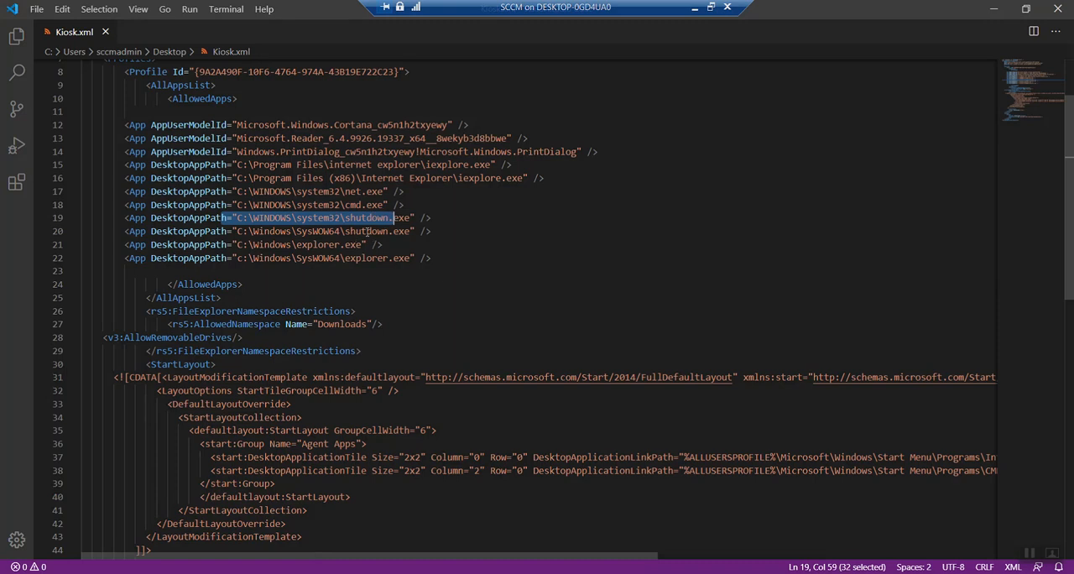
Step: Examine the StartLayout section, reading the full desktop application tile paths for Internet Explorer.lnk and CMD.lnk
{"action": "scroll", "coordinate": [369, 241], "scroll_direction": "down", "scroll_amount": 4}
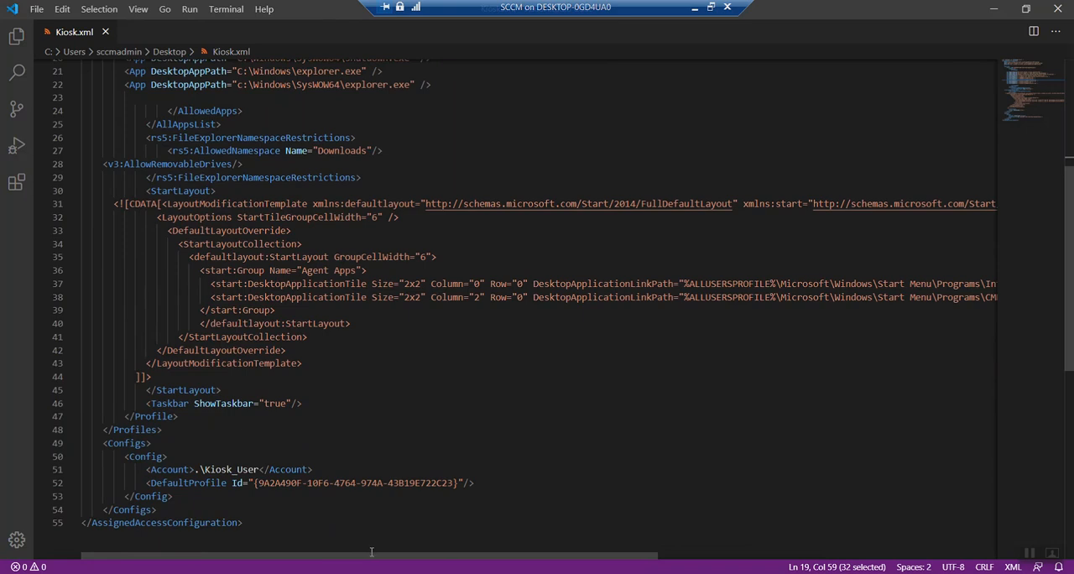
{"action": "scroll", "coordinate": [373, 554], "scroll_direction": "right", "scroll_amount": 5}
{"action": "left_click_drag", "start_coordinate": [427, 551], "coordinate": [588, 557]}
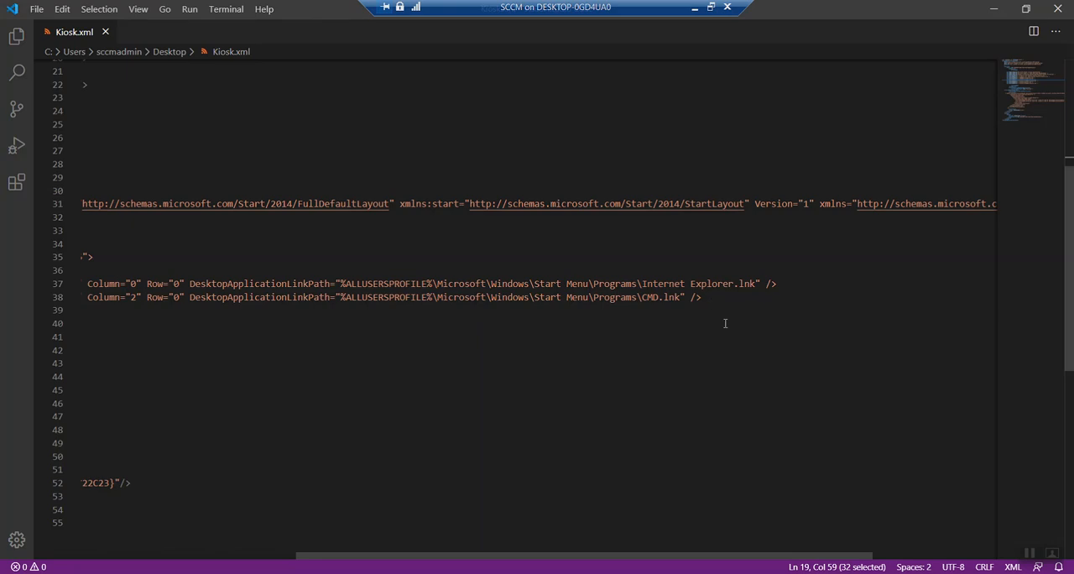
{"action": "left_click_drag", "start_coordinate": [723, 551], "coordinate": [695, 557]}
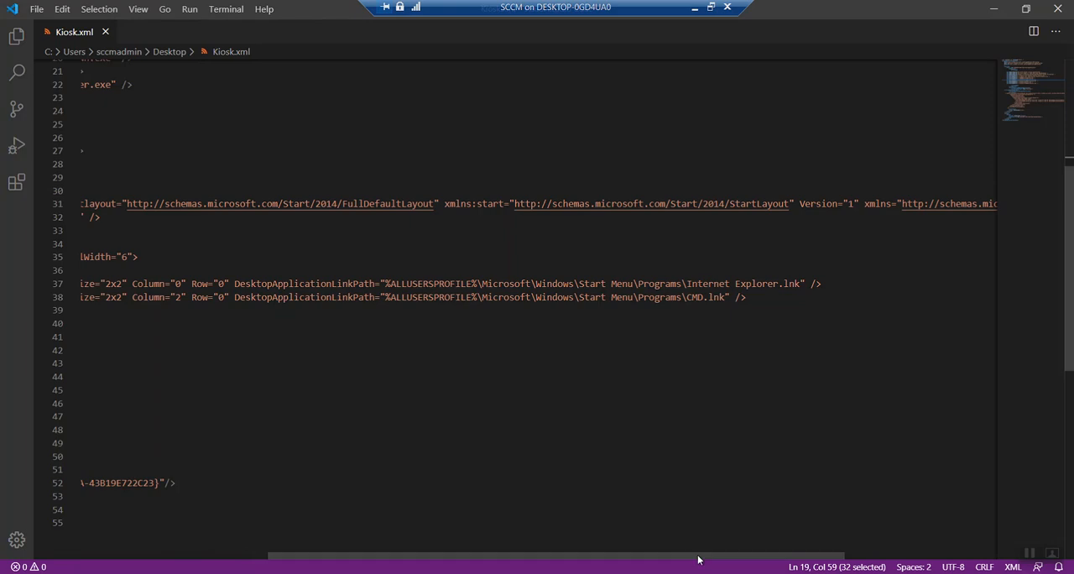
{"action": "mouse_move", "coordinate": [699, 555]}
{"action": "left_mouse_down"}
{"action": "mouse_move", "coordinate": [550, 558]}
{"action": "mouse_move", "coordinate": [691, 556]}
{"action": "left_mouse_up"}
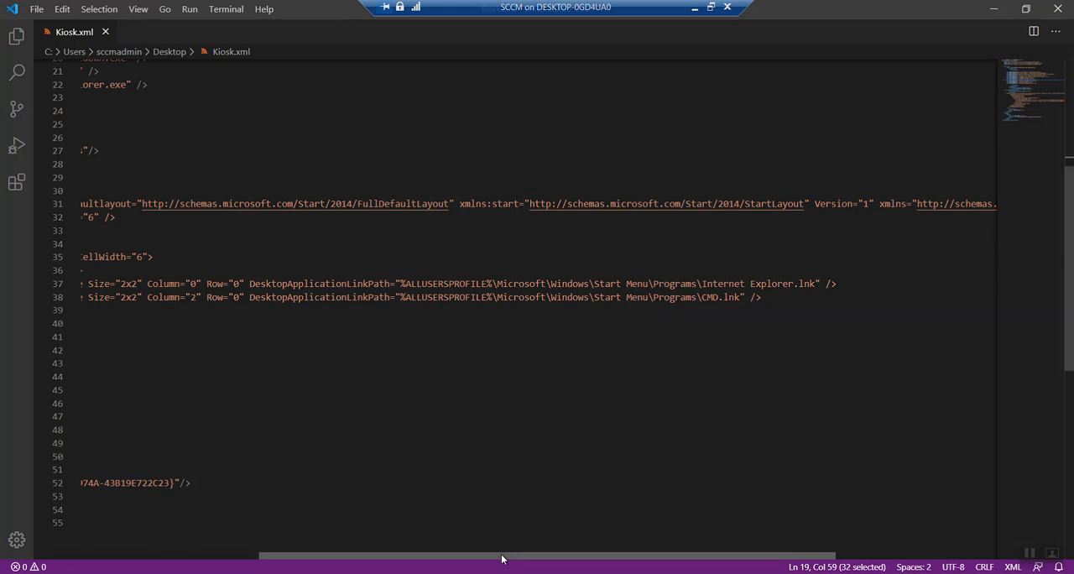
{"action": "left_click_drag", "start_coordinate": [501, 556], "coordinate": [430, 548]}
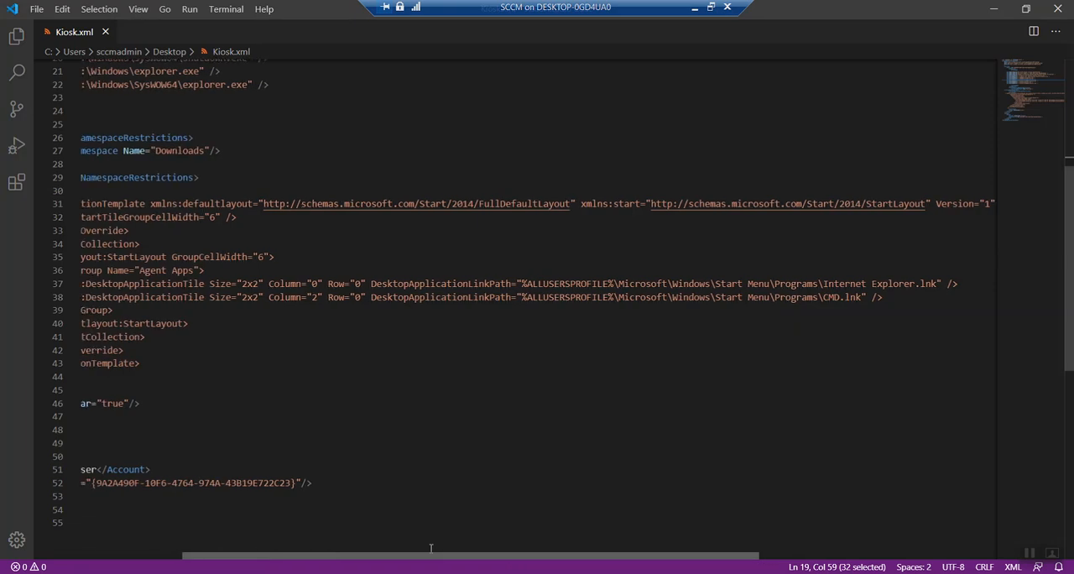
{"action": "left_click_drag", "start_coordinate": [436, 554], "coordinate": [465, 558]}
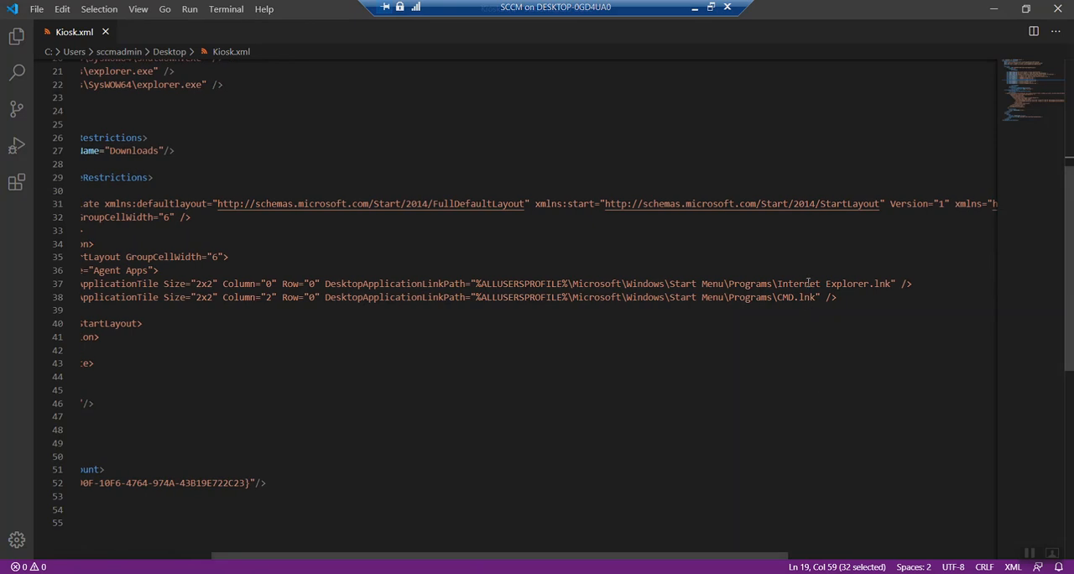
{"action": "left_click_drag", "start_coordinate": [669, 554], "coordinate": [465, 553]}
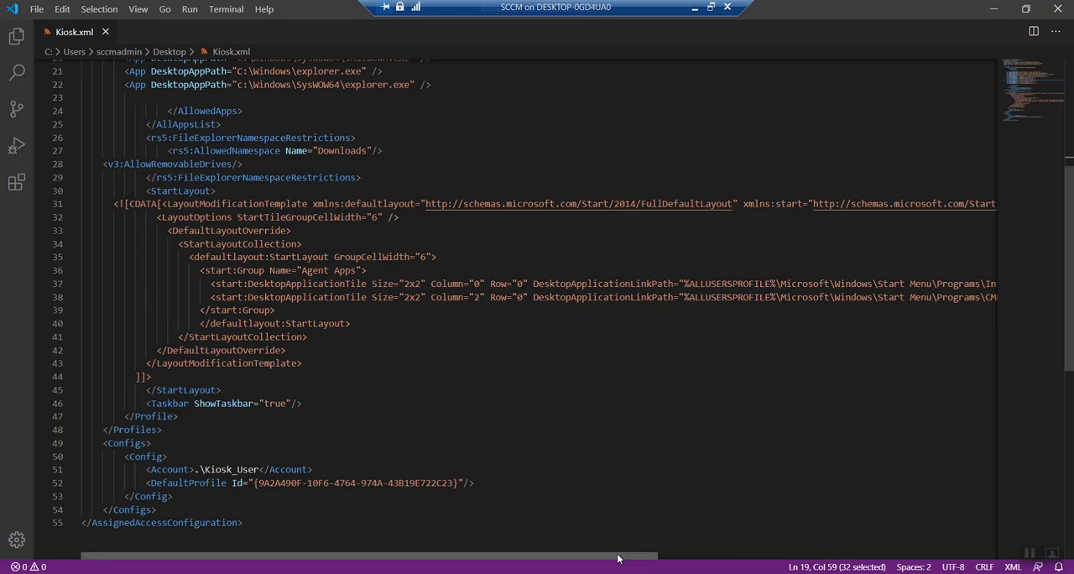
{"action": "left_click_drag", "start_coordinate": [617, 555], "coordinate": [697, 554]}
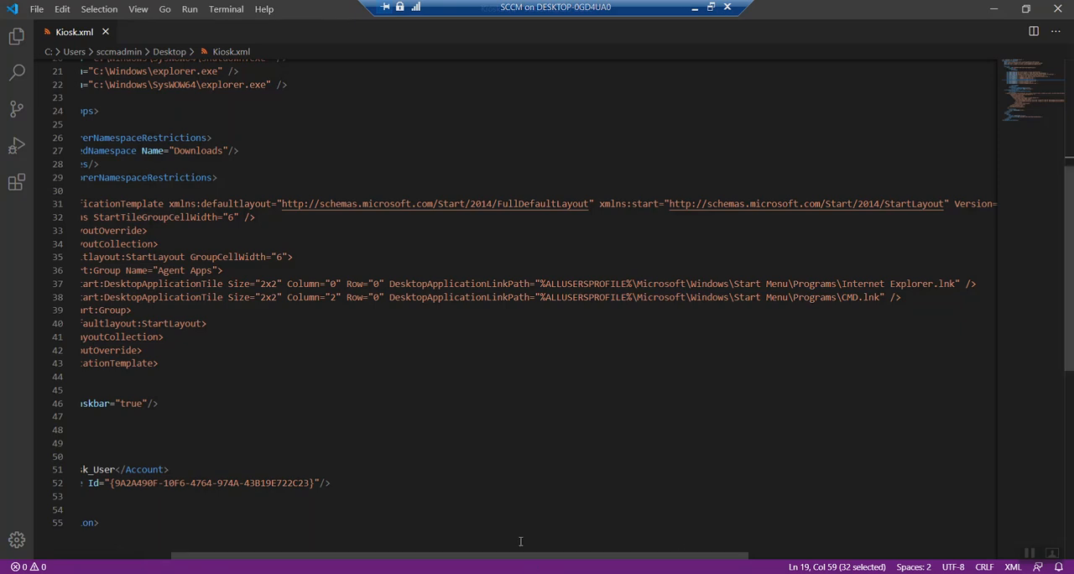
{"action": "left_click_drag", "start_coordinate": [521, 554], "coordinate": [431, 555]}
Step: Check the allowed-app paths for iexplore.exe and cmd.exe that correspond to the Start layout tiles
{"action": "scroll", "coordinate": [400, 434], "scroll_direction": "up", "scroll_amount": 6}
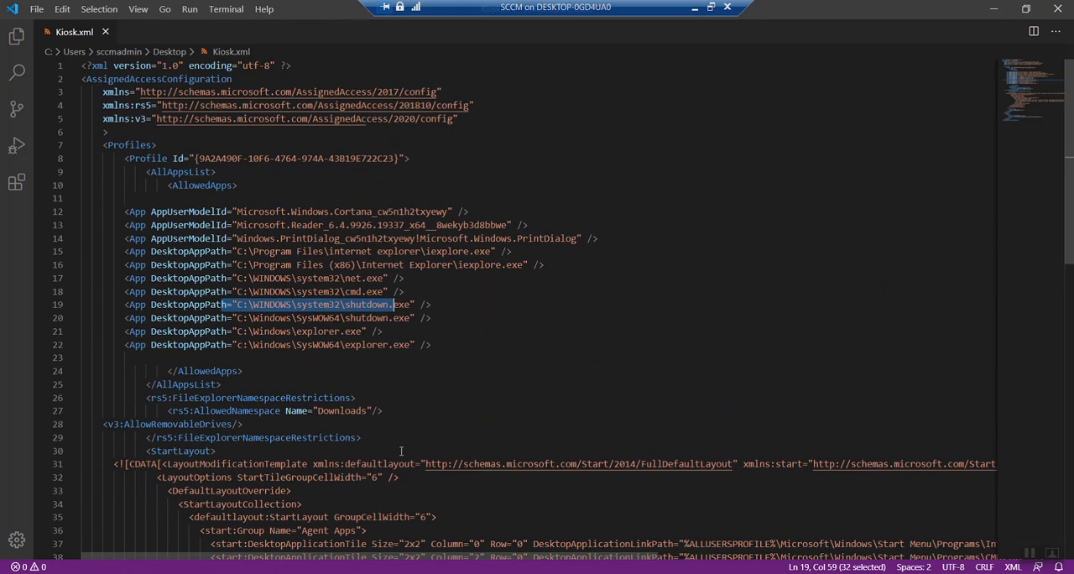
{"action": "left_click", "coordinate": [415, 252]}
{"action": "left_click_drag", "start_coordinate": [236, 251], "coordinate": [524, 251]}
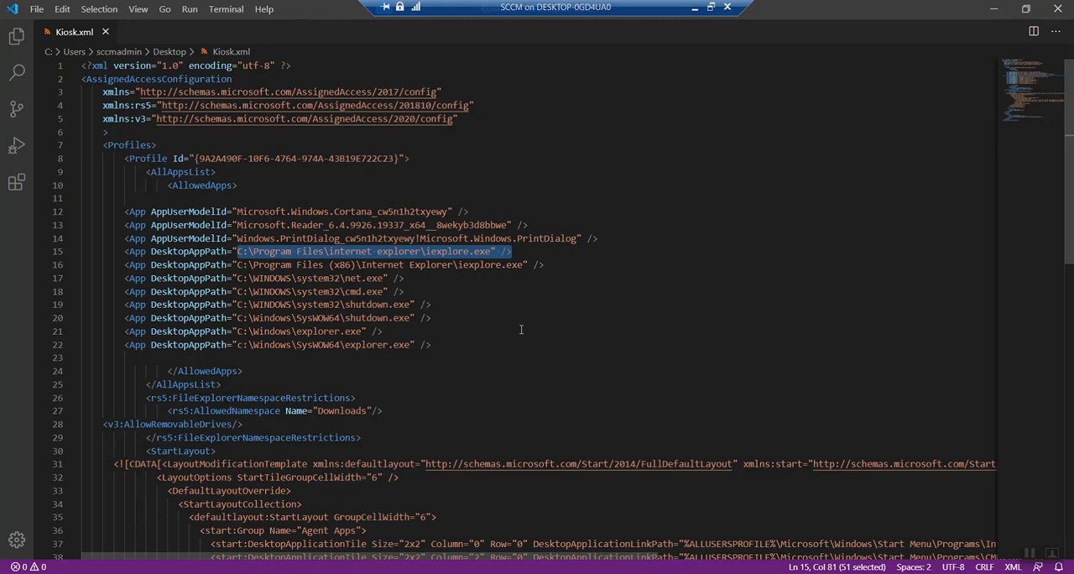
{"action": "left_click_drag", "start_coordinate": [404, 292], "coordinate": [238, 291]}
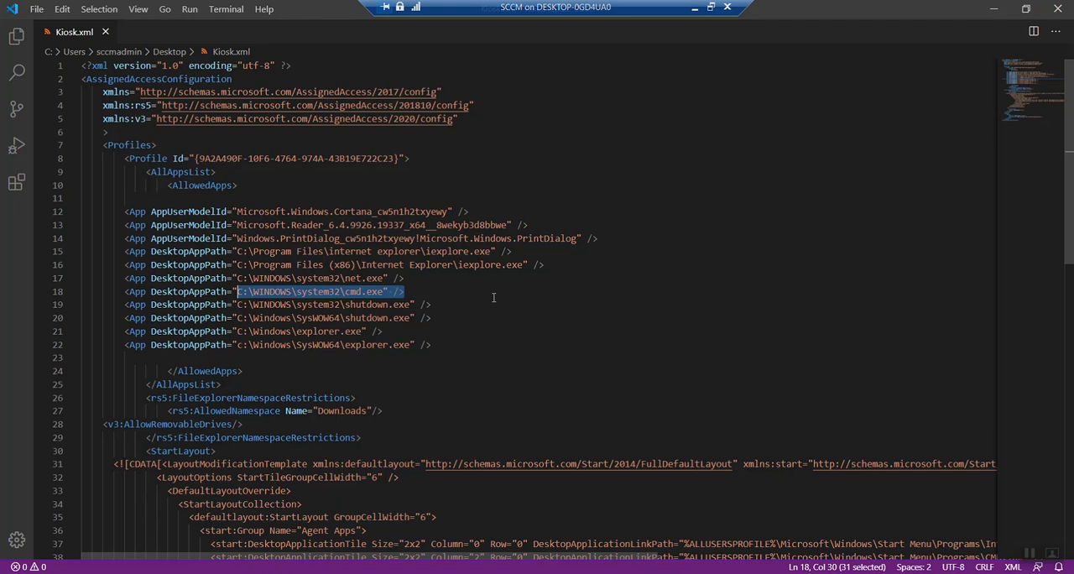
Step: Examine the Configs section, checking the Kiosk_User account and the default profile ID assigned to it
{"action": "scroll", "coordinate": [466, 294], "scroll_direction": "down", "scroll_amount": 5}
{"action": "scroll", "coordinate": [472, 296], "scroll_direction": "down", "scroll_amount": 3}
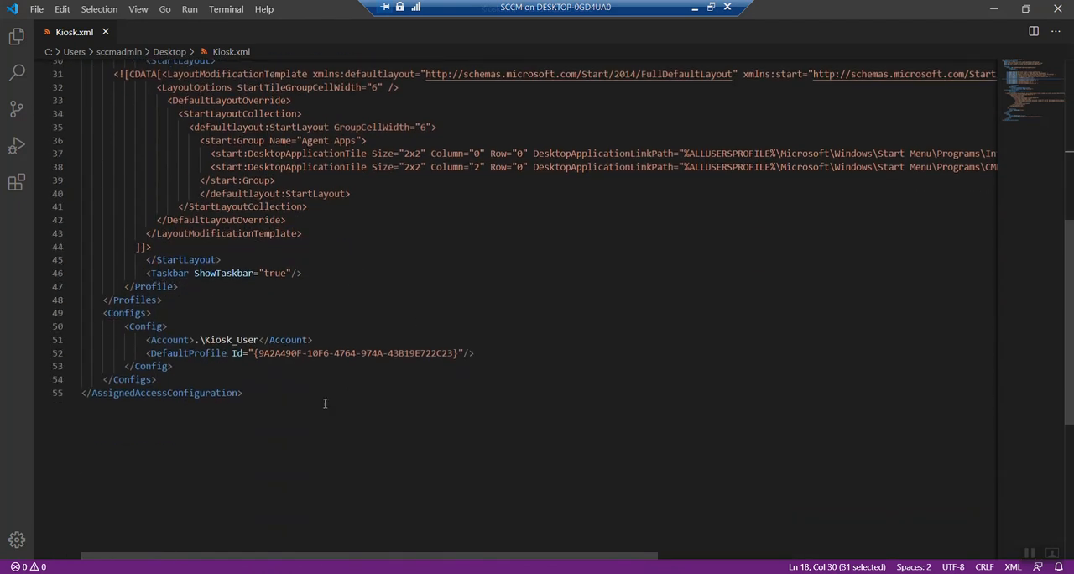
{"action": "left_click_drag", "start_coordinate": [205, 340], "coordinate": [257, 340]}
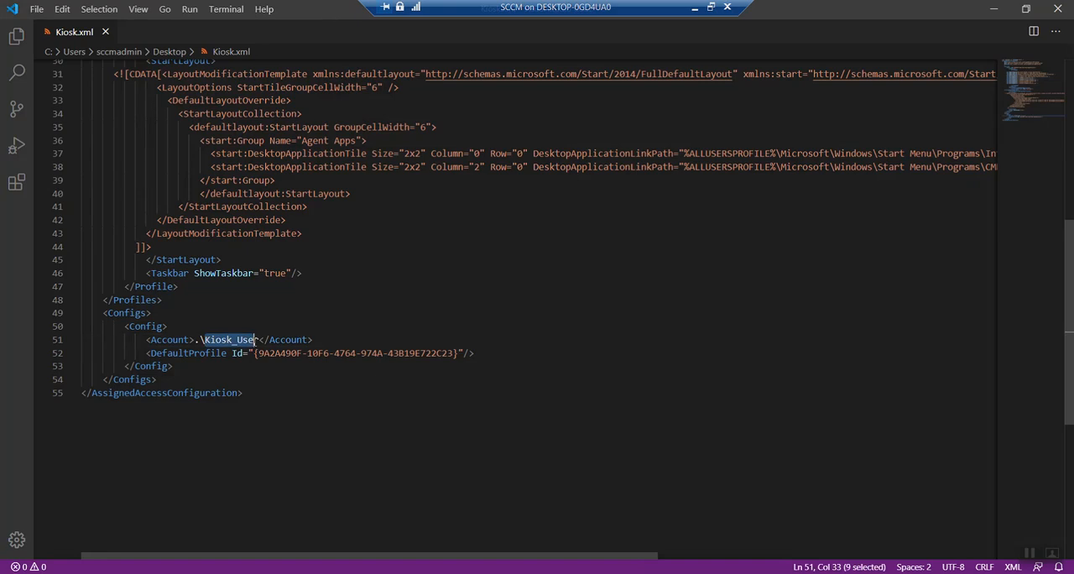
{"action": "left_click", "coordinate": [286, 395]}
{"action": "left_click_drag", "start_coordinate": [260, 339], "coordinate": [204, 340]}
{"action": "scroll", "coordinate": [599, 414], "scroll_direction": "up", "scroll_amount": 1}
{"action": "scroll", "coordinate": [376, 408], "scroll_direction": "down", "scroll_amount": 1}
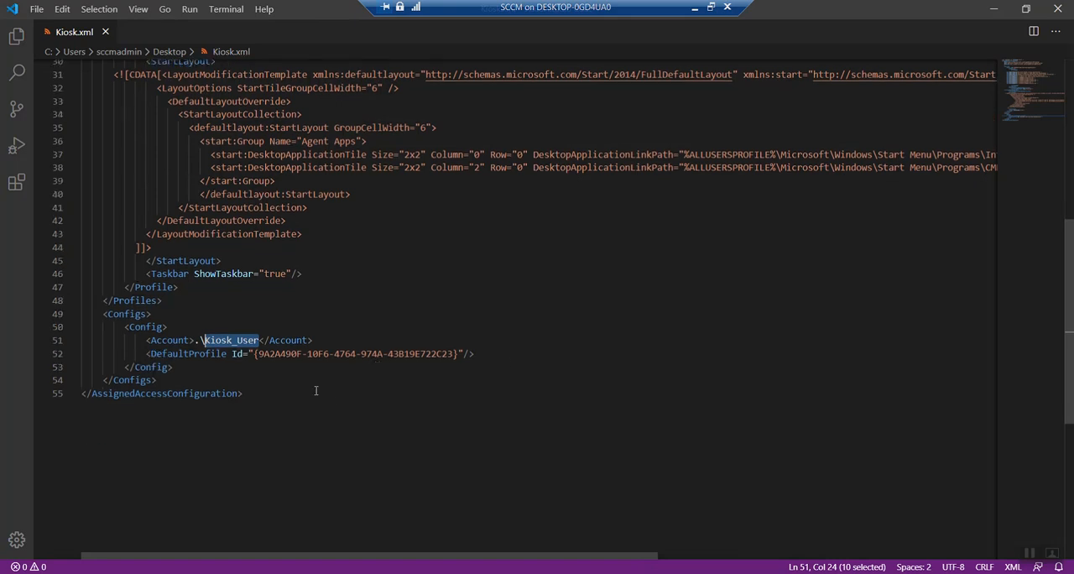
{"action": "left_click_drag", "start_coordinate": [264, 357], "coordinate": [403, 359]}
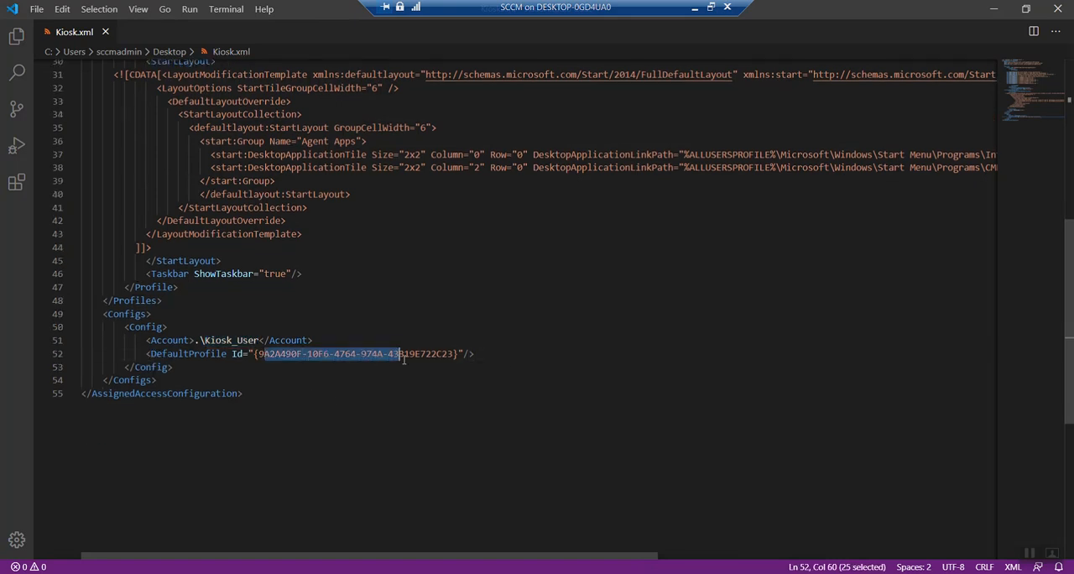
{"action": "left_click", "coordinate": [500, 392]}
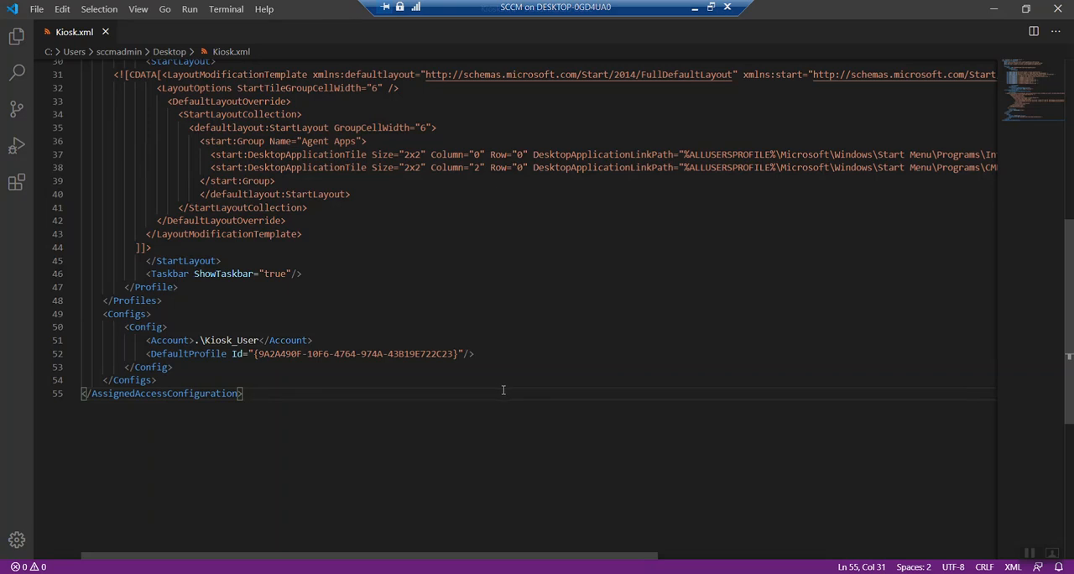
Step: Open Windows PowerShell as administrator and generate several GUIDs with the new-guid command
{"action": "key", "text": "super+x"}
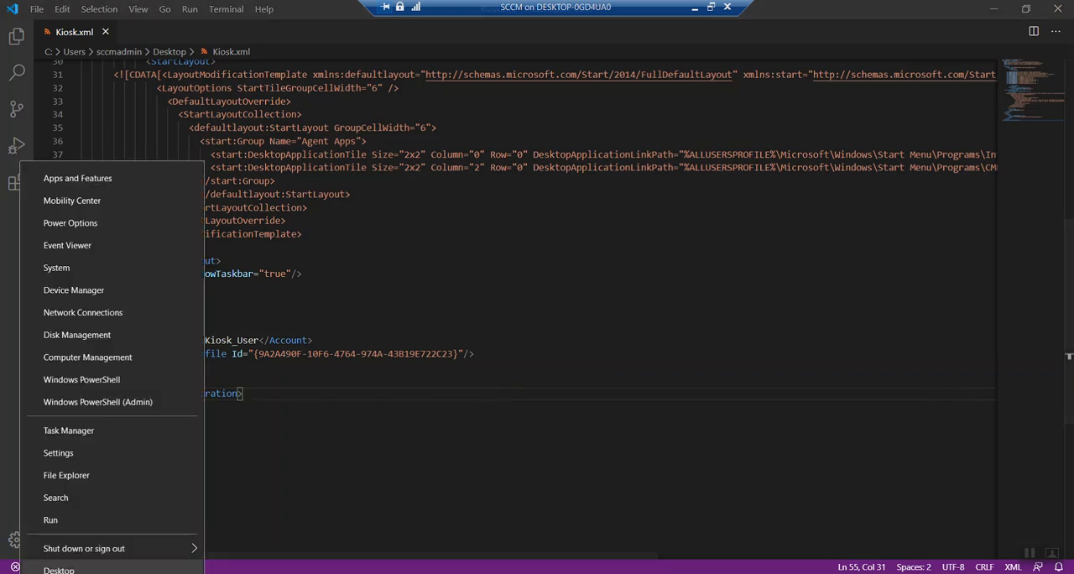
{"action": "left_click", "coordinate": [154, 402]}
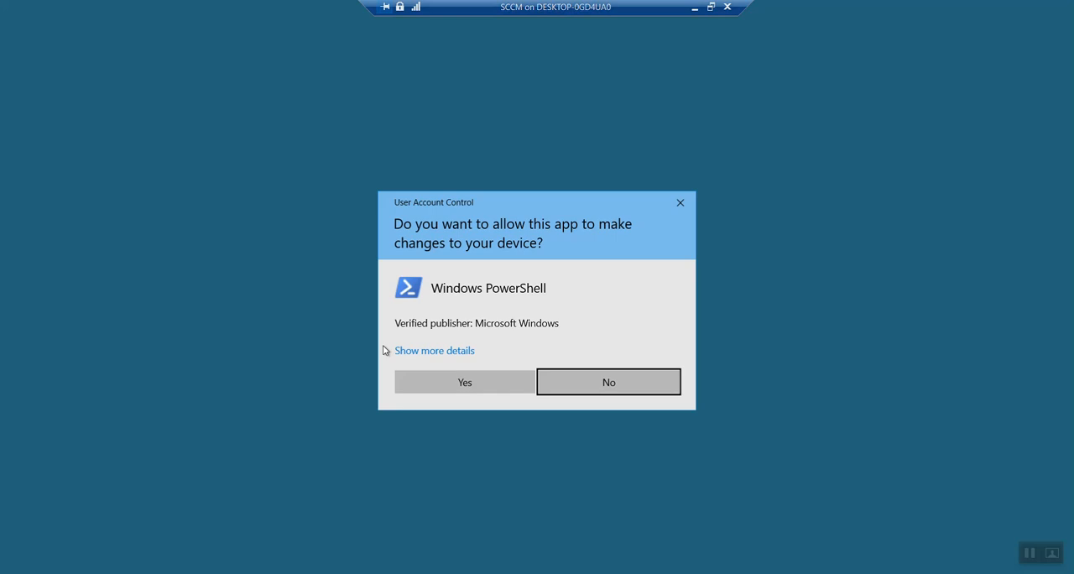
{"action": "left_click", "coordinate": [475, 378]}
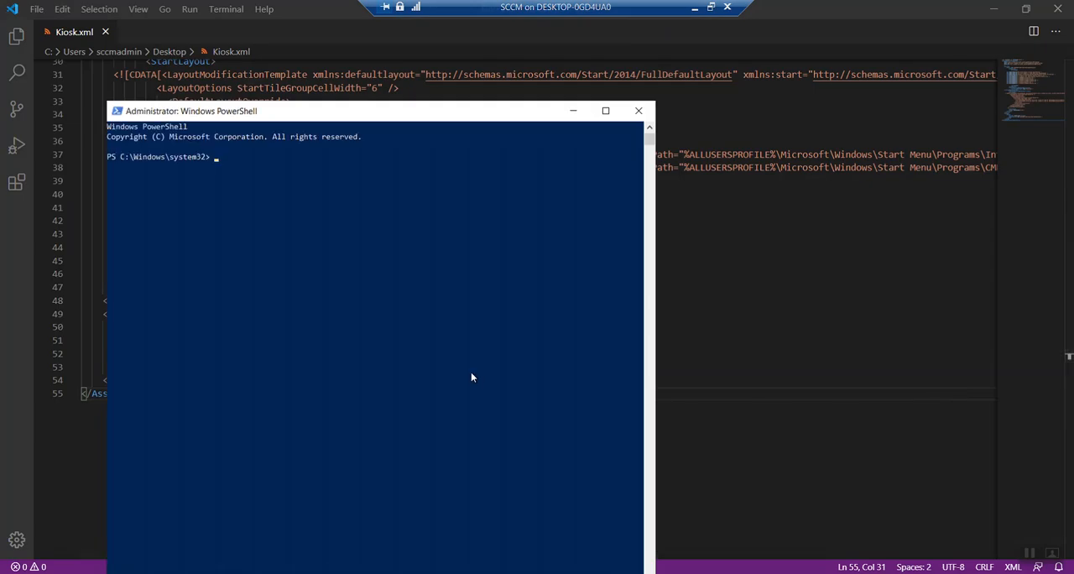
{"action": "type", "text": "new-i"}
{"action": "type", "text": "uid"}
{"action": "key", "text": "Return"}
{"action": "key", "text": "Up"}
{"action": "key", "text": "Return"}
{"action": "key", "text": "Up"}
{"action": "key", "text": "Return"}
Step: Clear the PowerShell console with cls and generate fresh GUIDs with new-guid before closing the window
{"action": "key", "text": "Up"}
{"action": "key", "text": "Return"}
{"action": "key", "text": "Up"}
{"action": "key", "text": "Escape"}
{"action": "type", "text": "cls"}
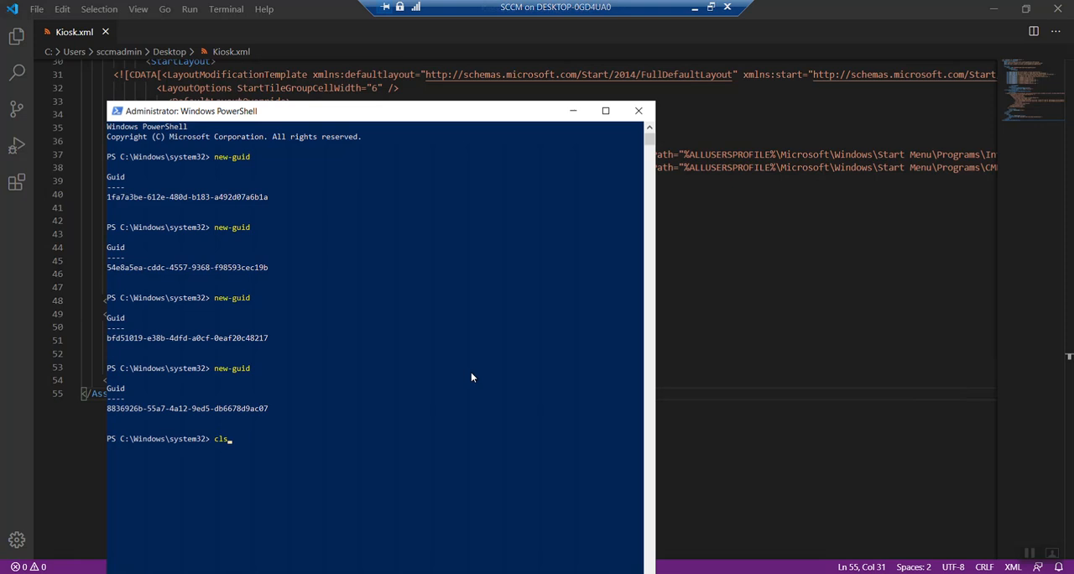
{"action": "key", "text": "Return"}
{"action": "key", "text": "Up"}
{"action": "key", "text": "Up"}
{"action": "key", "text": "Return"}
{"action": "key", "text": "Return"}
{"action": "key", "text": "Return"}
{"action": "key", "text": "Up"}
{"action": "key", "text": "Return"}
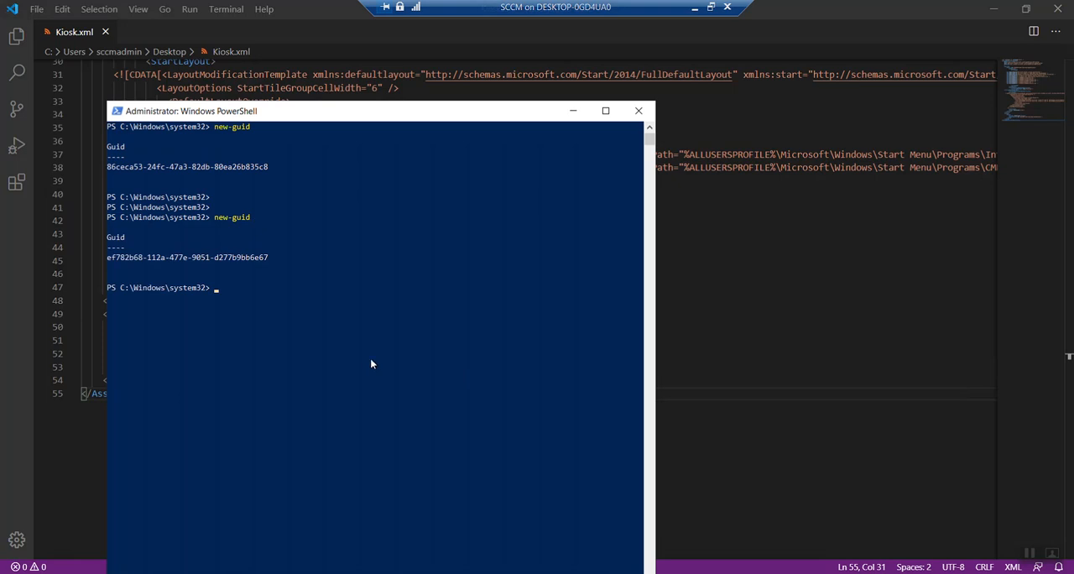
{"action": "left_click", "coordinate": [638, 110]}
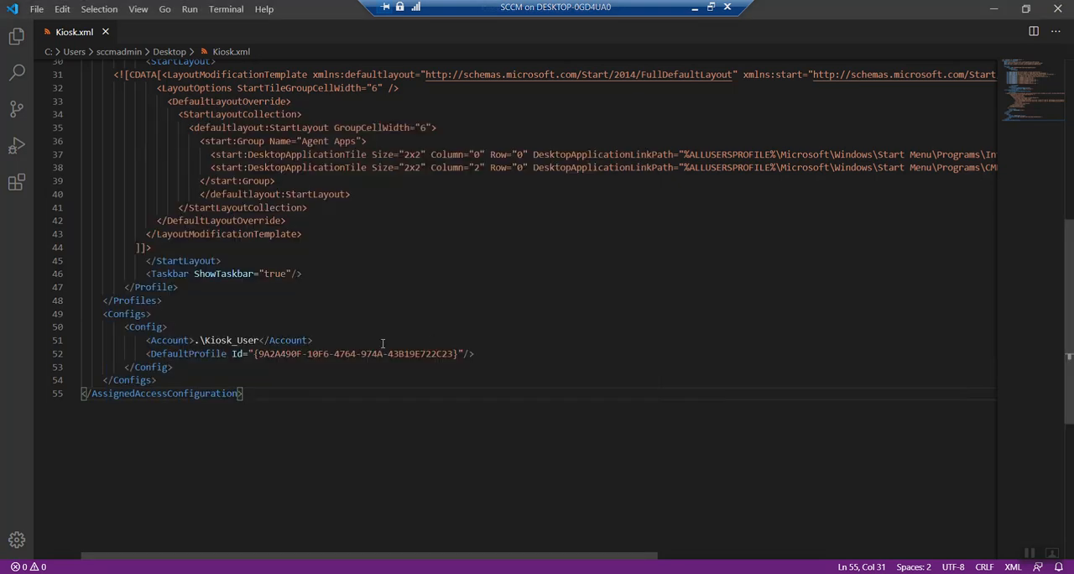
Step: Compare the DefaultProfile Id in the Configs section with the Profile Id under Profiles
{"action": "left_click", "coordinate": [260, 354]}
{"action": "left_click_drag", "start_coordinate": [271, 353], "coordinate": [454, 353]}
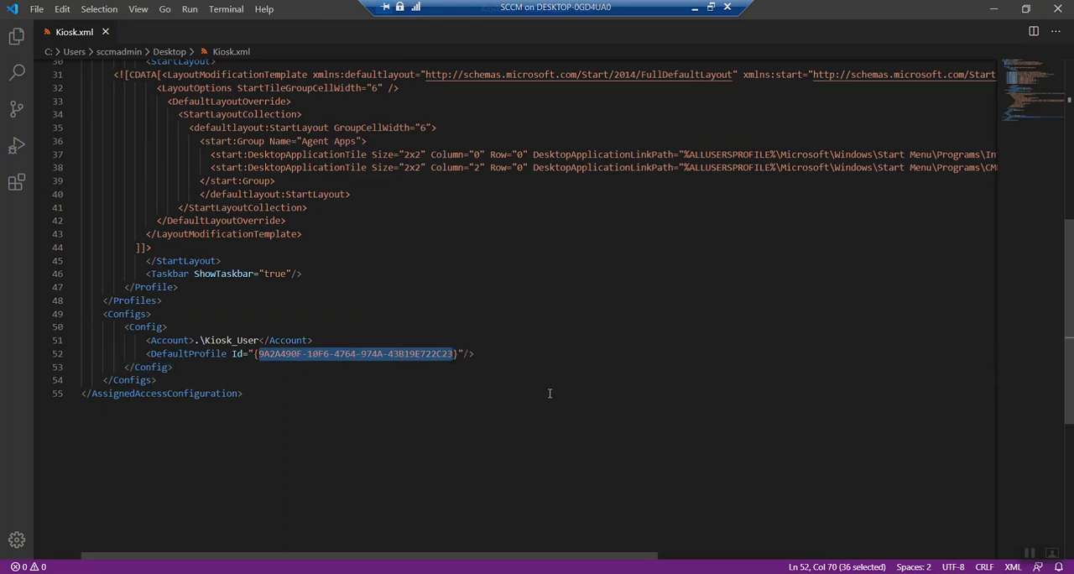
{"action": "scroll", "coordinate": [562, 380], "scroll_direction": "up", "scroll_amount": 2}
{"action": "scroll", "coordinate": [562, 380], "scroll_direction": "up", "scroll_amount": 5}
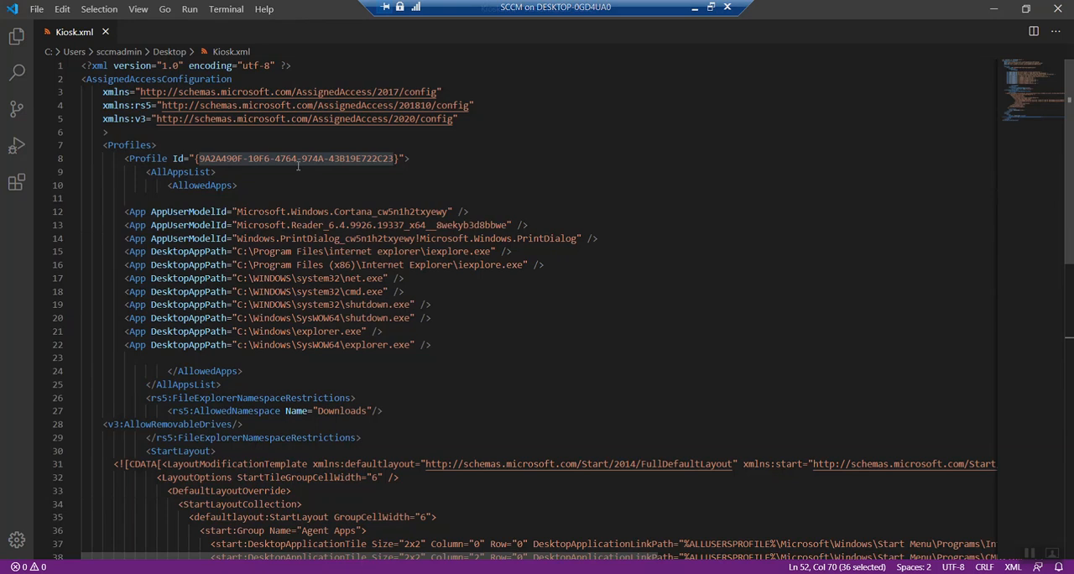
{"action": "left_click", "coordinate": [215, 171]}
{"action": "left_click_drag", "start_coordinate": [199, 157], "coordinate": [406, 158]}
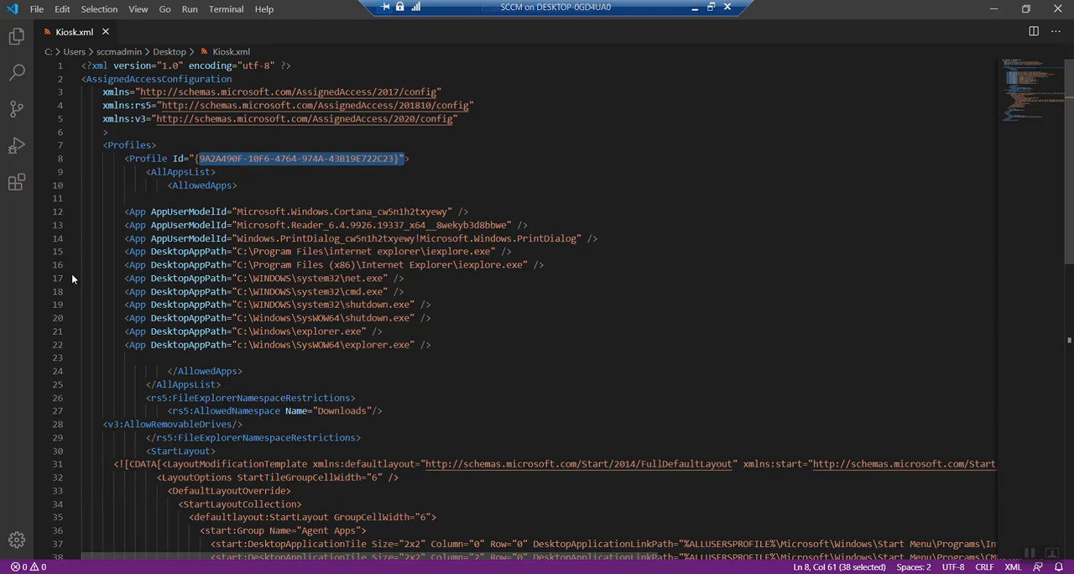
{"action": "scroll", "coordinate": [344, 420], "scroll_direction": "down", "scroll_amount": 5}
{"action": "scroll", "coordinate": [355, 409], "scroll_direction": "down", "scroll_amount": 3}
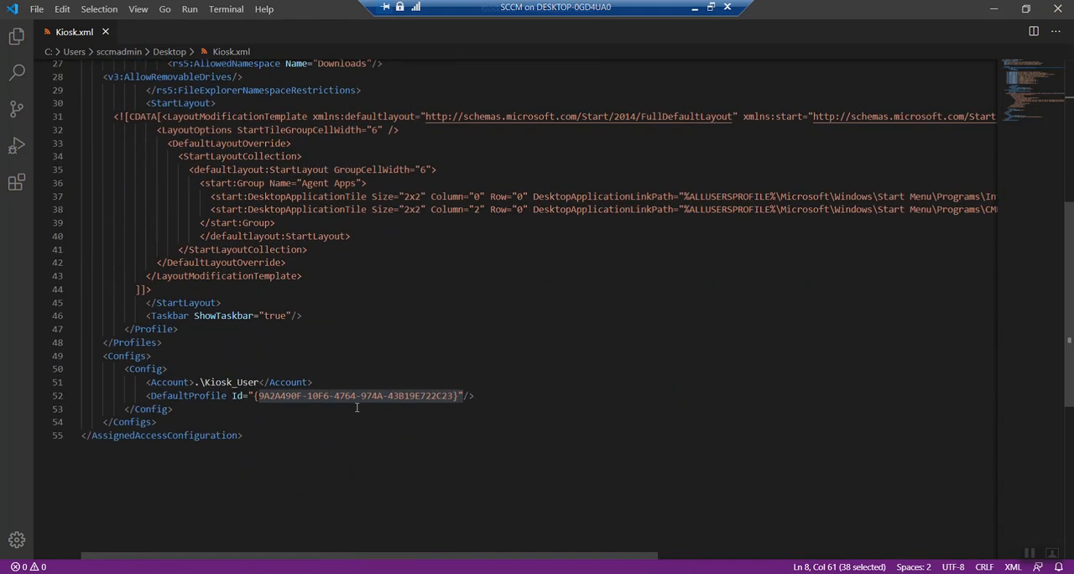
Step: Close Kiosk.xml in Visual Studio Code and open Windows Imaging and Configuration Designer
{"action": "scroll", "coordinate": [355, 410], "scroll_direction": "up", "scroll_amount": 4}
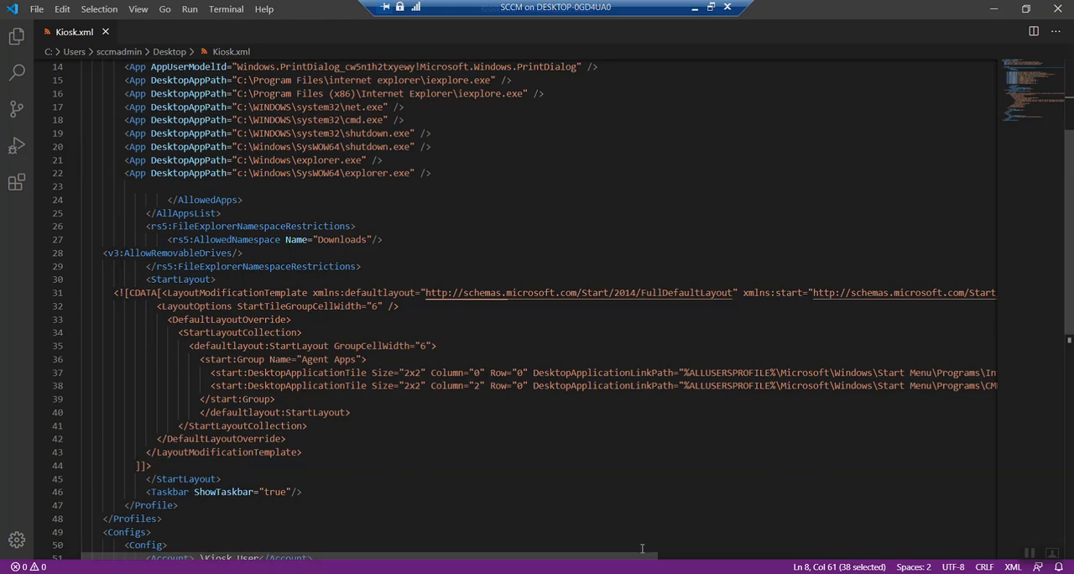
{"action": "left_click_drag", "start_coordinate": [611, 555], "coordinate": [587, 546]}
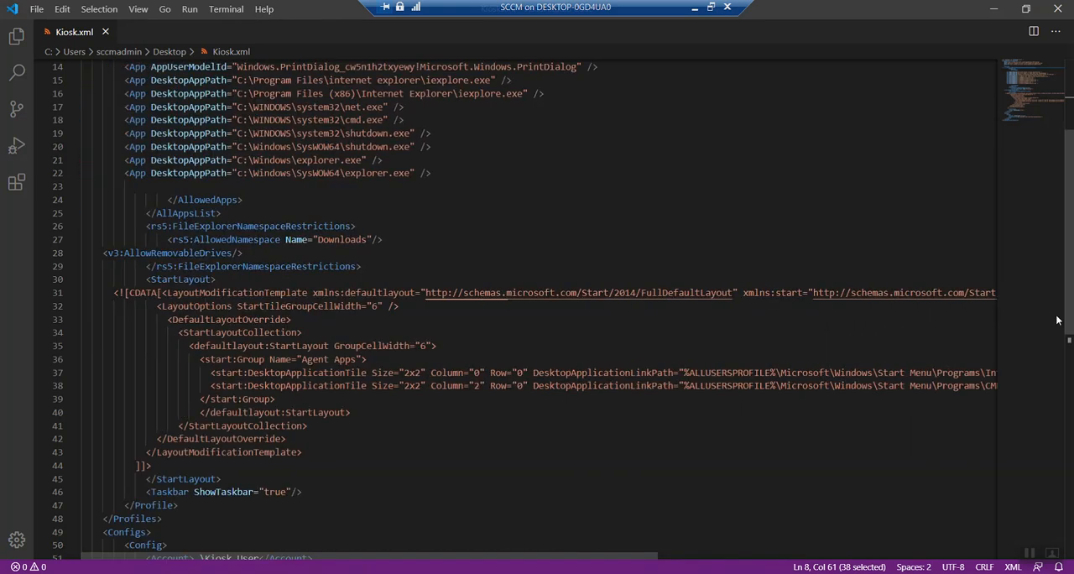
{"action": "left_click", "coordinate": [1059, 12]}
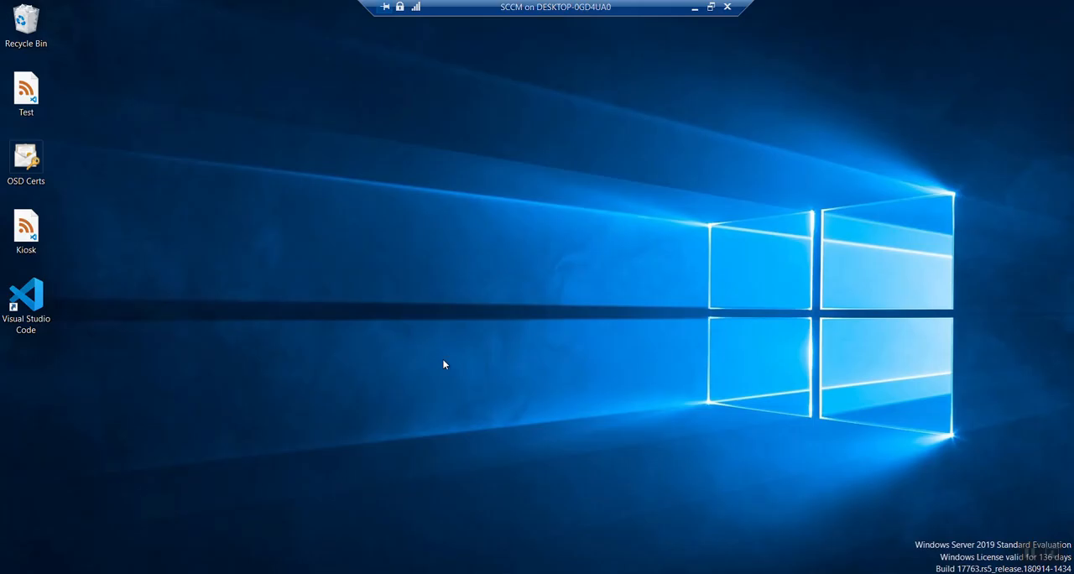
{"action": "key", "text": "super"}
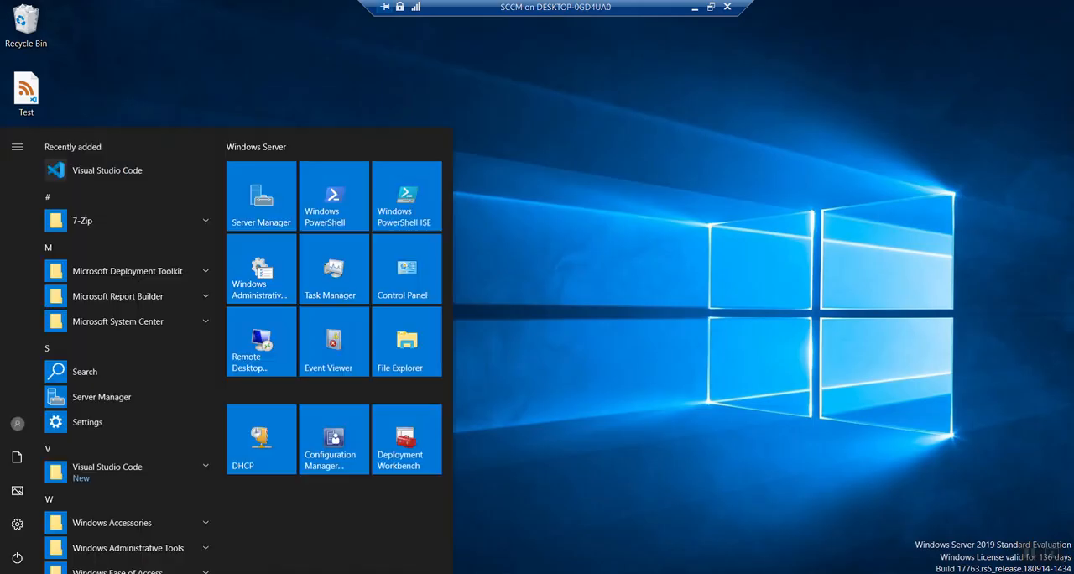
{"action": "type", "text": "i"}
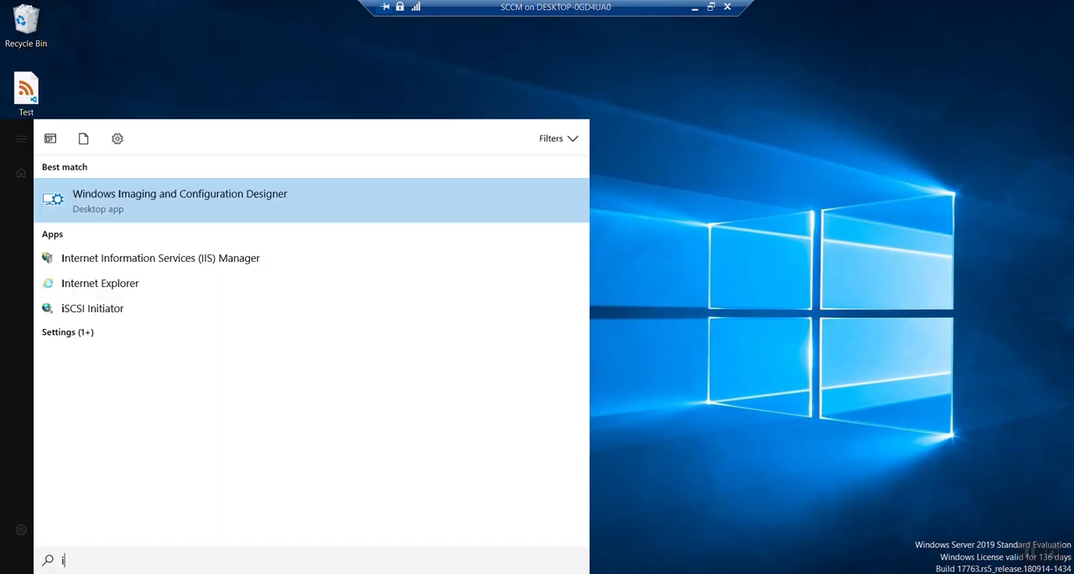
{"action": "left_click", "coordinate": [219, 212]}
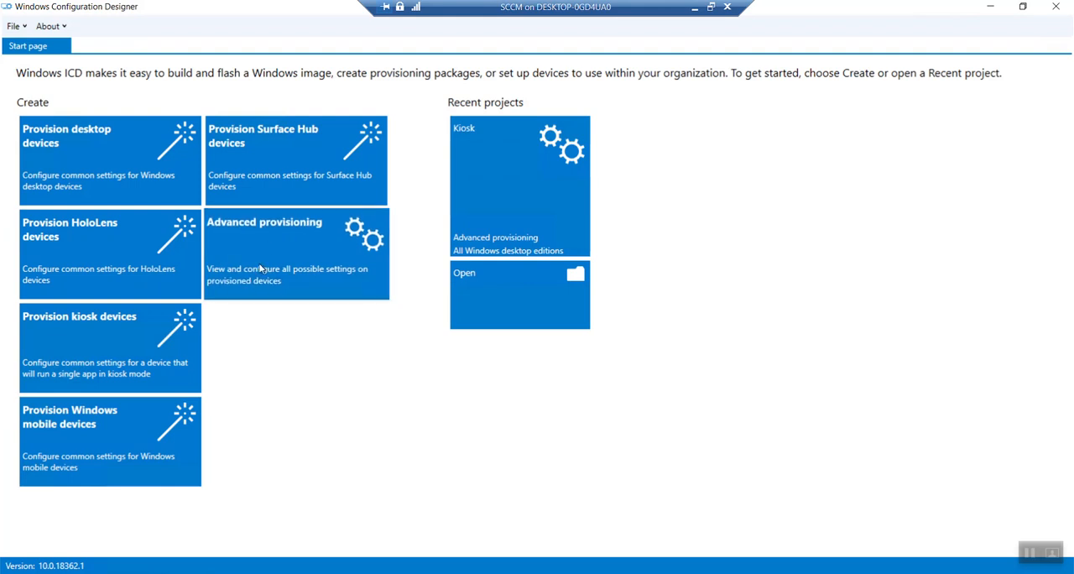
Step: Start a new advanced provisioning project named Kiosk_User in the default project folder
{"action": "left_click", "coordinate": [262, 266]}
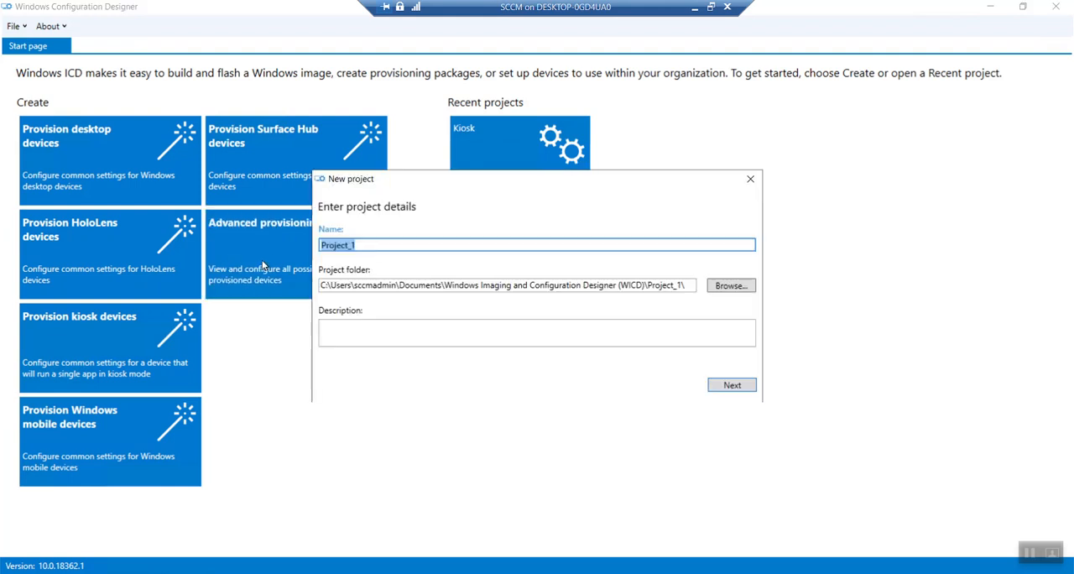
{"action": "left_click_drag", "start_coordinate": [377, 247], "coordinate": [300, 249]}
{"action": "type", "text": "Kio"}
{"action": "key", "text": "BackSpace"}
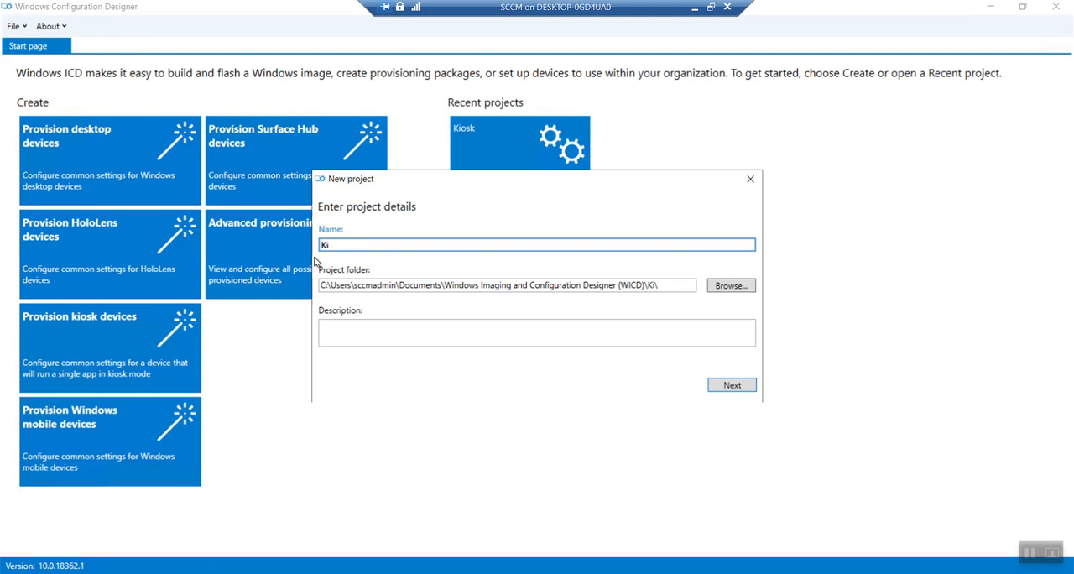
{"action": "type", "text": "oks"}
{"action": "key", "text": "BackSpace"}
{"action": "key", "text": "BackSpace"}
{"action": "key", "text": "BackSpace"}
{"action": "type", "text": "osk_User"}
{"action": "left_click", "coordinate": [731, 386]}
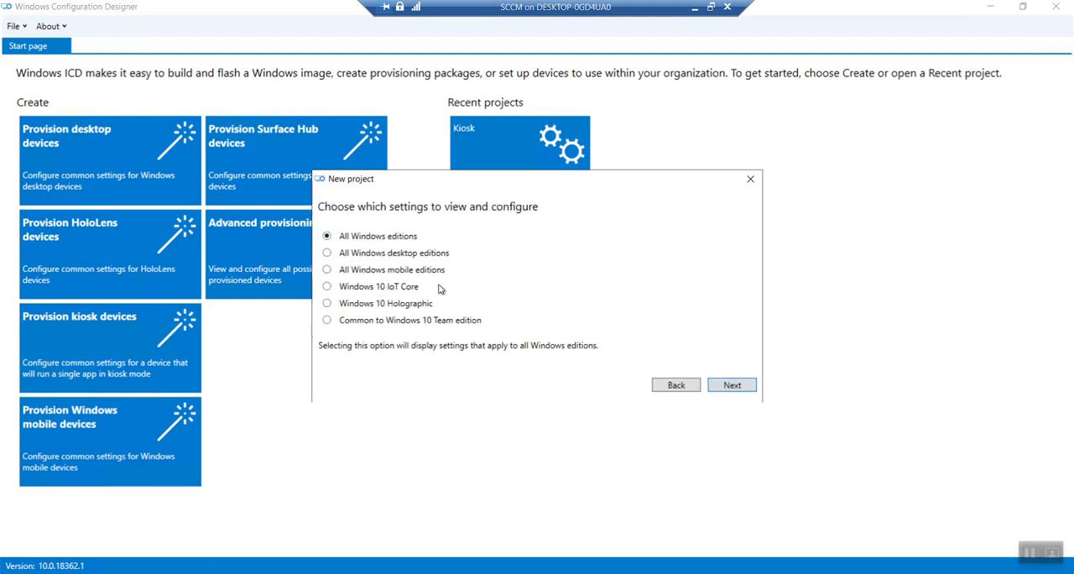
Step: Choose the settings for All Windows desktop editions and create the project without importing a provisioning package
{"action": "left_click", "coordinate": [432, 255]}
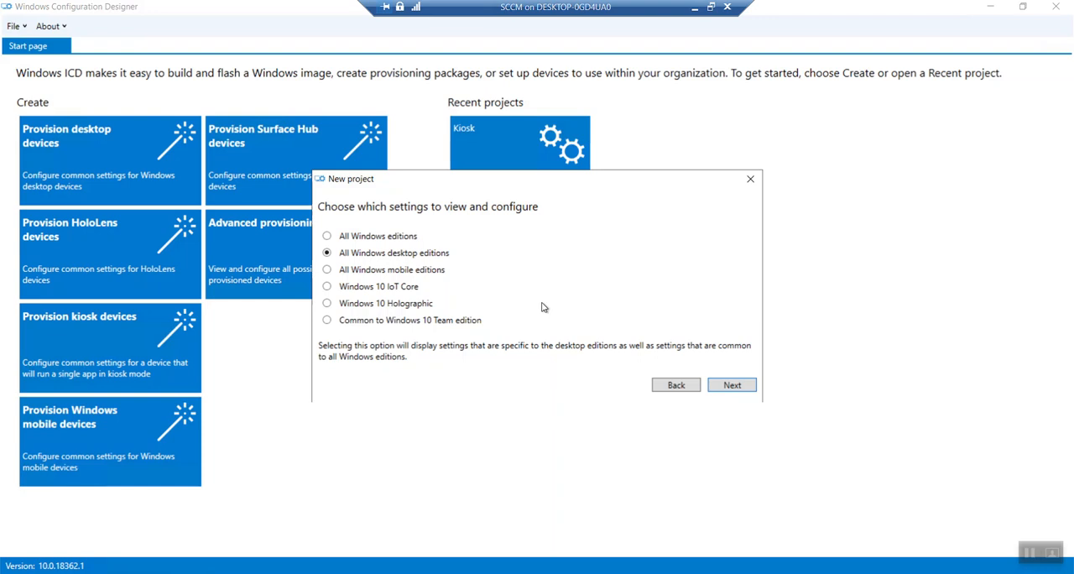
{"action": "left_click", "coordinate": [732, 386]}
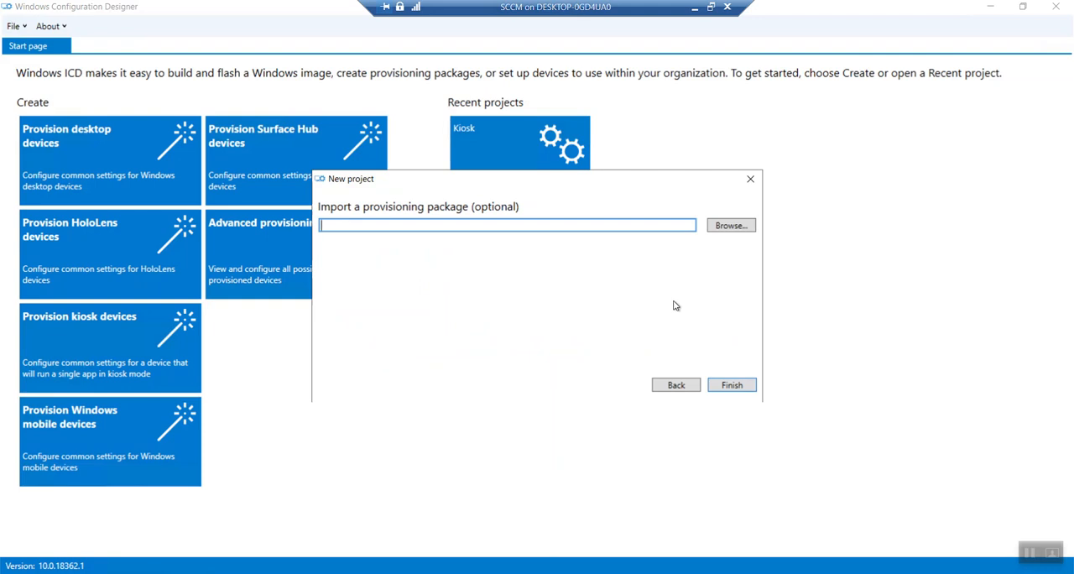
{"action": "left_click", "coordinate": [740, 382]}
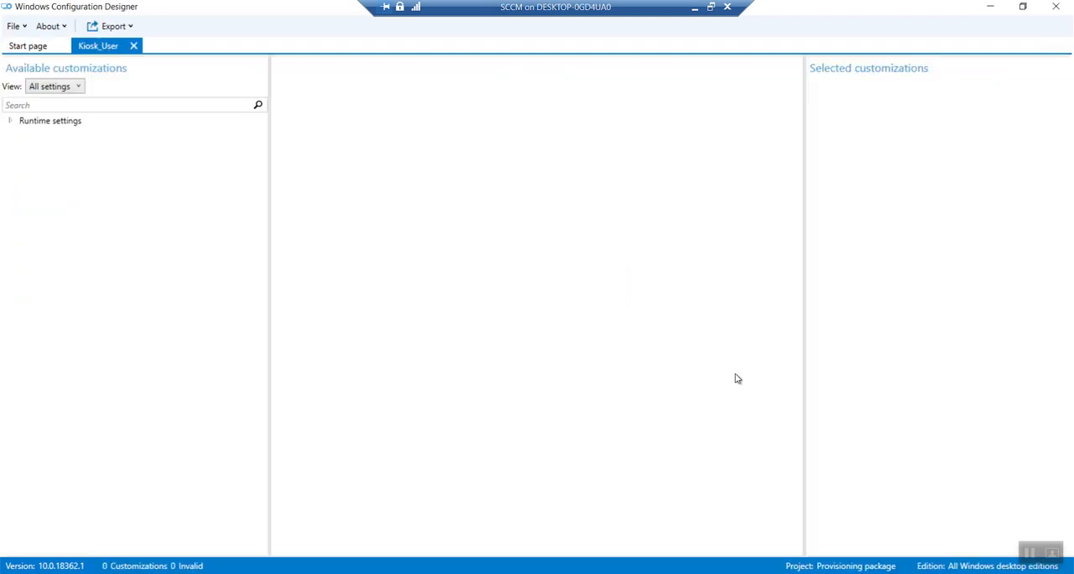
Step: Assign Kiosk.xml from the Desktop to MultiAppAssignedAccessSettings under AssignedAccess in the runtime settings
{"action": "left_click", "coordinate": [12, 122]}
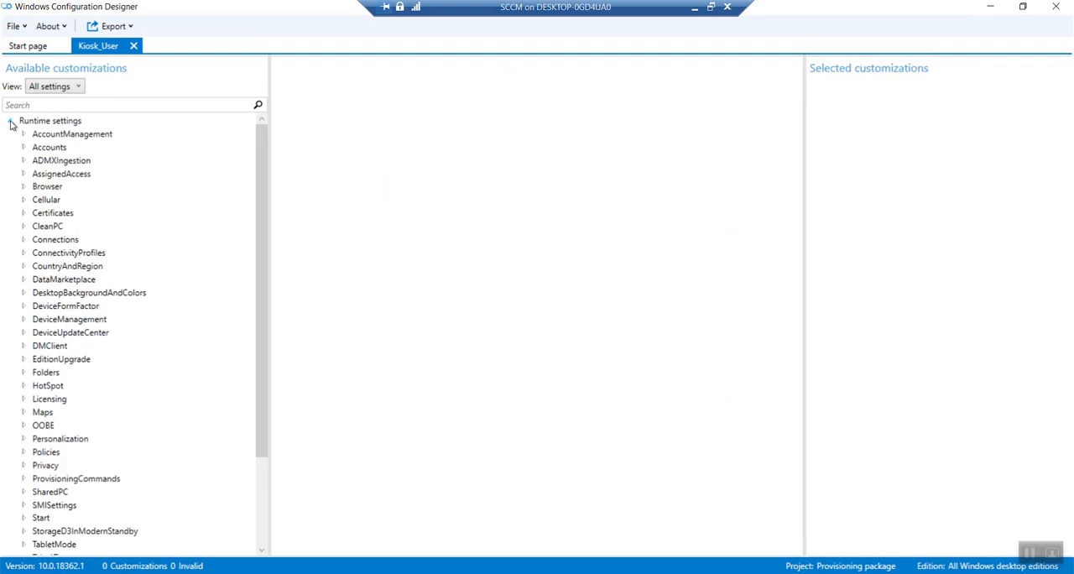
{"action": "left_click", "coordinate": [52, 174]}
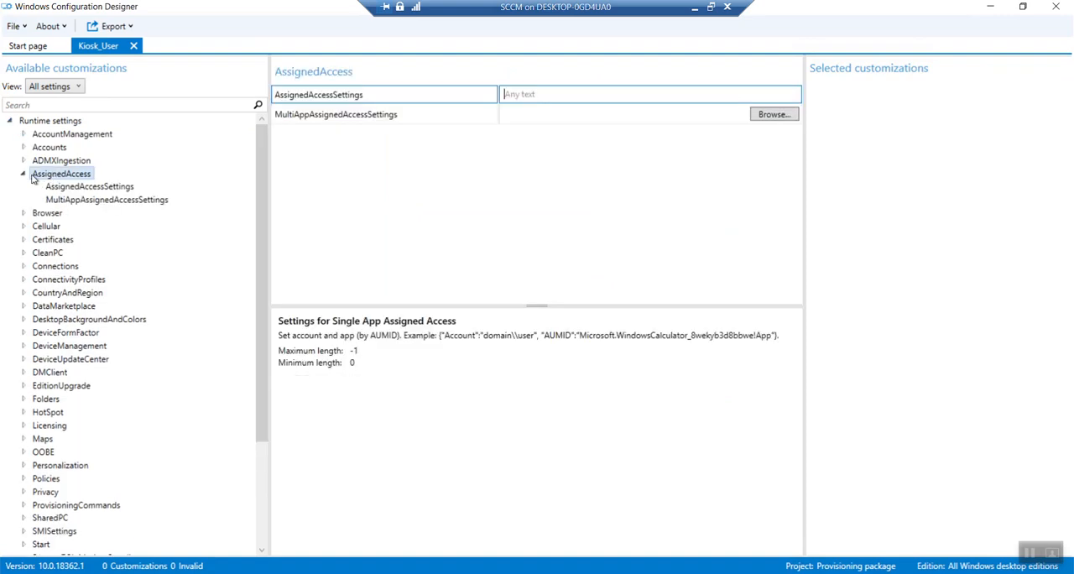
{"action": "left_click", "coordinate": [104, 201]}
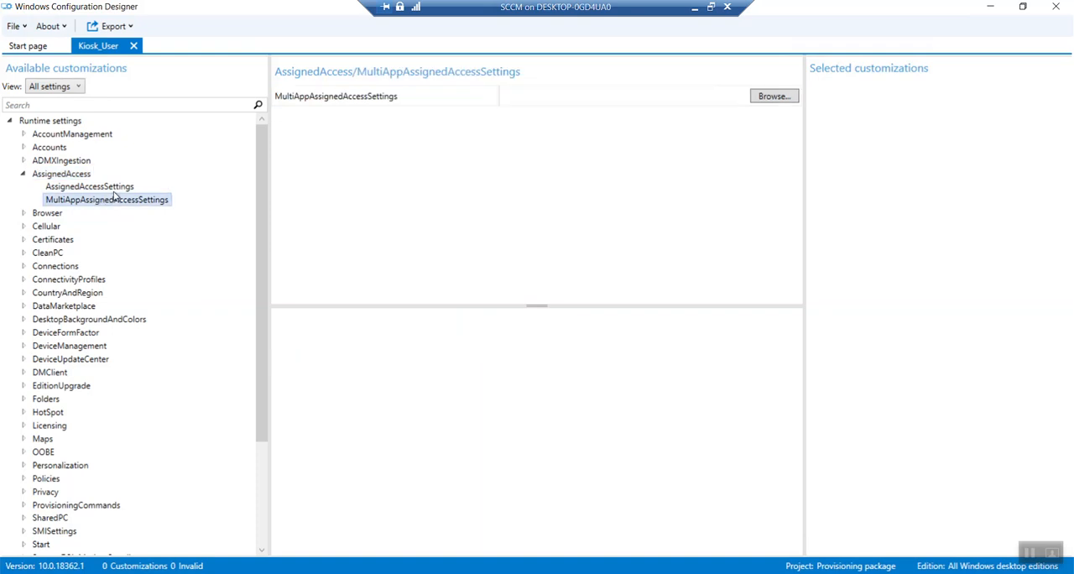
{"action": "left_click", "coordinate": [764, 100]}
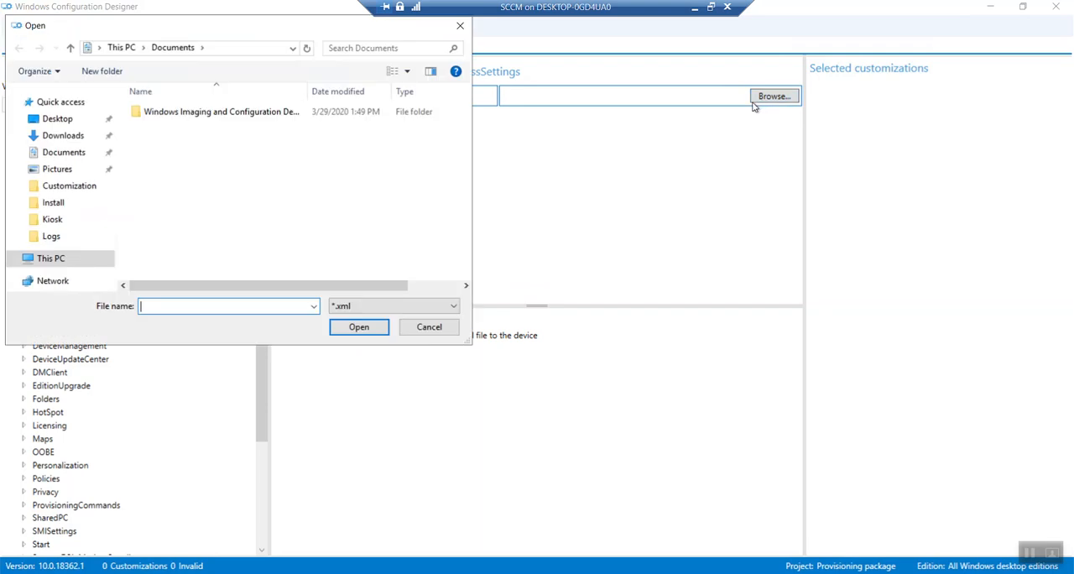
{"action": "left_click", "coordinate": [64, 123]}
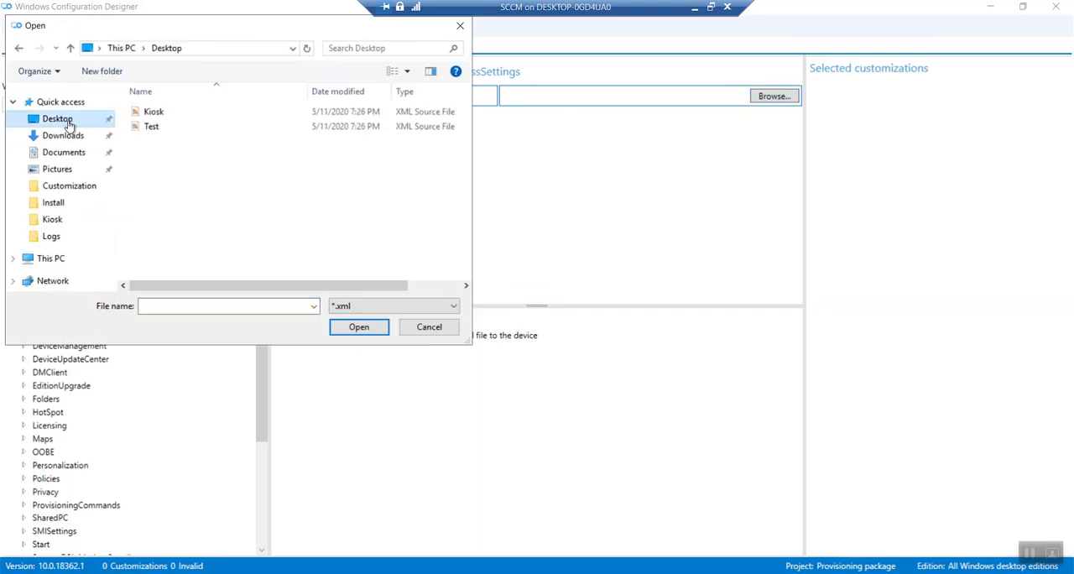
{"action": "left_click", "coordinate": [149, 112]}
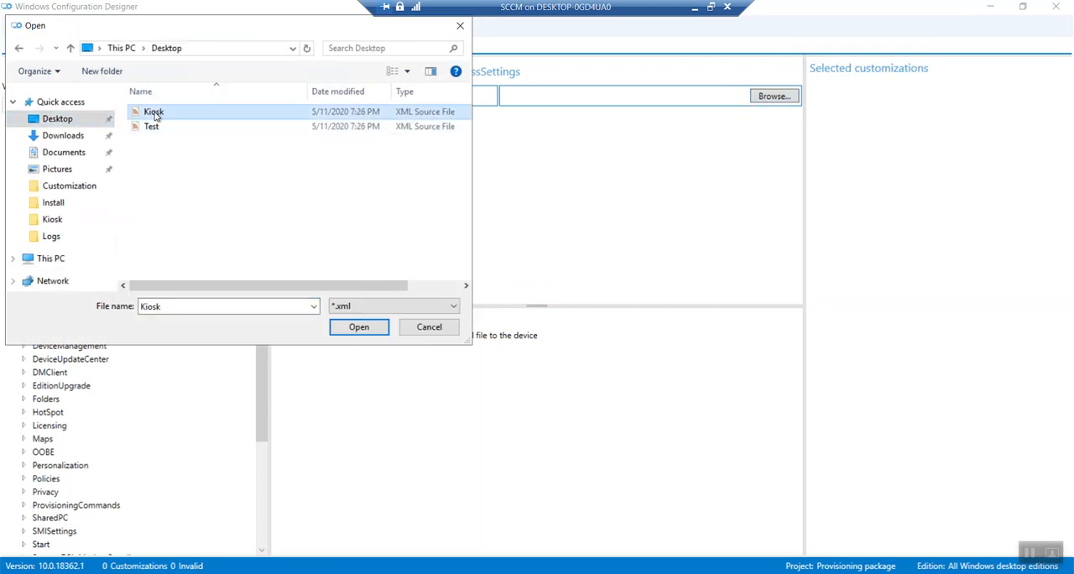
{"action": "left_click", "coordinate": [358, 327]}
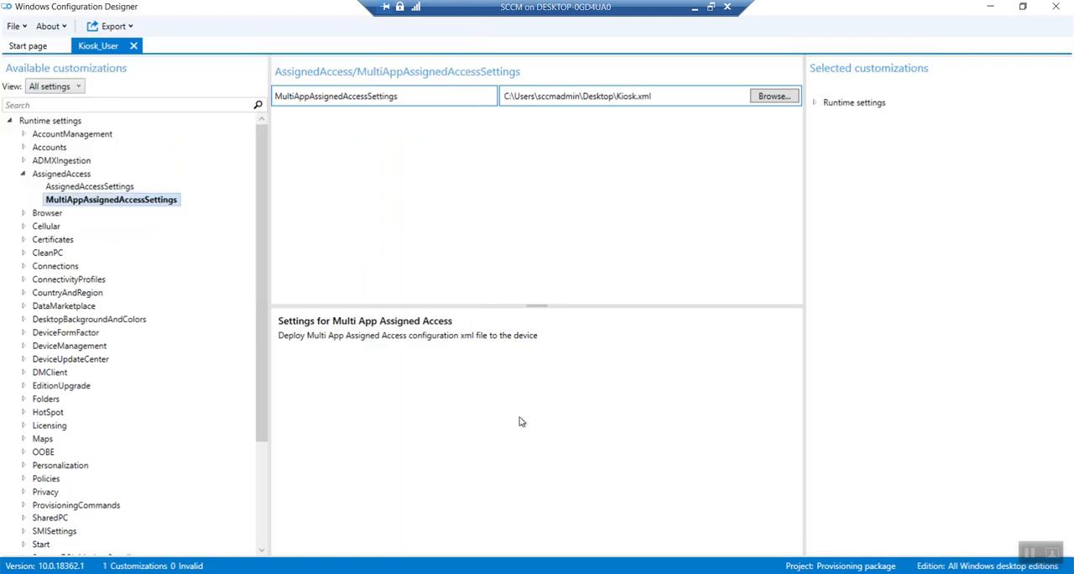
Step: Start exporting the project as a provisioning package and set the package owner to IT Admin
{"action": "left_click", "coordinate": [116, 28]}
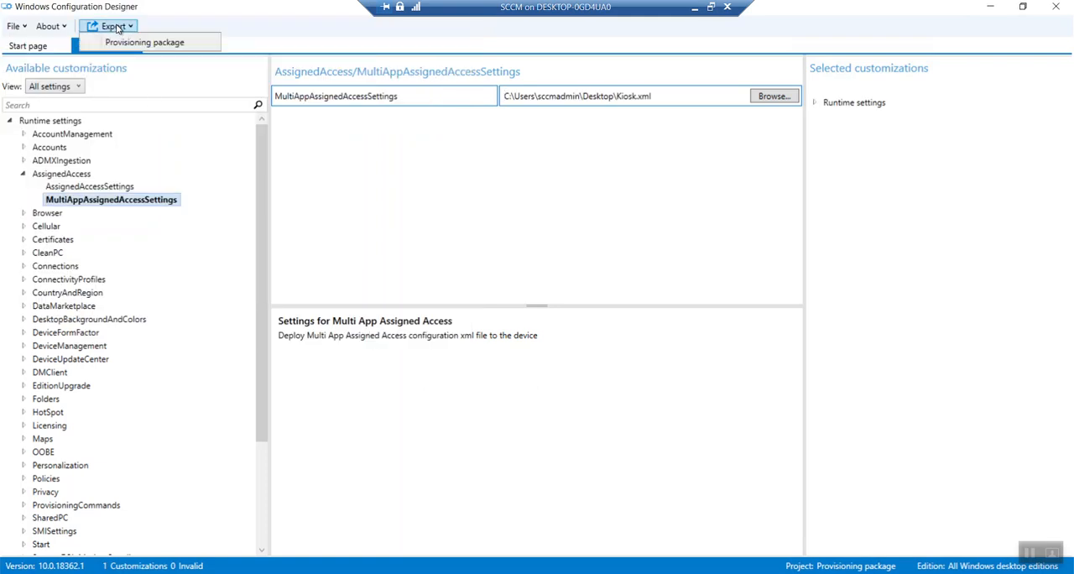
{"action": "left_click", "coordinate": [124, 45]}
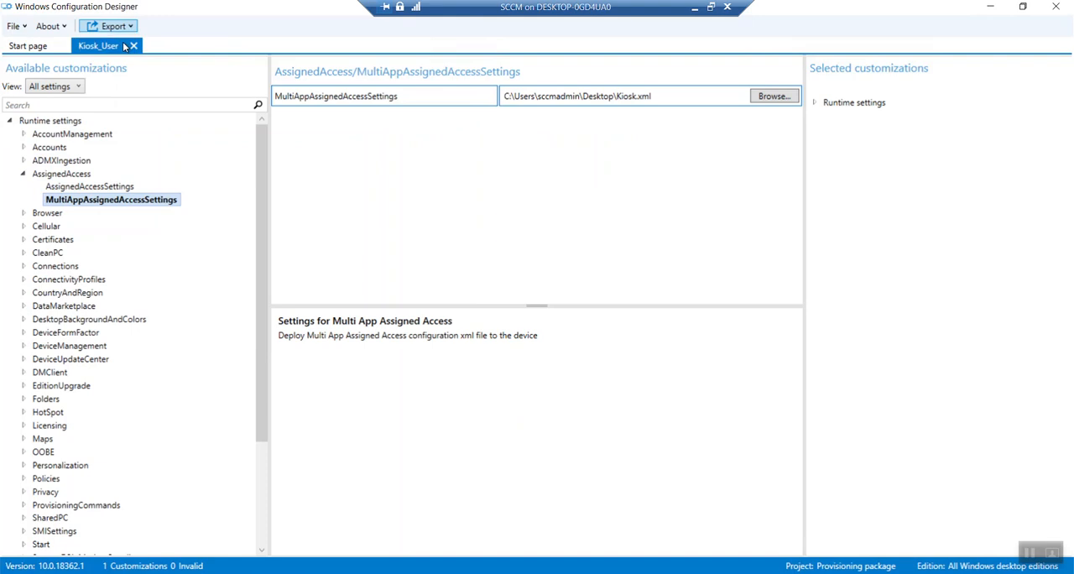
{"action": "left_click_drag", "start_coordinate": [398, 167], "coordinate": [293, 126]}
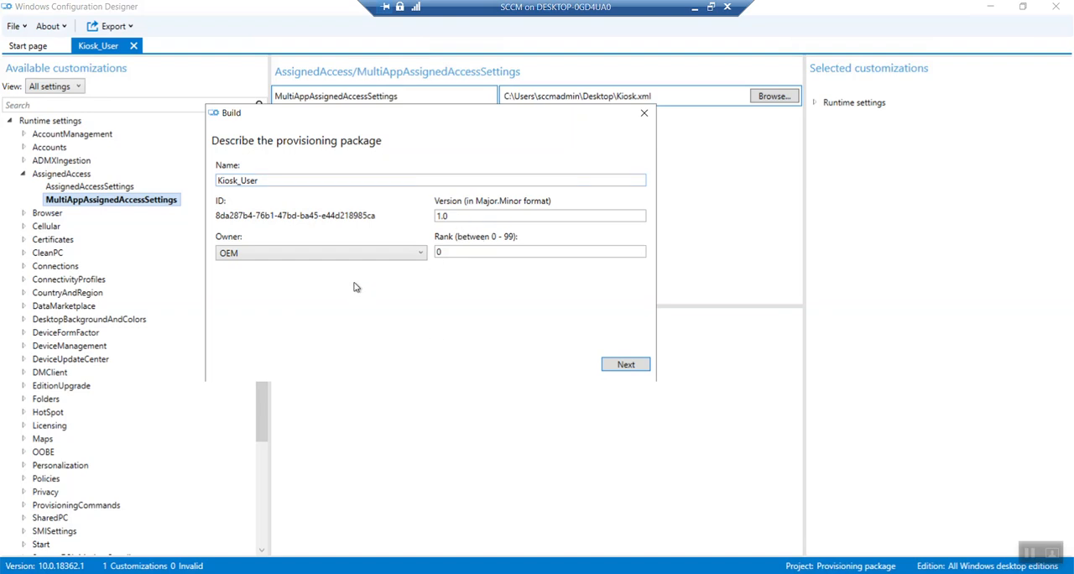
{"action": "left_click", "coordinate": [351, 253]}
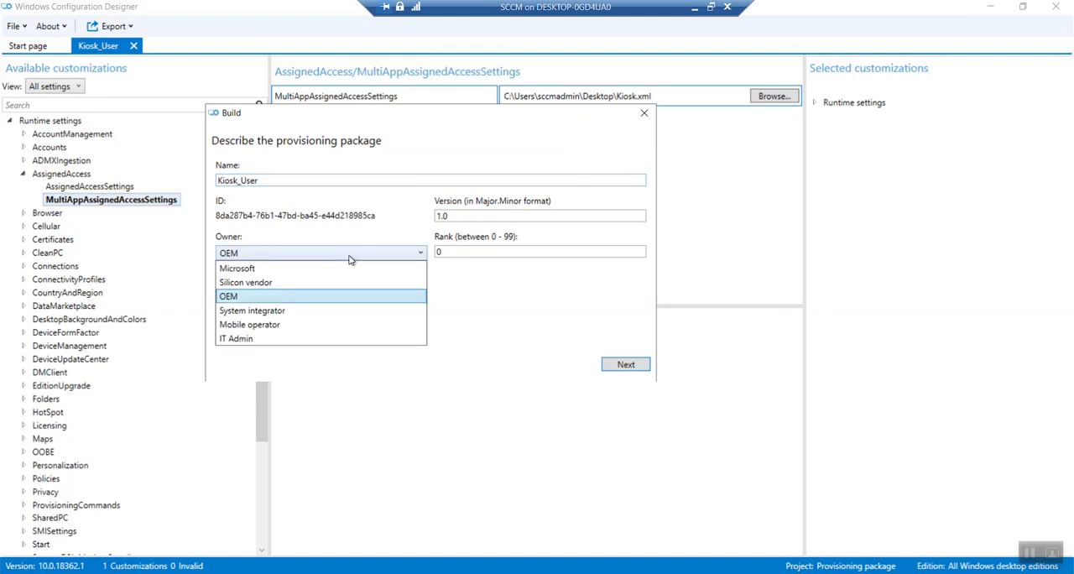
{"action": "left_click", "coordinate": [348, 340]}
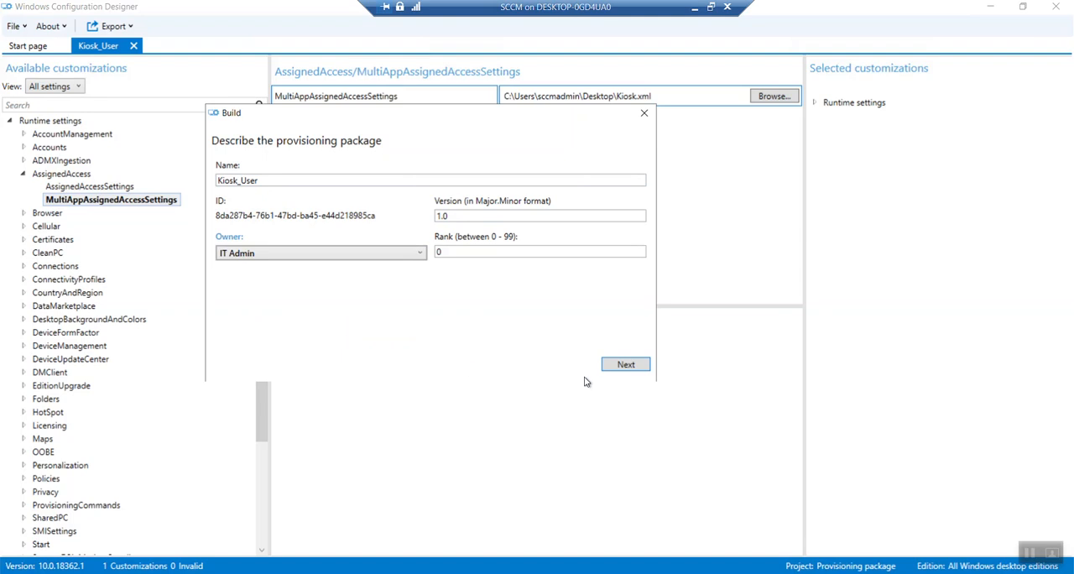
{"action": "left_click", "coordinate": [623, 367]}
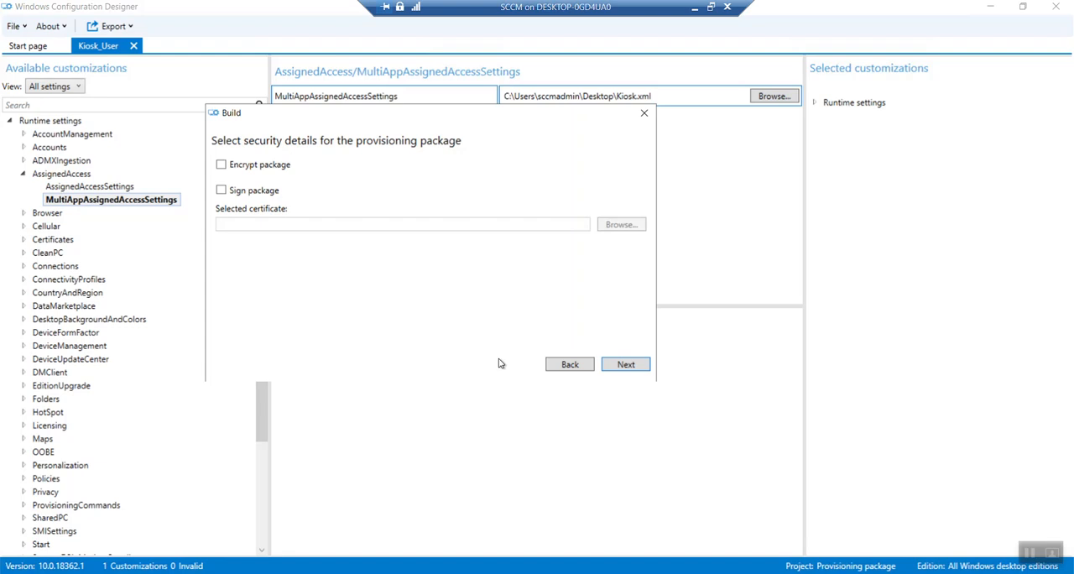
Step: Build the Kiosk_User provisioning package in the default output location, without encrypting or signing it
{"action": "left_click", "coordinate": [620, 369]}
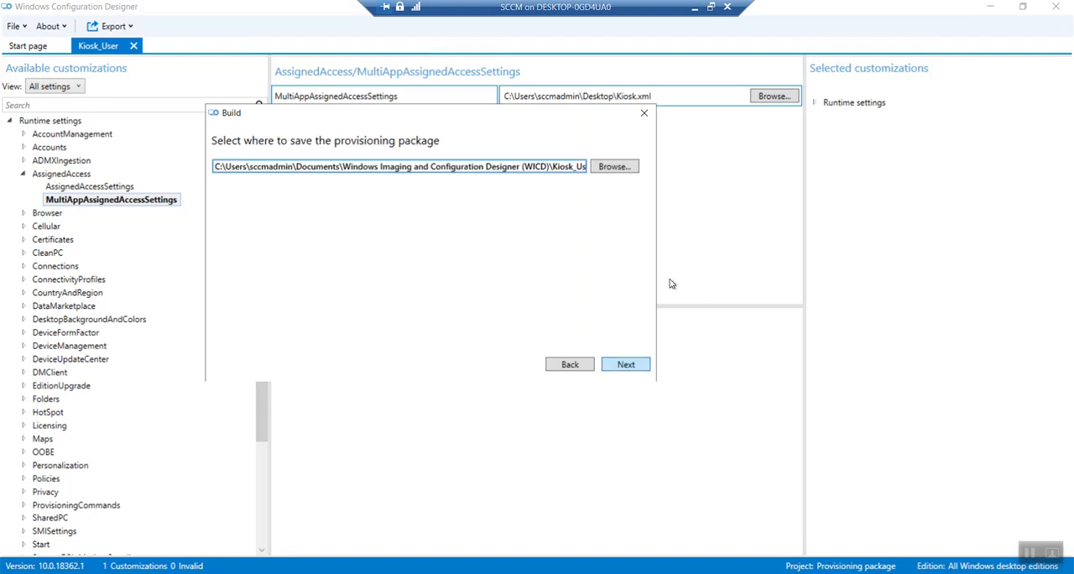
{"action": "left_click", "coordinate": [627, 368]}
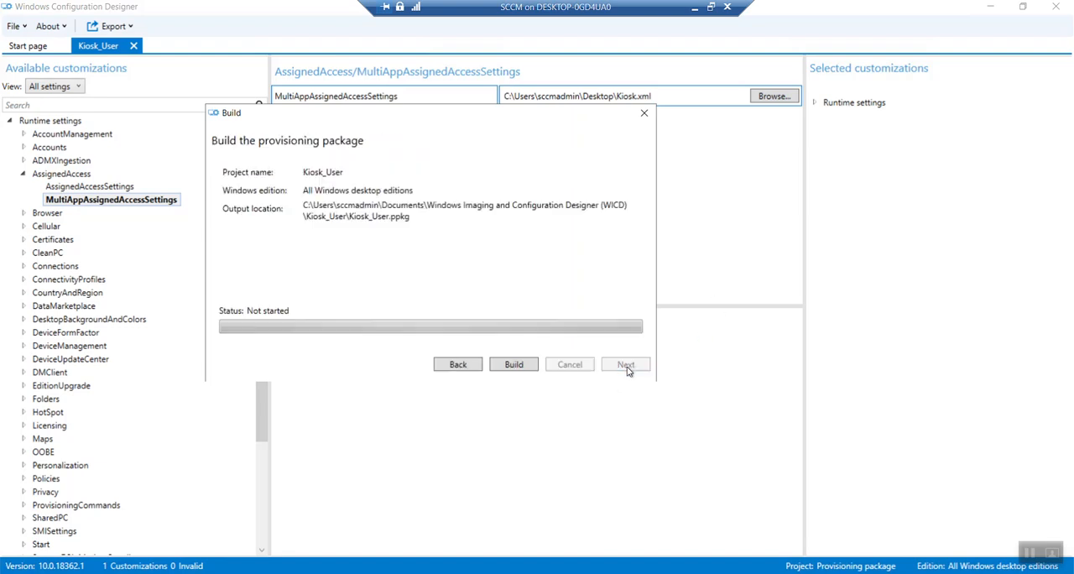
{"action": "left_click", "coordinate": [527, 367]}
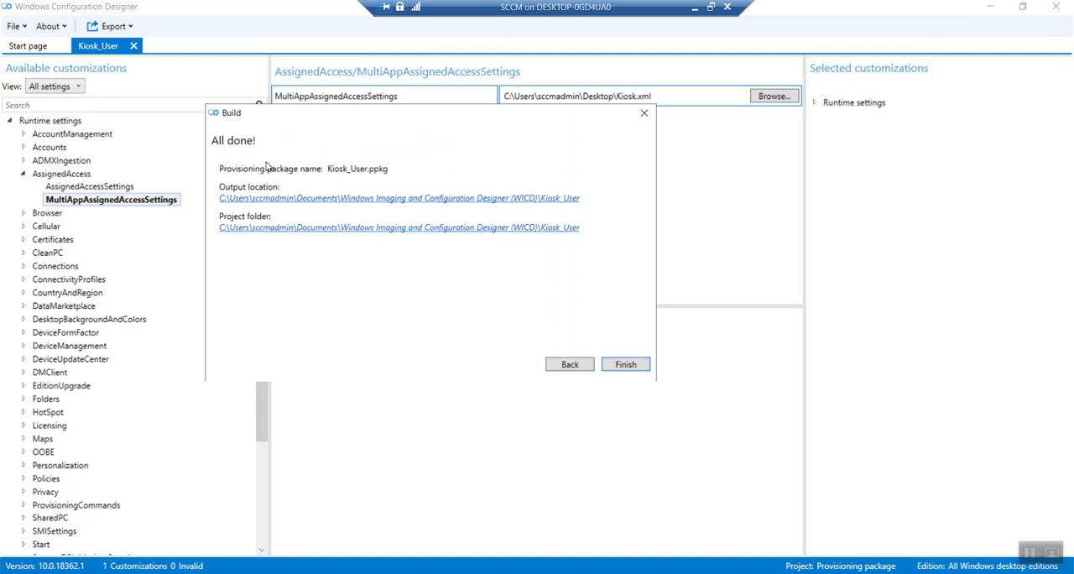
Step: Copy Kiosk_User.ppkg from the build's output folder into the C:\Install folder and close File Explorer
{"action": "left_click", "coordinate": [303, 201]}
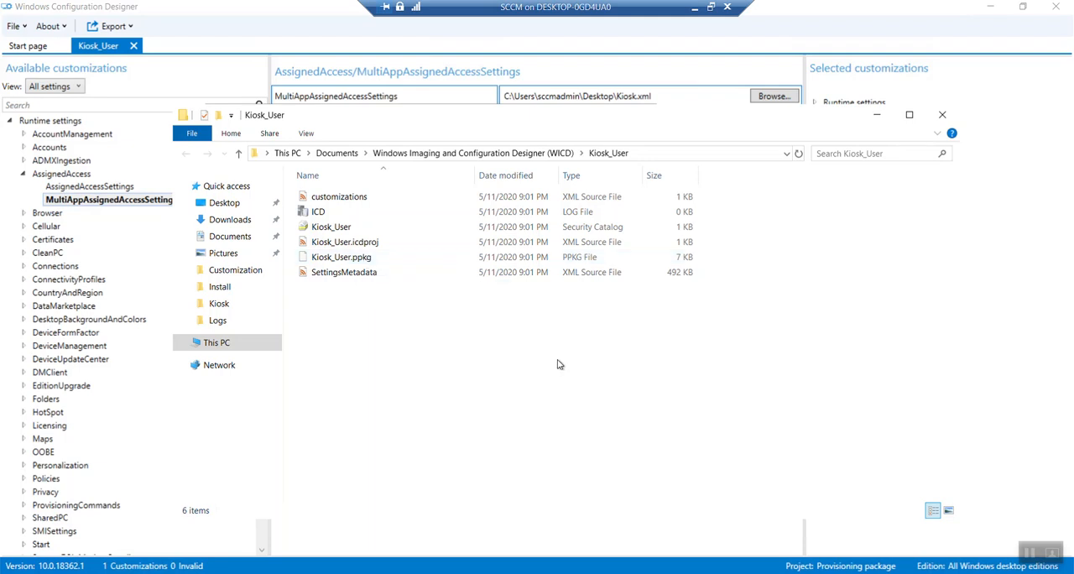
{"action": "left_click", "coordinate": [349, 264]}
{"action": "right_click", "coordinate": [349, 263]}
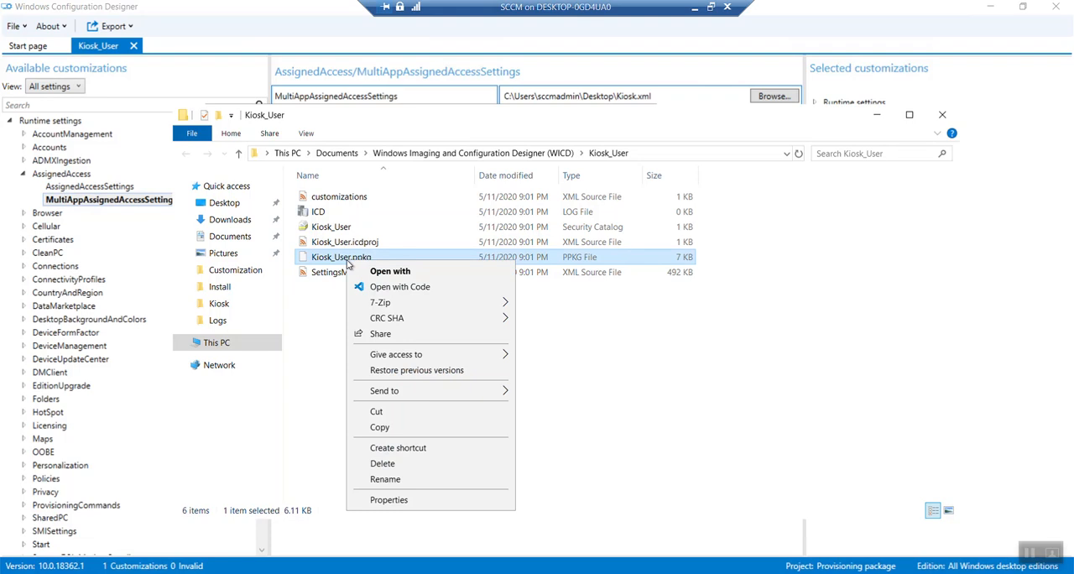
{"action": "left_click", "coordinate": [382, 424]}
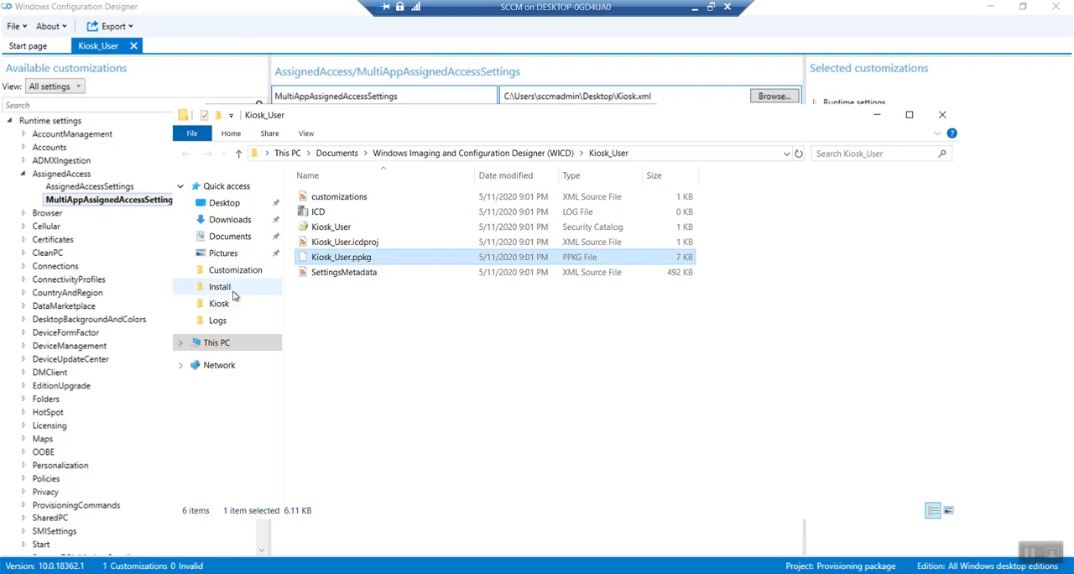
{"action": "left_click", "coordinate": [225, 288]}
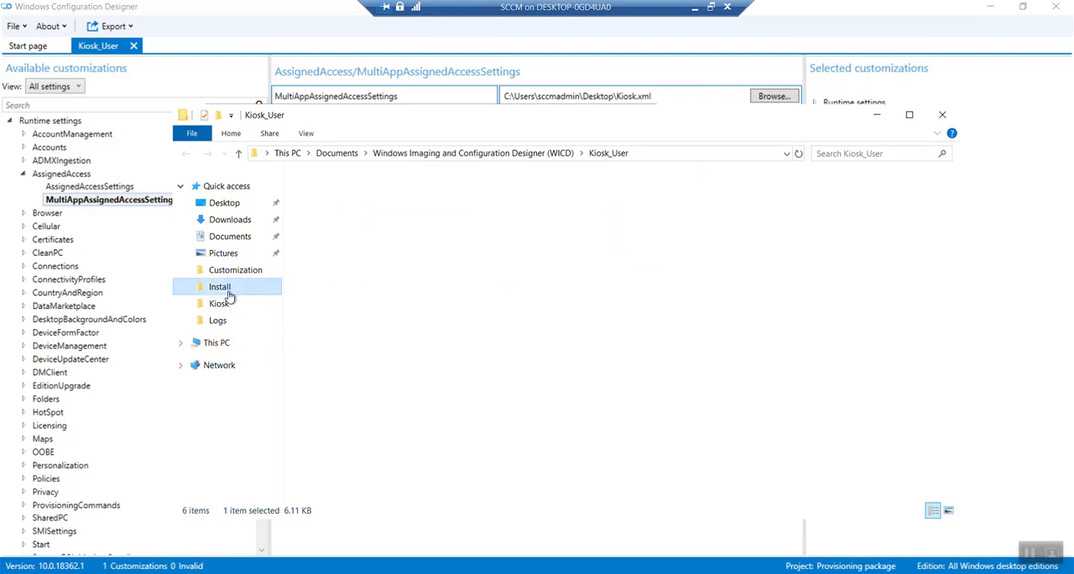
{"action": "right_click", "coordinate": [374, 432]}
{"action": "left_click", "coordinate": [411, 327]}
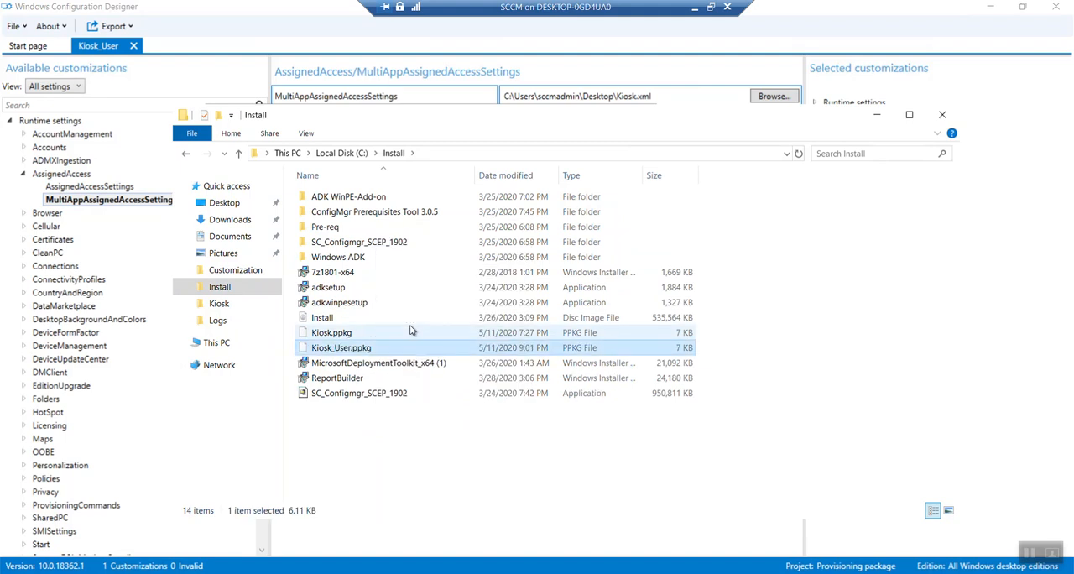
{"action": "left_click", "coordinate": [941, 115]}
Step: Finish the build wizard, close Windows Configuration Designer, and take the SCCM virtual machine connection out of full screen
{"action": "left_click", "coordinate": [625, 366]}
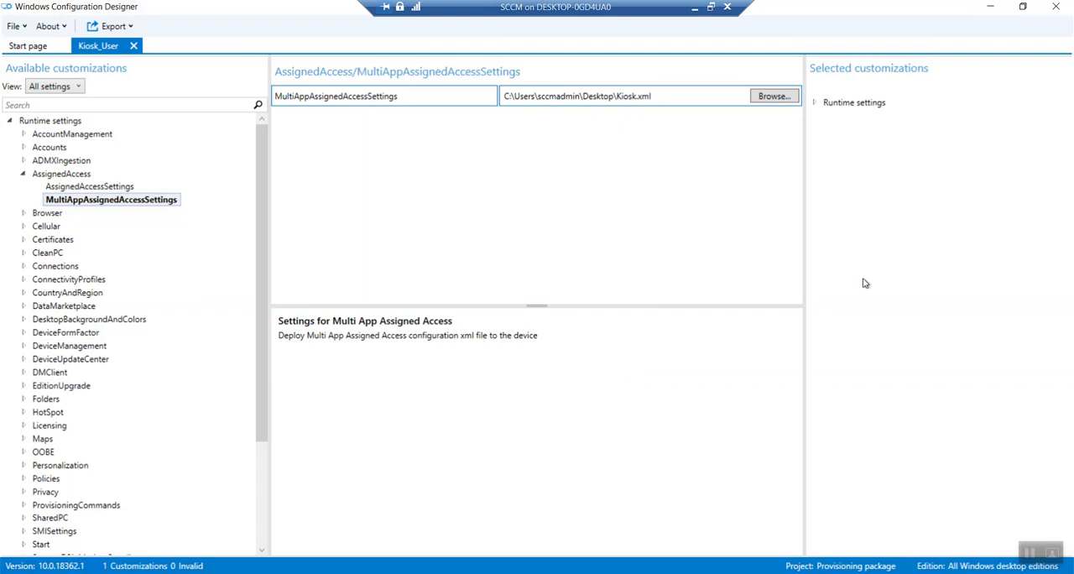
{"action": "left_click", "coordinate": [1055, 8]}
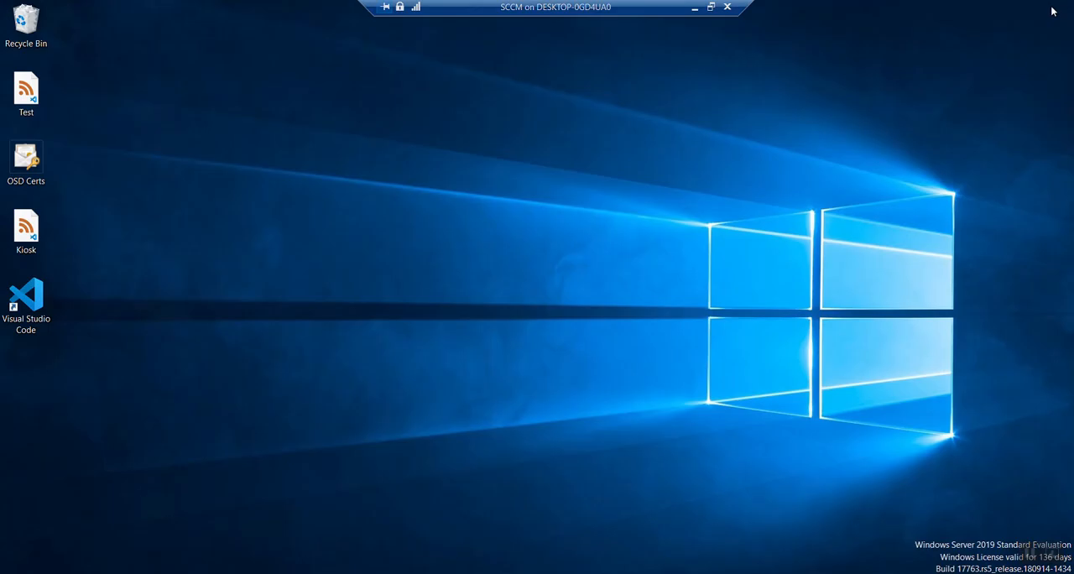
{"action": "left_click", "coordinate": [711, 7]}
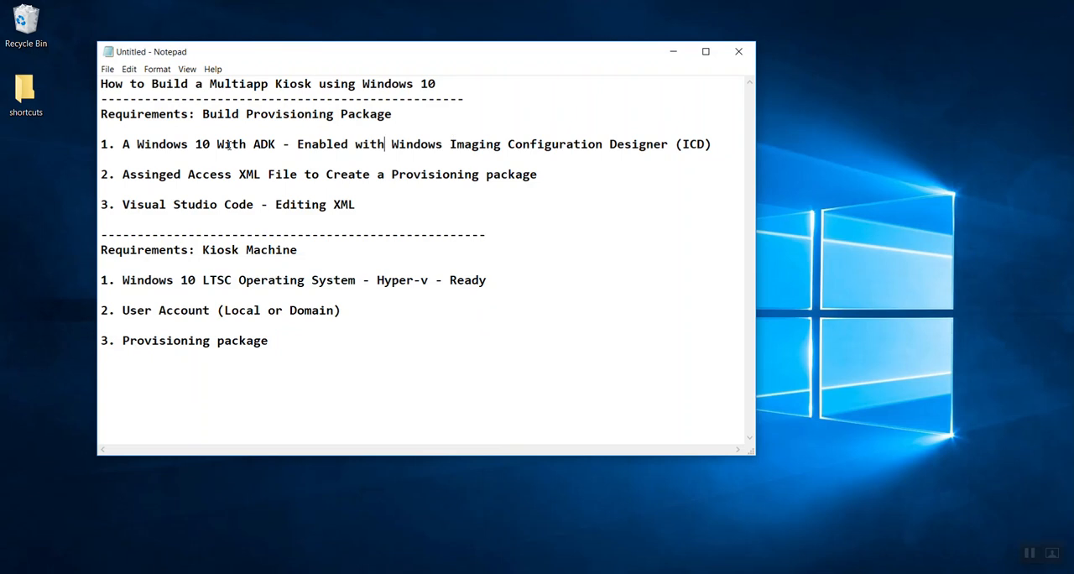
Step: Review the requirements for building the provisioning package and for the kiosk machine in the Notepad notes
{"action": "left_click_drag", "start_coordinate": [229, 144], "coordinate": [547, 146]}
{"action": "left_click_drag", "start_coordinate": [187, 146], "coordinate": [443, 153]}
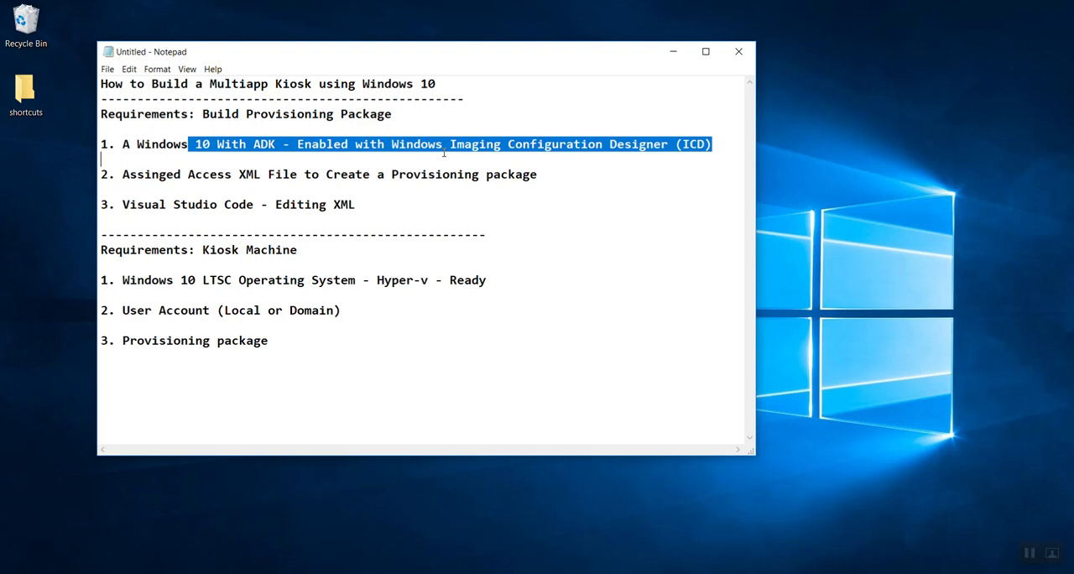
{"action": "left_click_drag", "start_coordinate": [238, 176], "coordinate": [482, 185]}
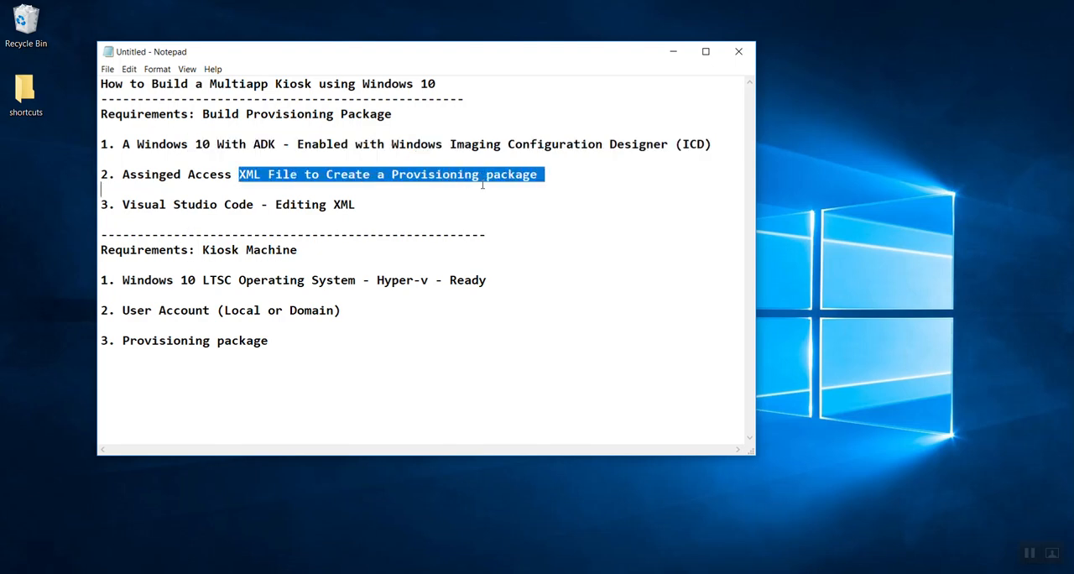
{"action": "left_click_drag", "start_coordinate": [360, 205], "coordinate": [188, 204]}
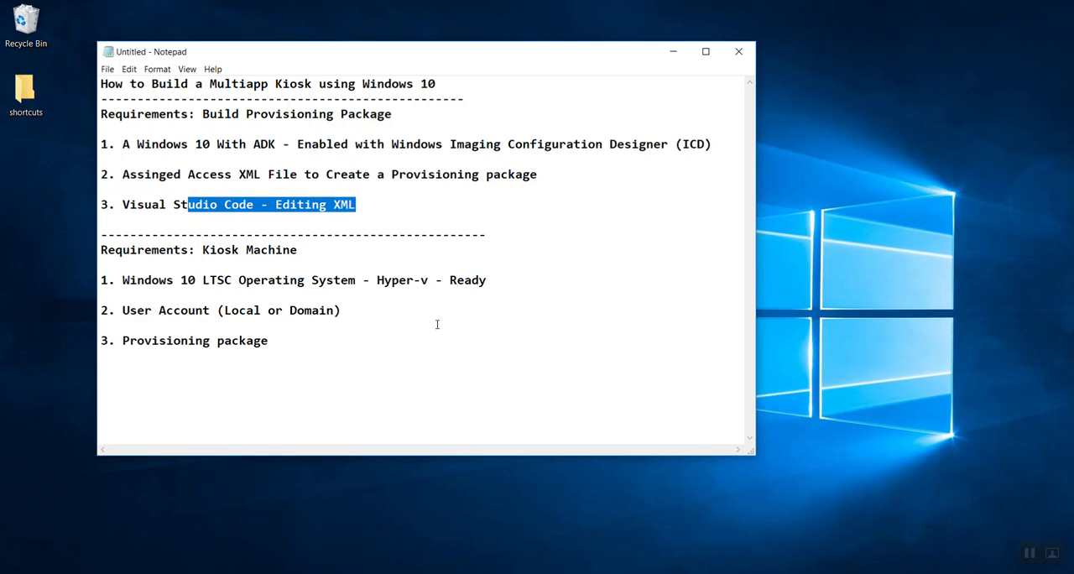
{"action": "left_click_drag", "start_coordinate": [283, 280], "coordinate": [399, 306]}
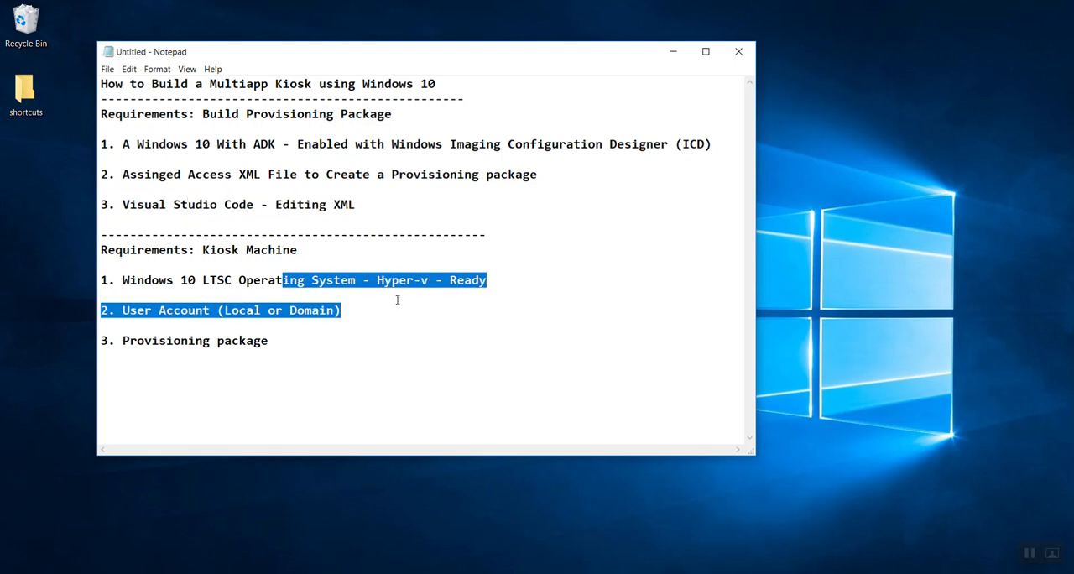
{"action": "left_click", "coordinate": [400, 314]}
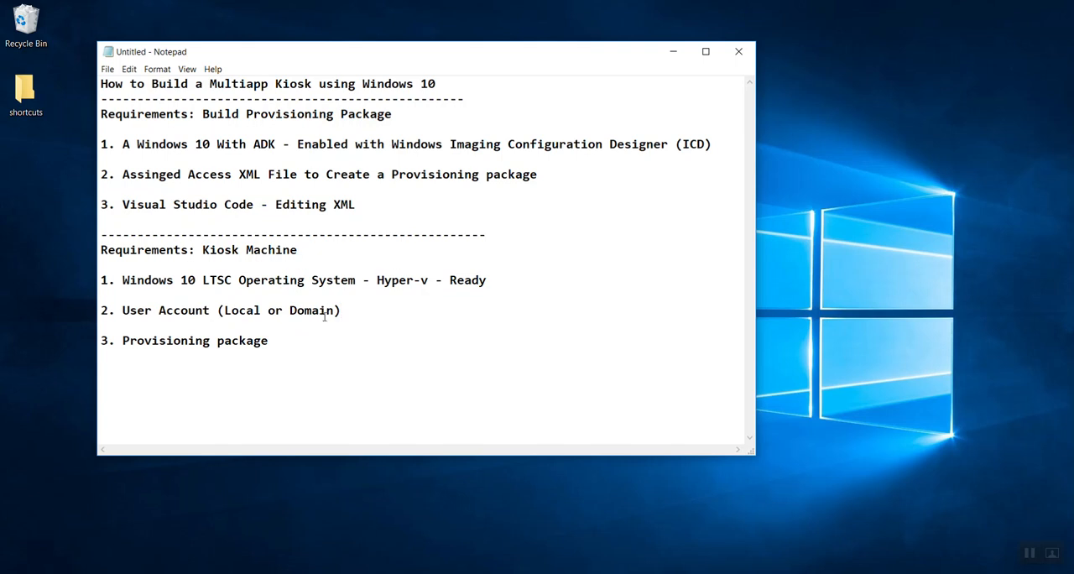
{"action": "left_click_drag", "start_coordinate": [174, 311], "coordinate": [378, 310]}
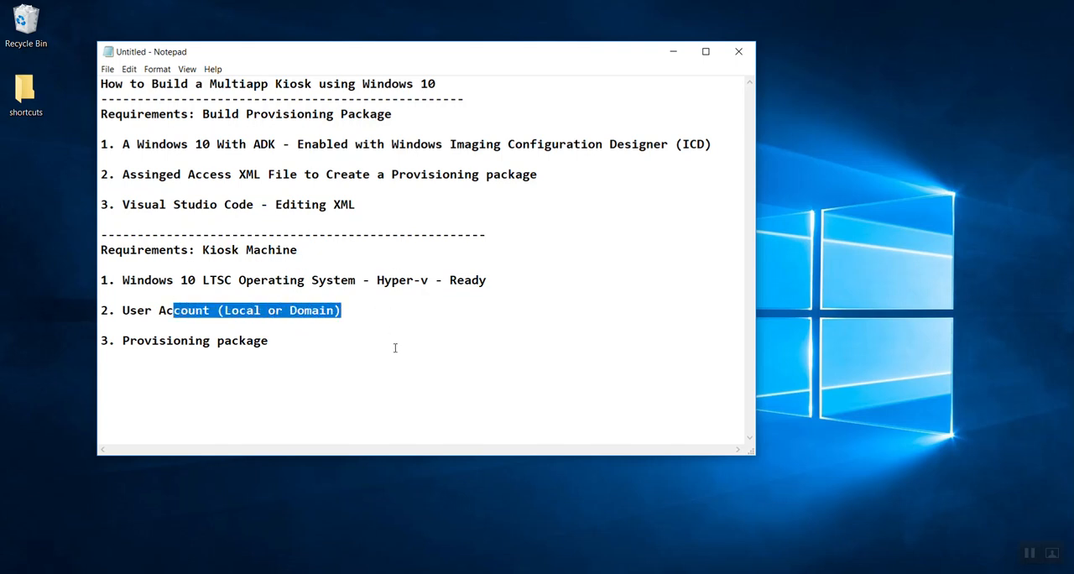
{"action": "left_click_drag", "start_coordinate": [285, 342], "coordinate": [209, 347]}
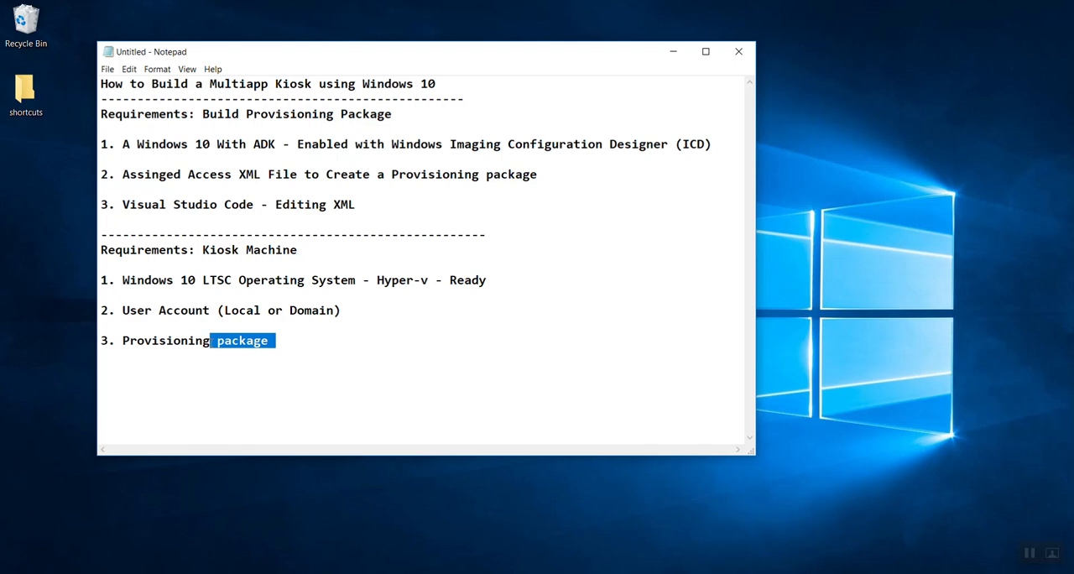
{"action": "left_click", "coordinate": [312, 338]}
{"action": "type", "text": "4. Con"}
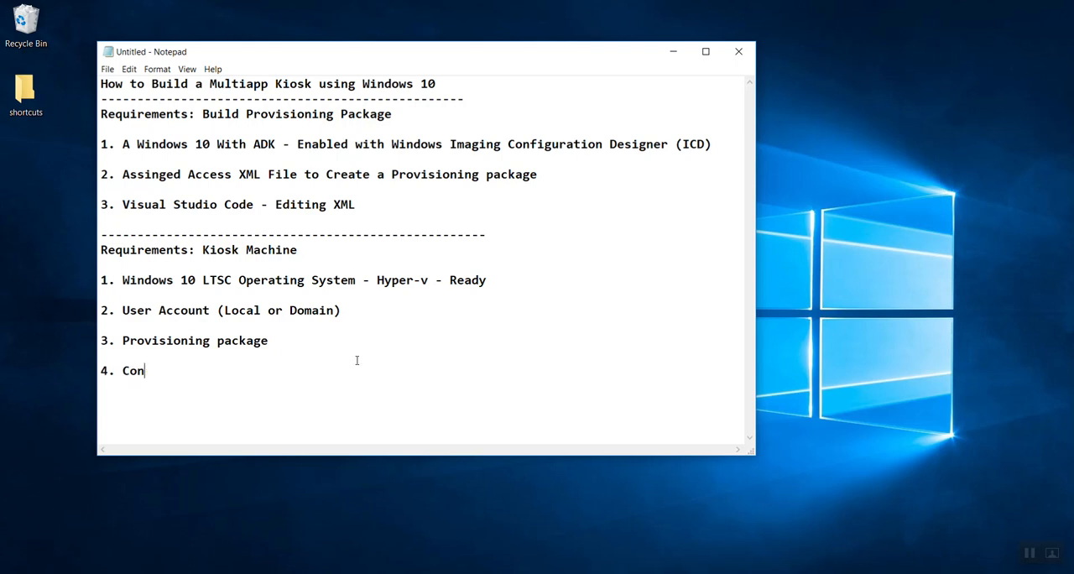
{"action": "key", "text": "BackSpace"}
{"action": "key", "text": "BackSpace"}
{"action": "key", "text": "BackSpace"}
{"action": "key", "text": "BackSpace"}
{"action": "key", "text": "BackSpace"}
{"action": "key", "text": "BackSpace"}
Step: Add the line "4. Configure the Shortcuts" between the user account and provisioning package requirements in the notes
{"action": "left_click", "coordinate": [367, 312]}
{"action": "key", "text": "Return"}
{"action": "key", "text": "Return"}
{"action": "type", "text": "4. Conf"}
{"action": "type", "text": "ugre"}
{"action": "key", "text": "BackSpace"}
{"action": "key", "text": "BackSpace"}
{"action": "key", "text": "BackSpace"}
{"action": "key", "text": "BackSpace"}
{"action": "type", "text": "igrue te"}
{"action": "key", "text": "BackSpace"}
{"action": "key", "text": "BackSpace"}
{"action": "key", "text": "BackSpace"}
{"action": "key", "text": "BackSpace"}
{"action": "key", "text": "BackSpace"}
{"action": "key", "text": "BackSpace"}
{"action": "type", "text": "ure the Shortcus"}
{"action": "key", "text": "BackSpace"}
{"action": "type", "text": "ts"}
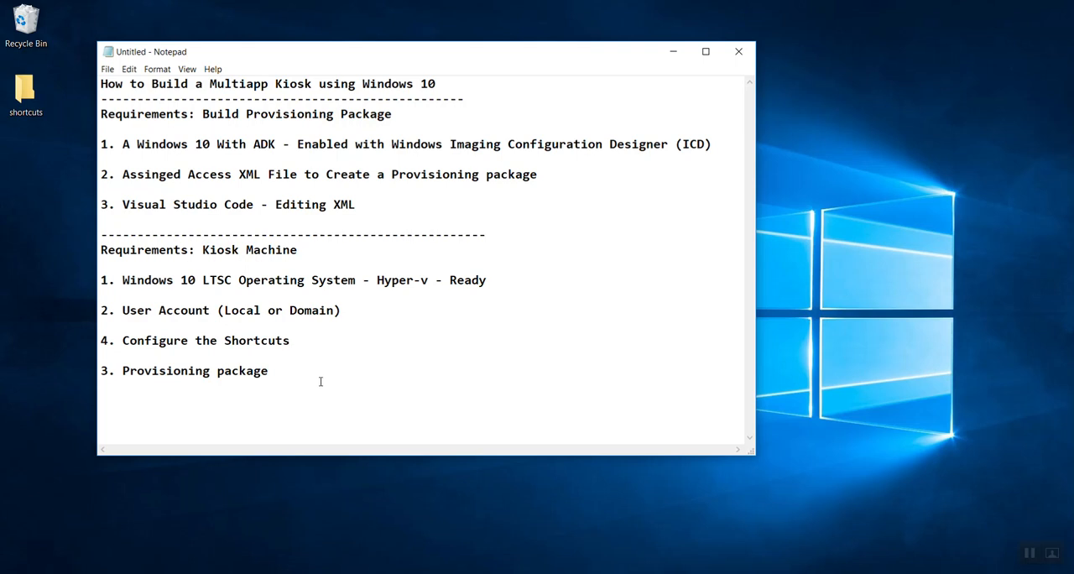
Step: Switch to the WIN10-LTSC virtual machine and sign in as Administrator with the account password
{"action": "left_click", "coordinate": [139, 573]}
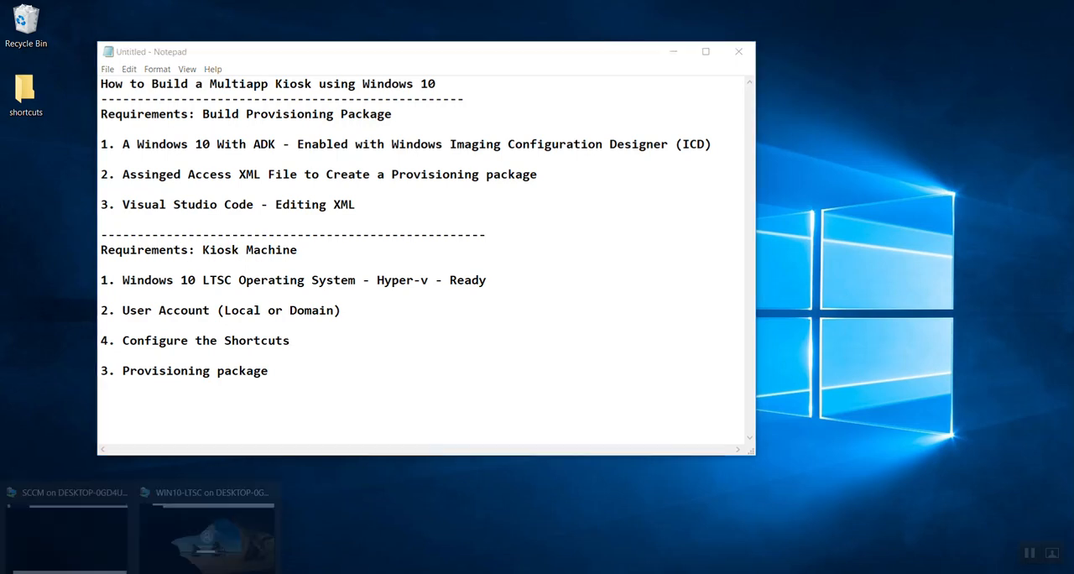
{"action": "left_click", "coordinate": [255, 547]}
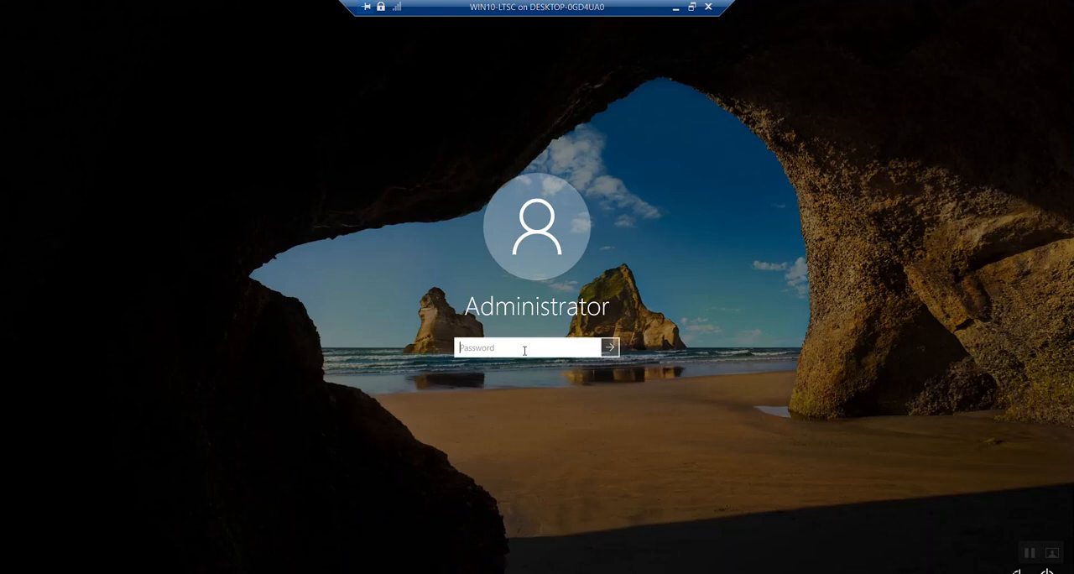
{"action": "type", "text": "123456"}
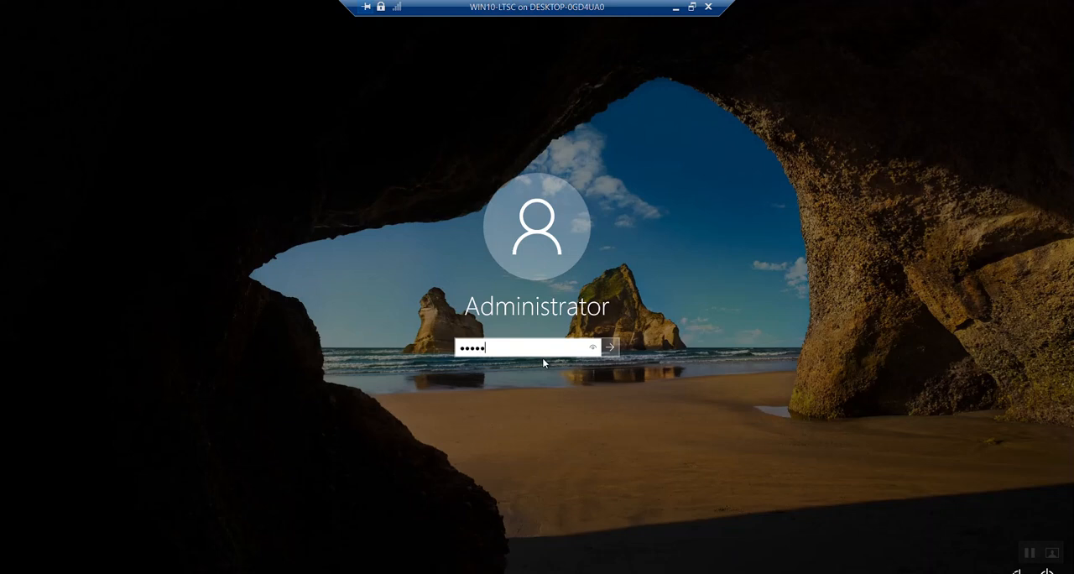
{"action": "key", "text": "Return"}
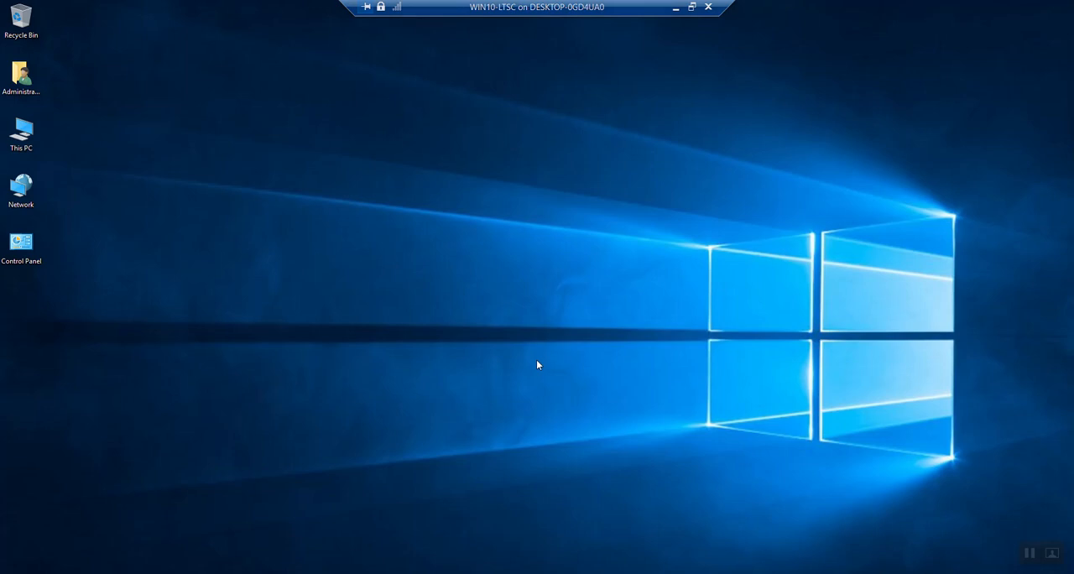
Step: Open the system properties of This PC, and show the local users list in Computer Management
{"action": "right_click", "coordinate": [31, 135]}
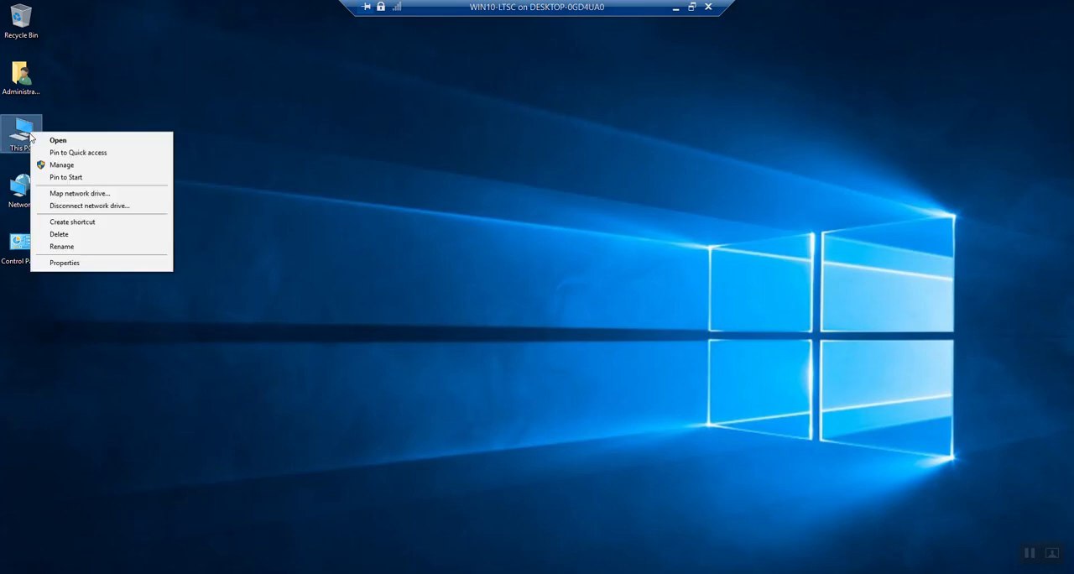
{"action": "left_click", "coordinate": [104, 264]}
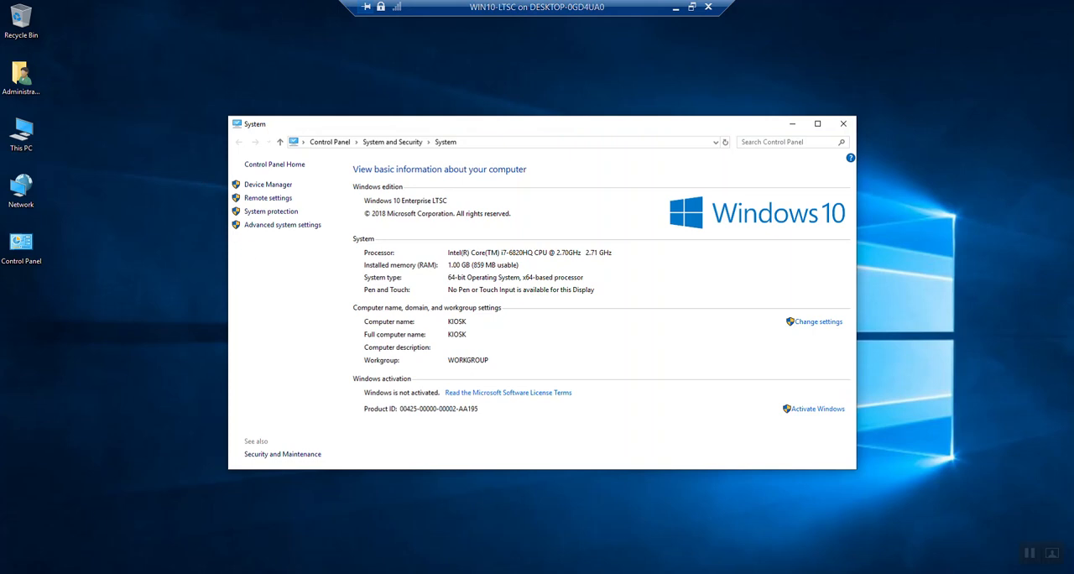
{"action": "key", "text": "super+x"}
{"action": "left_click", "coordinate": [104, 410]}
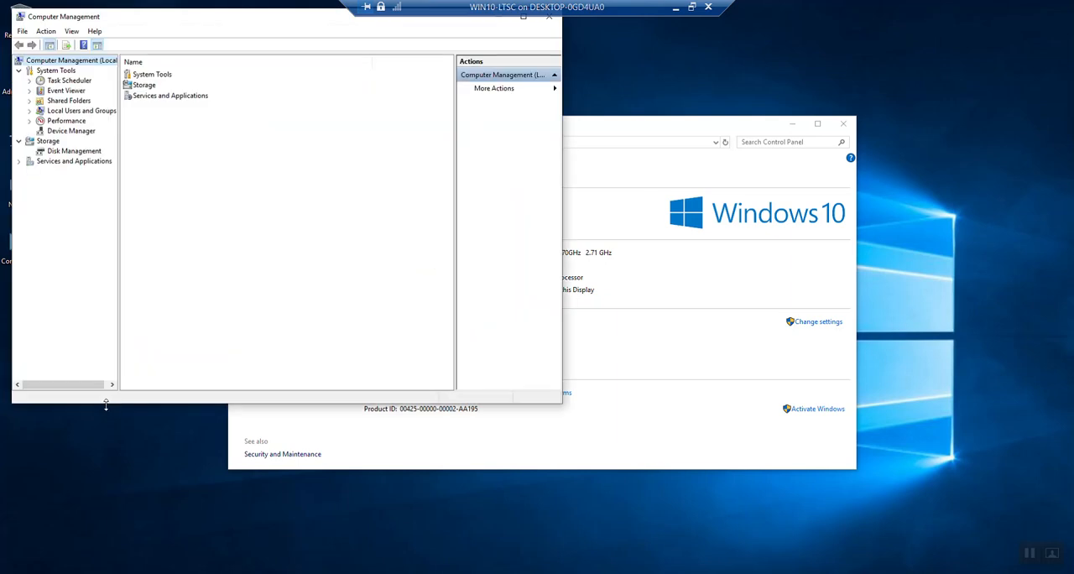
{"action": "double_click", "coordinate": [89, 112]}
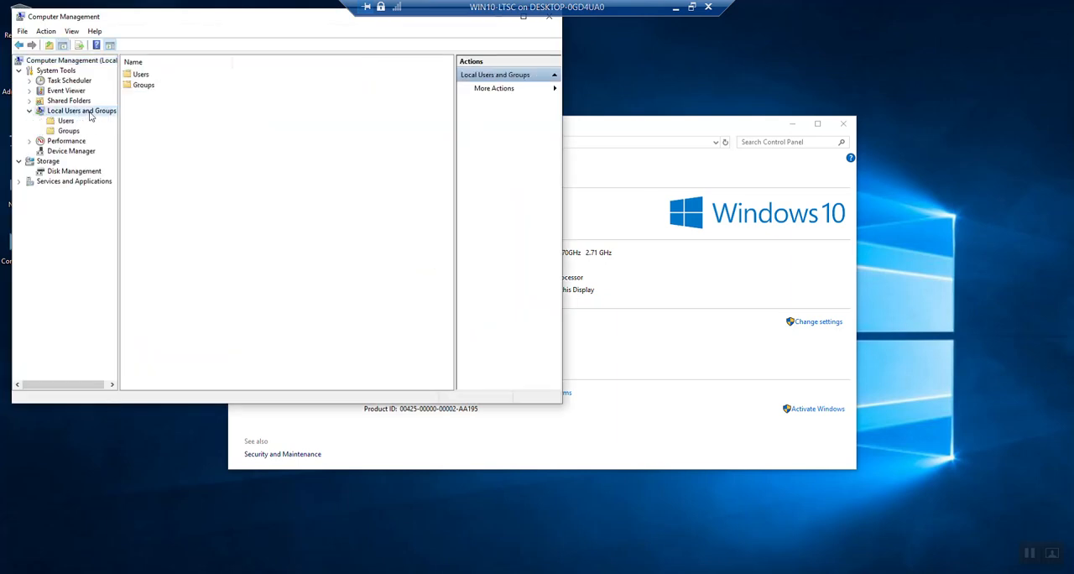
{"action": "double_click", "coordinate": [146, 76]}
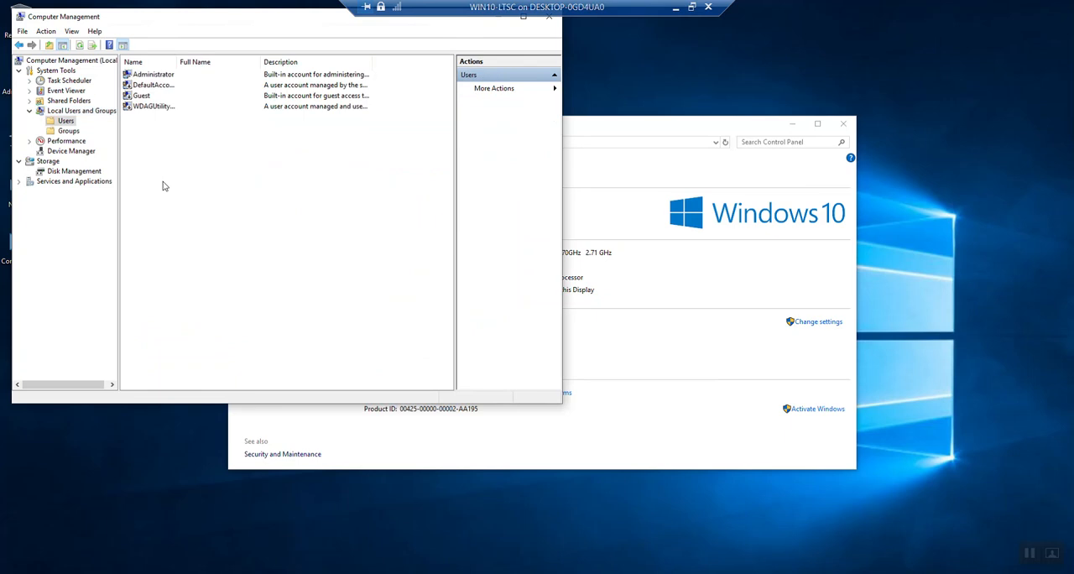
Step: Start a new local user named Kiosk_User with no forced password change at next logon and a password that never expires
{"action": "right_click", "coordinate": [146, 165]}
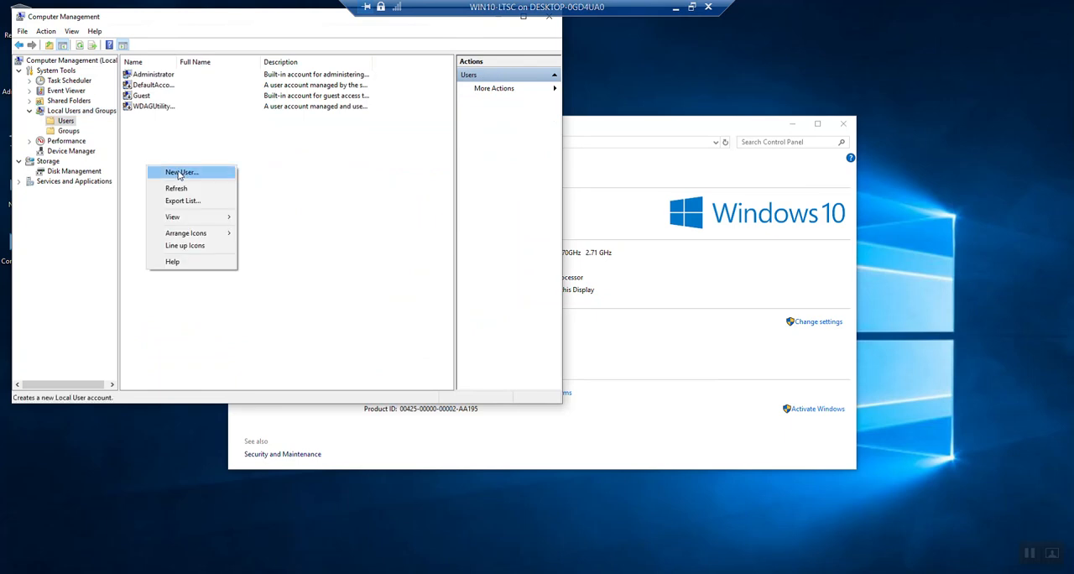
{"action": "left_click", "coordinate": [179, 173]}
{"action": "type", "text": "Kiosk_User"}
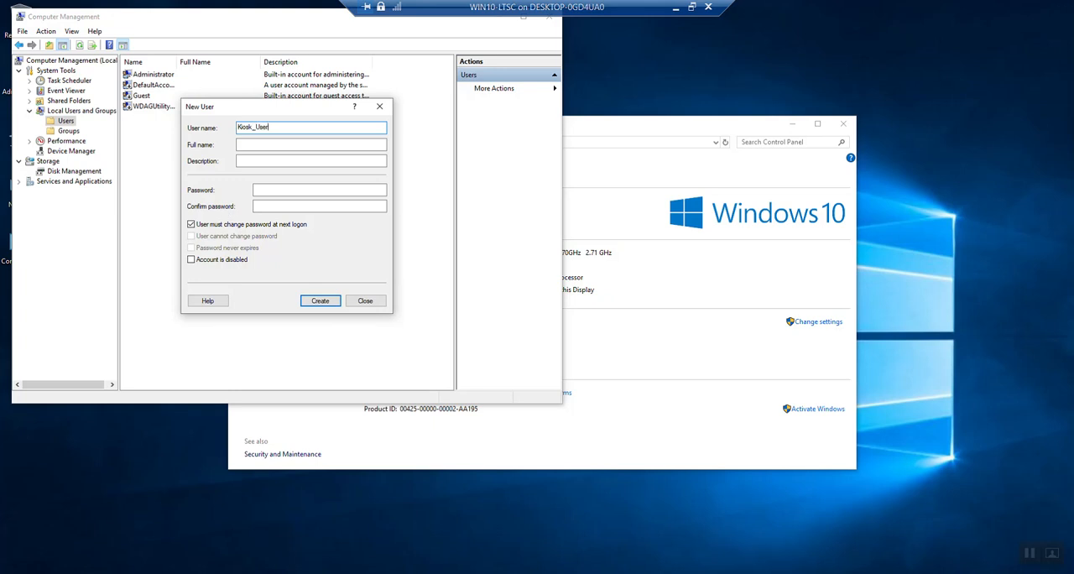
{"action": "left_click", "coordinate": [245, 224]}
{"action": "left_click", "coordinate": [235, 247]}
{"action": "left_click", "coordinate": [249, 144]}
{"action": "left_click", "coordinate": [265, 161]}
Step: Enter and confirm the new user's password, create the account, and close the New User dialog
{"action": "left_click", "coordinate": [266, 186]}
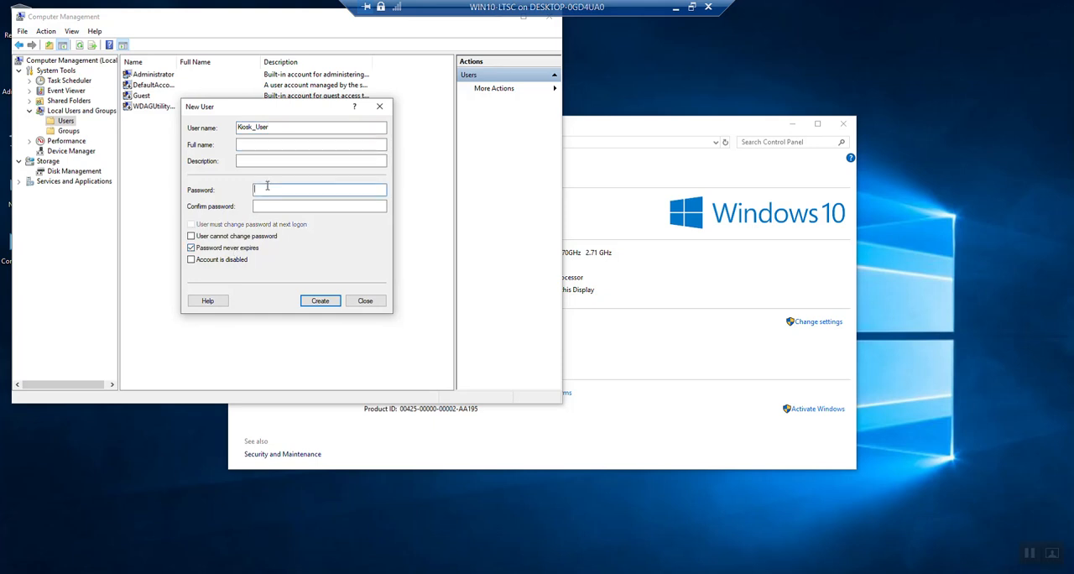
{"action": "type", "text": "•••••"}
{"action": "left_click", "coordinate": [272, 205]}
{"action": "type", "text": "•••••"}
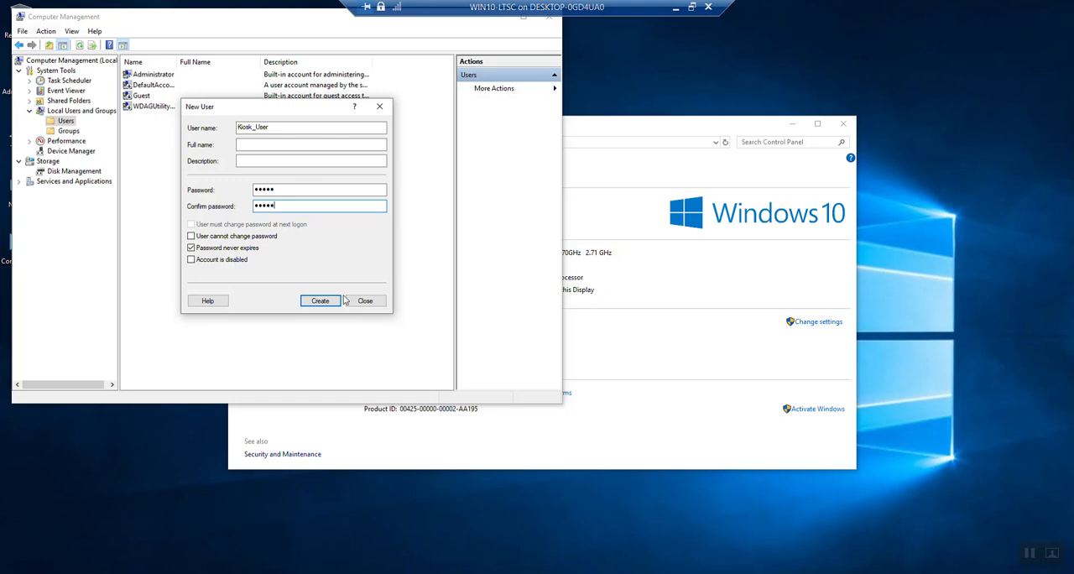
{"action": "left_click", "coordinate": [319, 300]}
{"action": "left_click", "coordinate": [365, 302]}
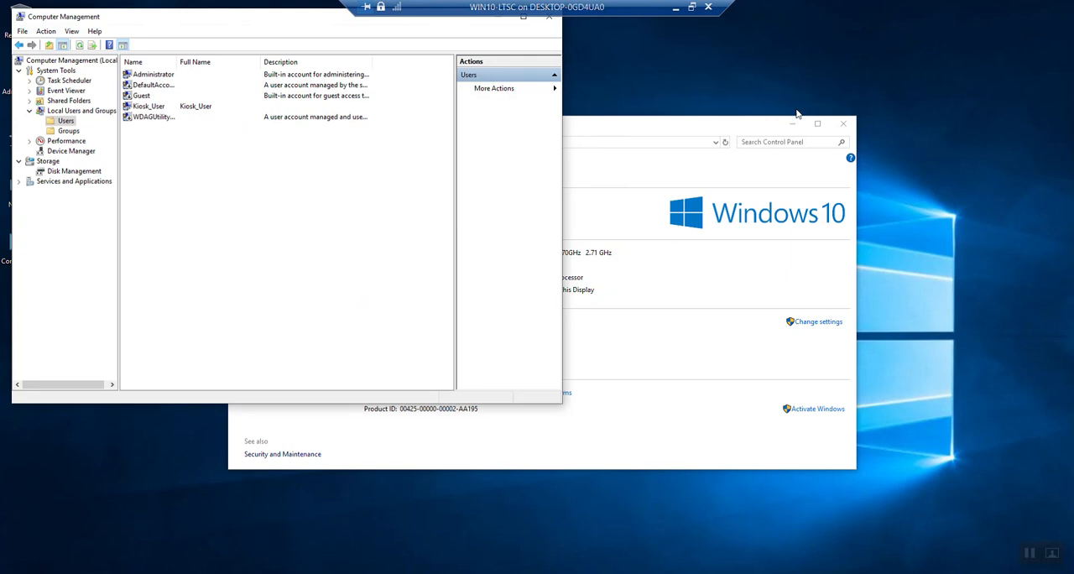
Step: Check the account configured in Kiosk.xml with Visual Studio Code on the SCCM machine, and return to the WIN10-LTSC virtual machine
{"action": "left_click", "coordinate": [676, 8]}
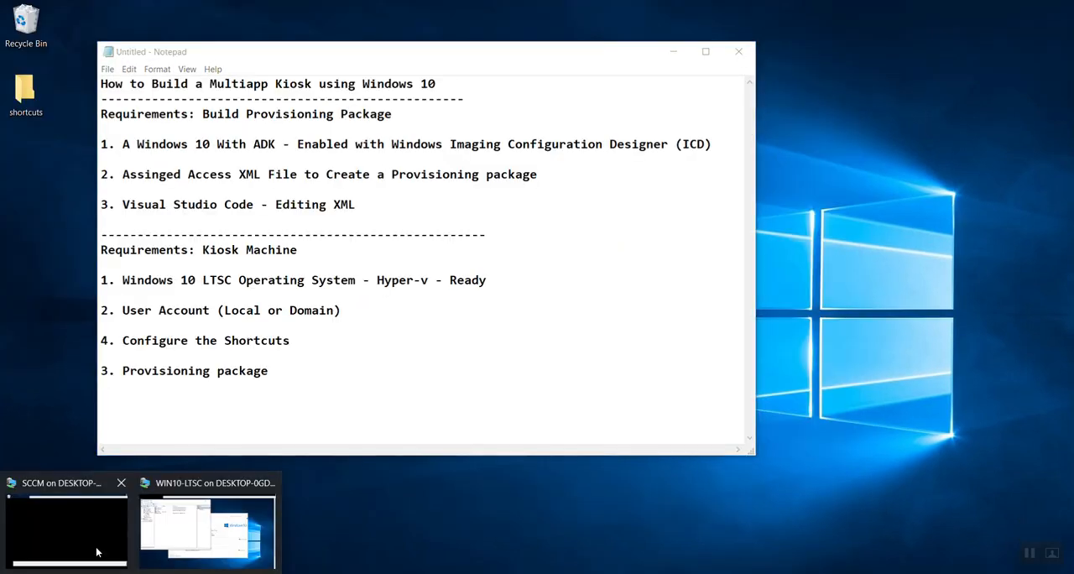
{"action": "left_click", "coordinate": [99, 550]}
{"action": "right_click", "coordinate": [33, 253]}
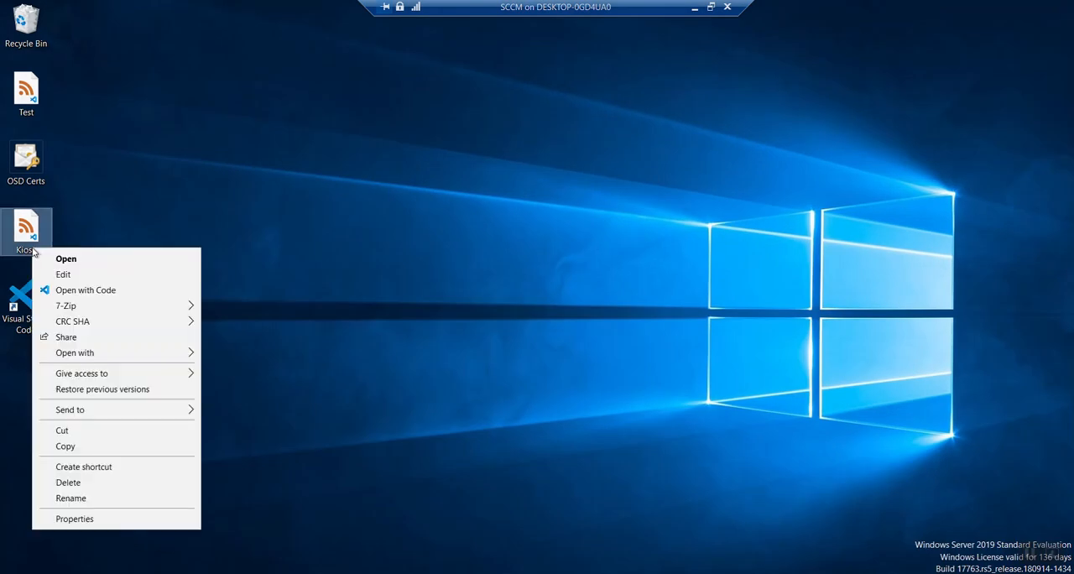
{"action": "left_click", "coordinate": [84, 290]}
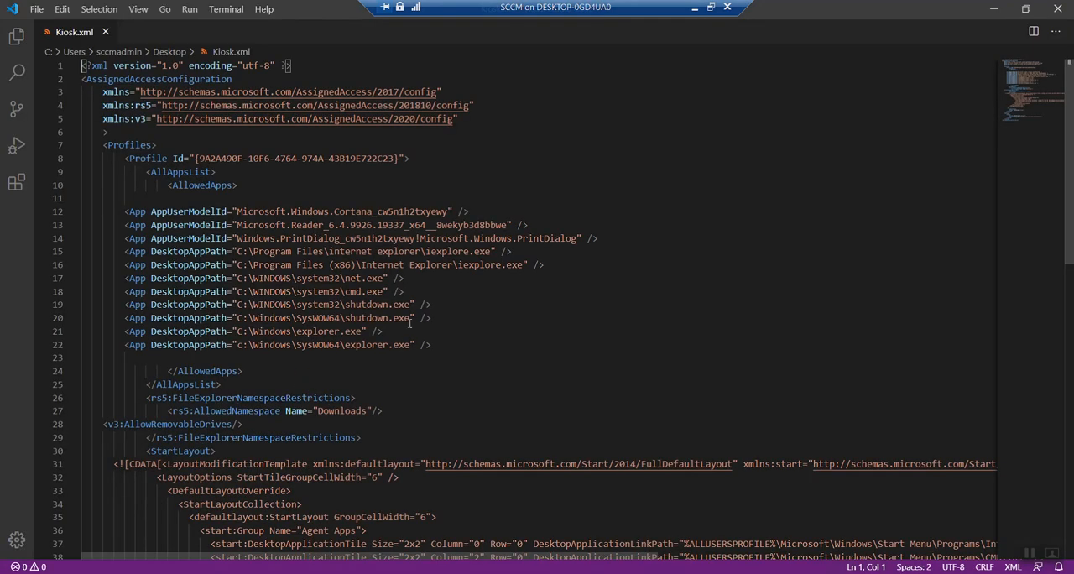
{"action": "scroll", "coordinate": [408, 437], "scroll_direction": "down", "scroll_amount": 15}
{"action": "scroll", "coordinate": [411, 429], "scroll_direction": "up", "scroll_amount": 3}
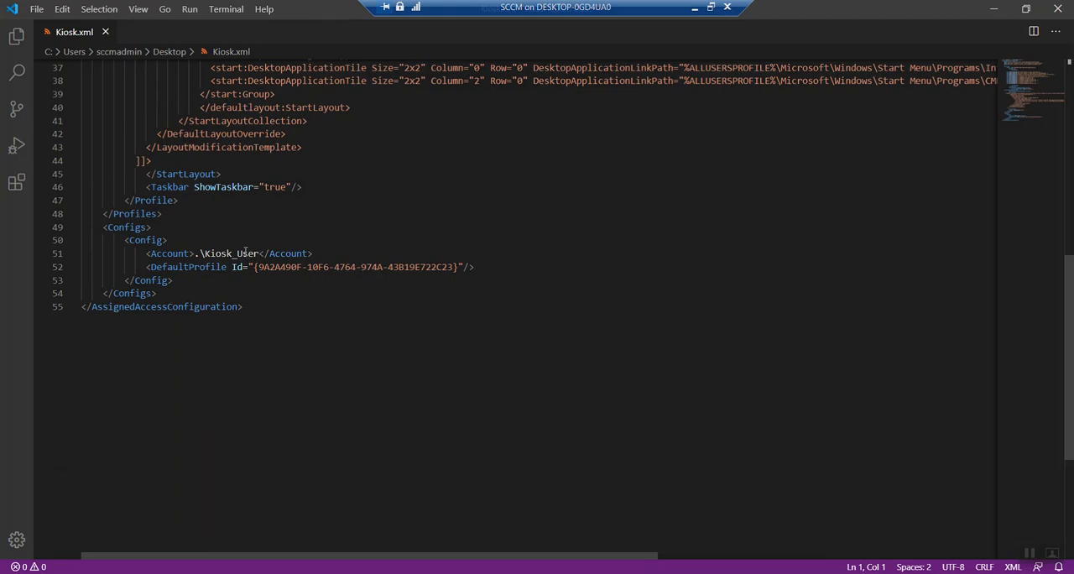
{"action": "scroll", "coordinate": [402, 381], "scroll_direction": "up", "scroll_amount": 1}
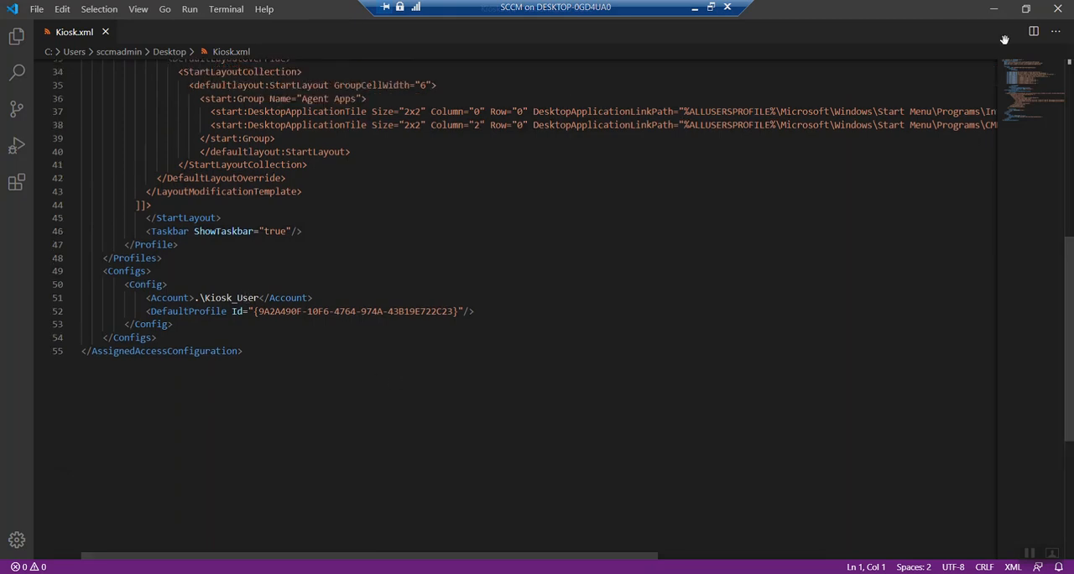
{"action": "left_click", "coordinate": [694, 7]}
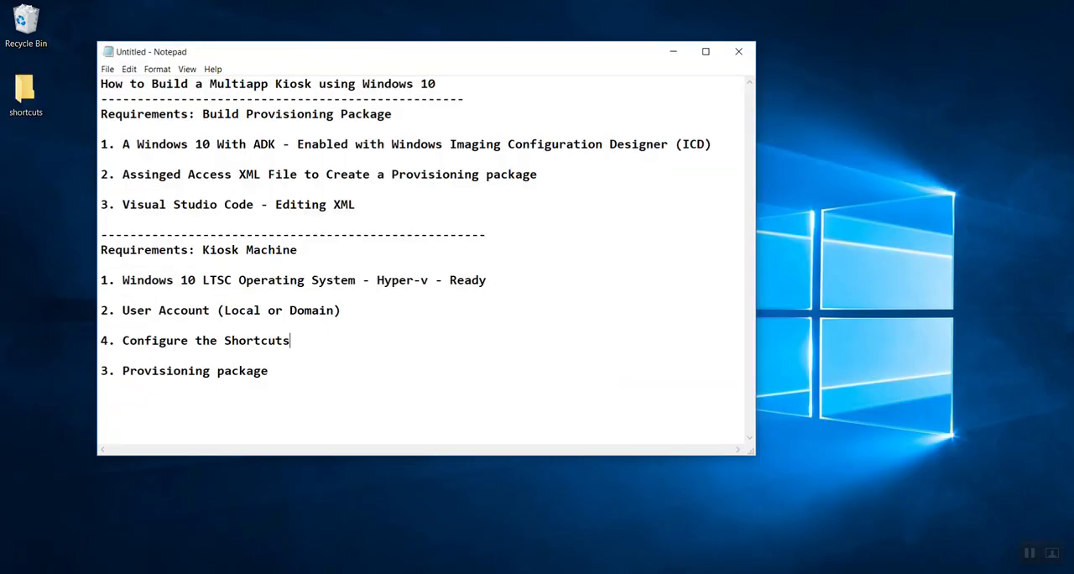
{"action": "left_click", "coordinate": [218, 541]}
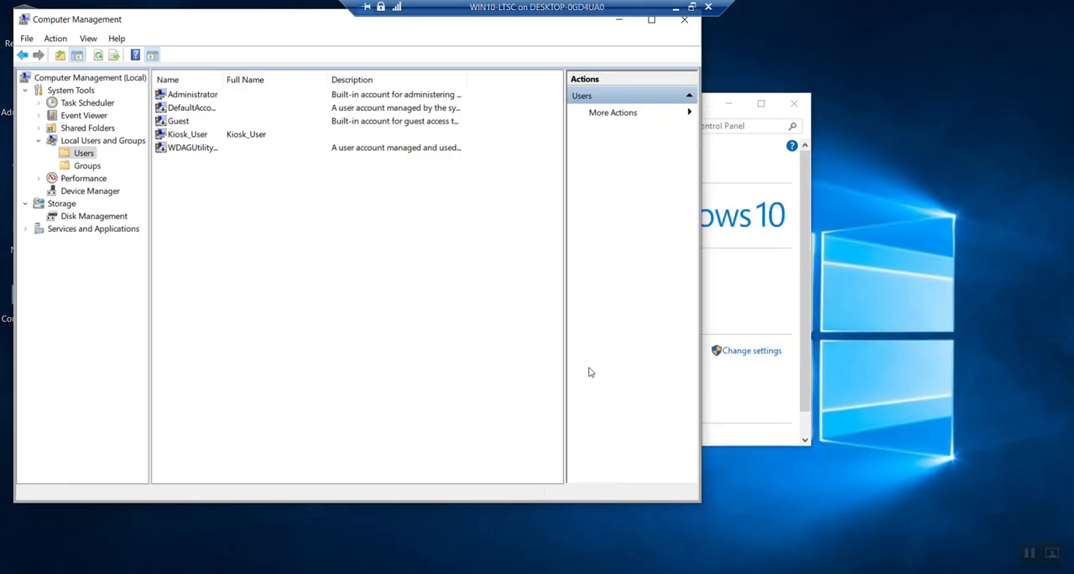
{"action": "left_click_drag", "start_coordinate": [291, 34], "coordinate": [445, 79]}
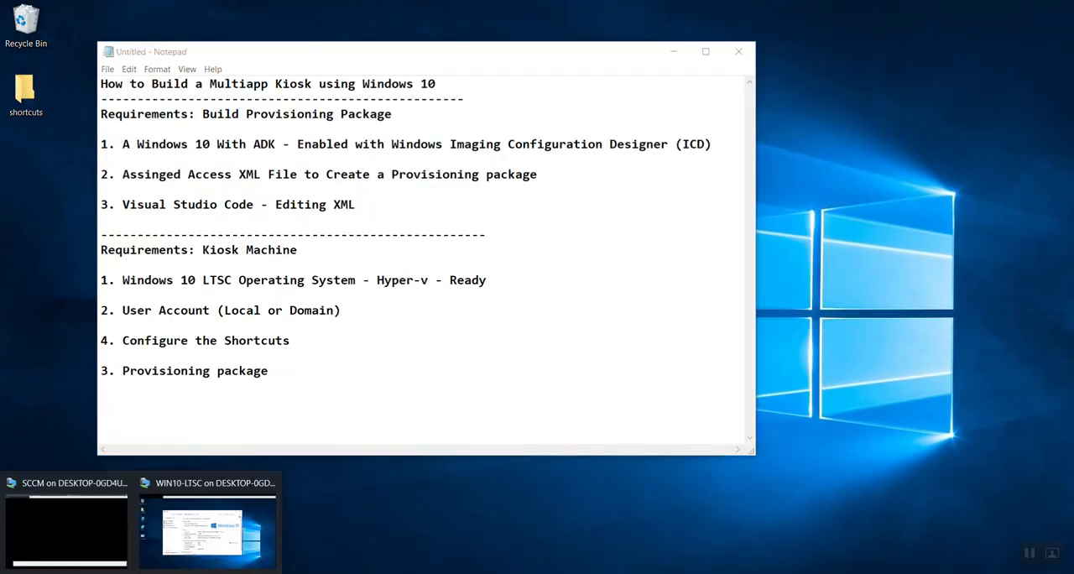
Step: Examine the Start layout shortcut paths in Kiosk.xml on the SCCM machine, and switch back to the WIN10-LTSC virtual machine
{"action": "left_click", "coordinate": [69, 537]}
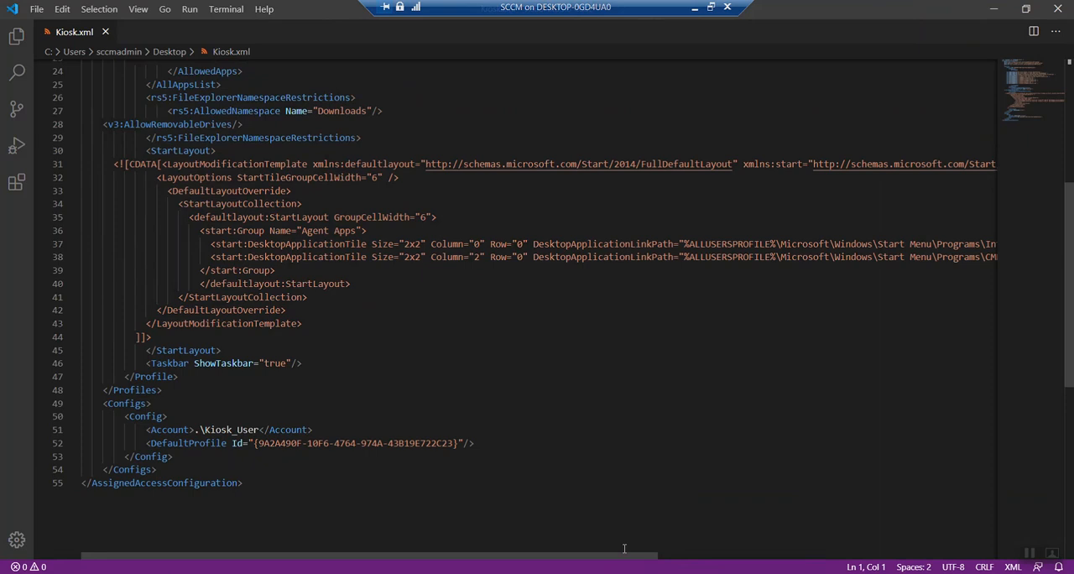
{"action": "left_click_drag", "start_coordinate": [620, 554], "coordinate": [788, 558]}
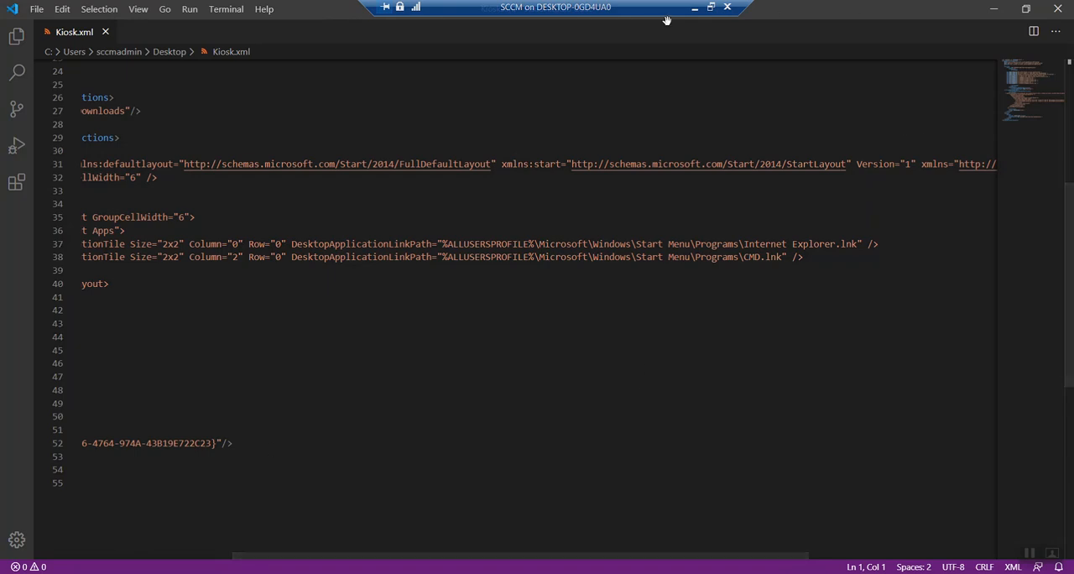
{"action": "left_click", "coordinate": [694, 9]}
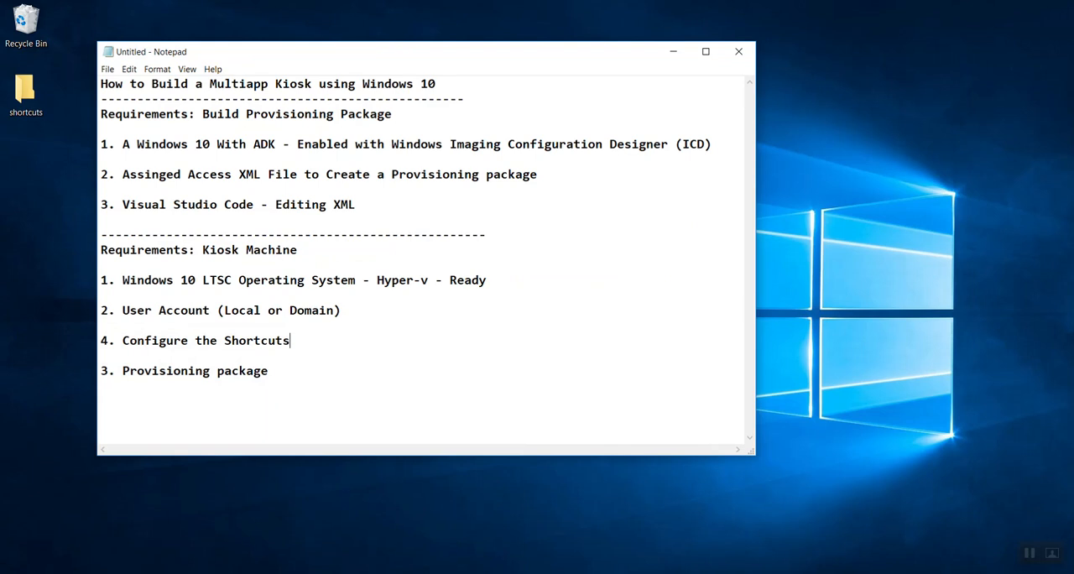
{"action": "mouse_move", "coordinate": [143, 569]}
{"action": "left_click", "coordinate": [191, 554]}
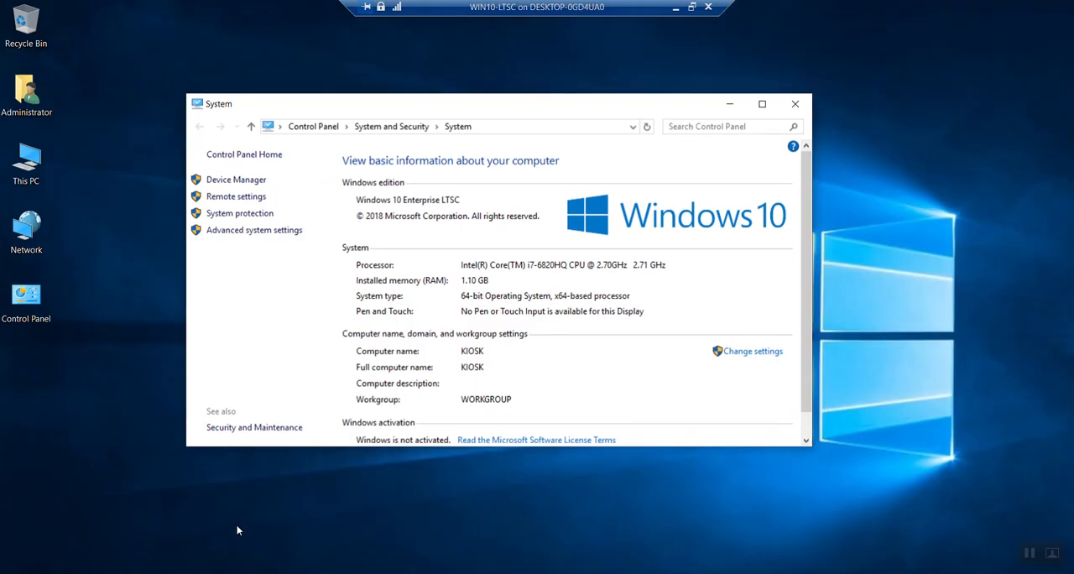
Step: Open the folder c:\programdata\Microsoft\Windows in File Explorer
{"action": "key", "text": "super+x"}
{"action": "left_click", "coordinate": [75, 530]}
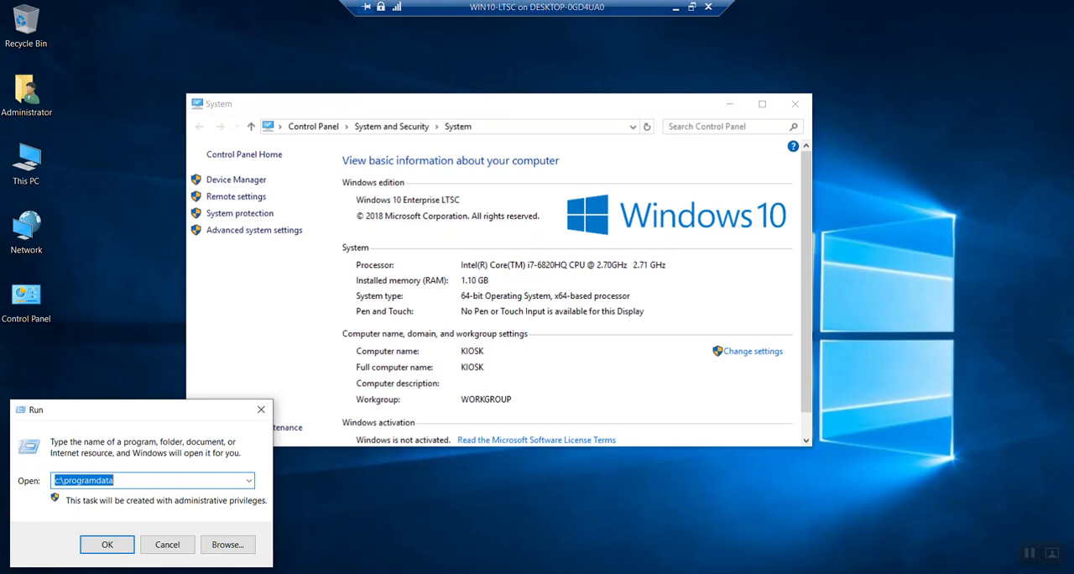
{"action": "key", "text": "End"}
{"action": "type", "text": "\\M"}
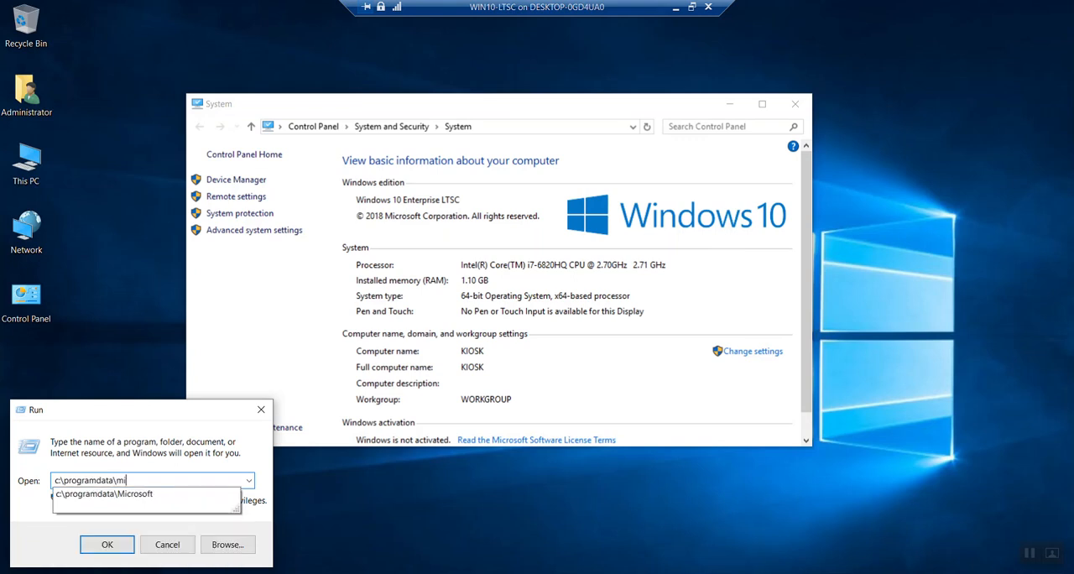
{"action": "key", "text": "Down"}
{"action": "type", "text": "\\"}
{"action": "key", "text": "Down"}
{"action": "key", "text": "Down"}
{"action": "key", "text": "Down"}
{"action": "key", "text": "Up"}
{"action": "key", "text": "Return"}
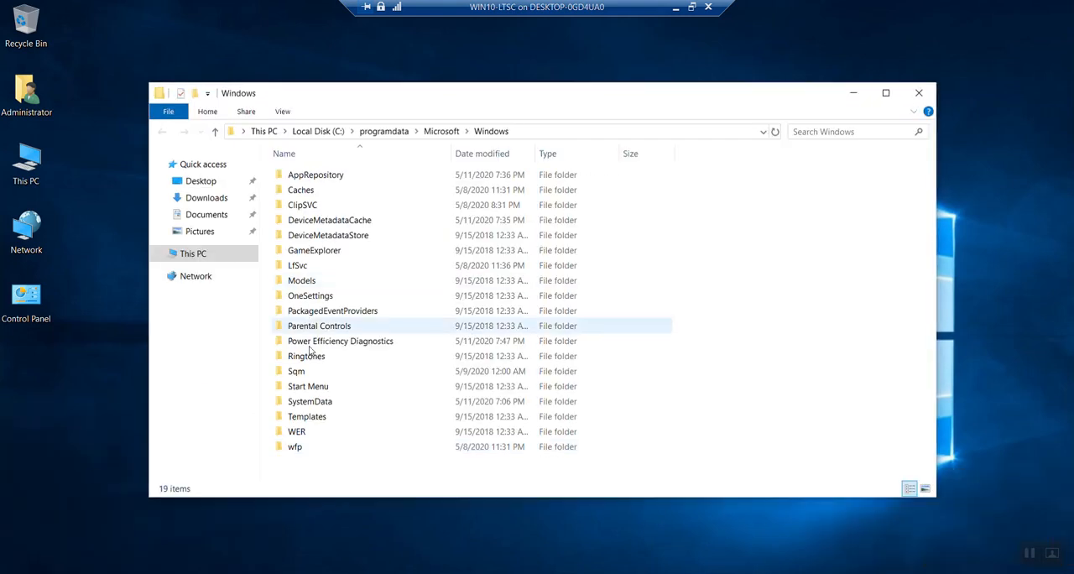
Step: Open the Programs folder inside Start Menu
{"action": "left_click", "coordinate": [323, 389]}
{"action": "double_click", "coordinate": [323, 389]}
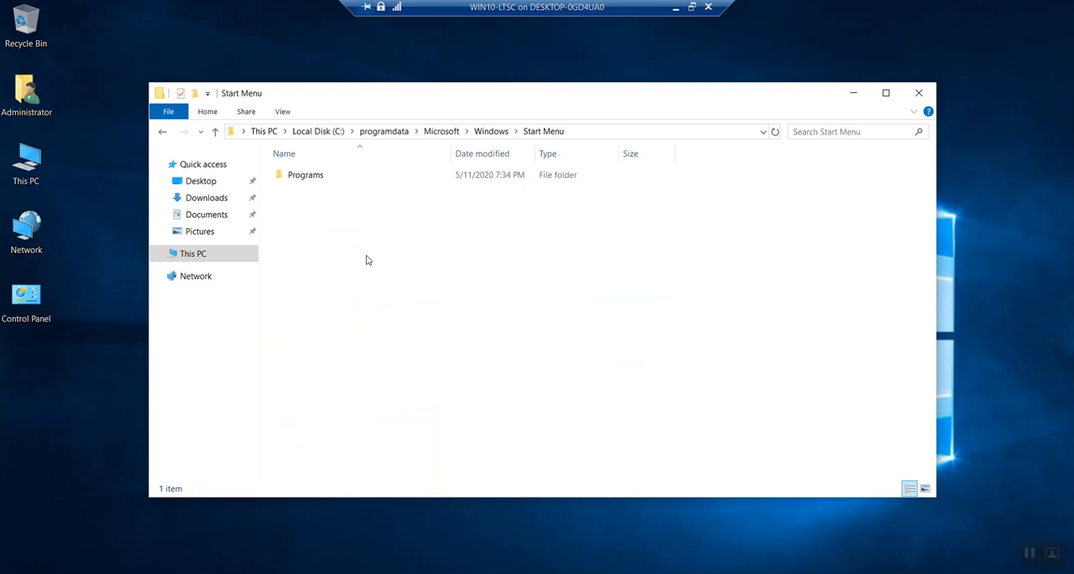
{"action": "double_click", "coordinate": [306, 176]}
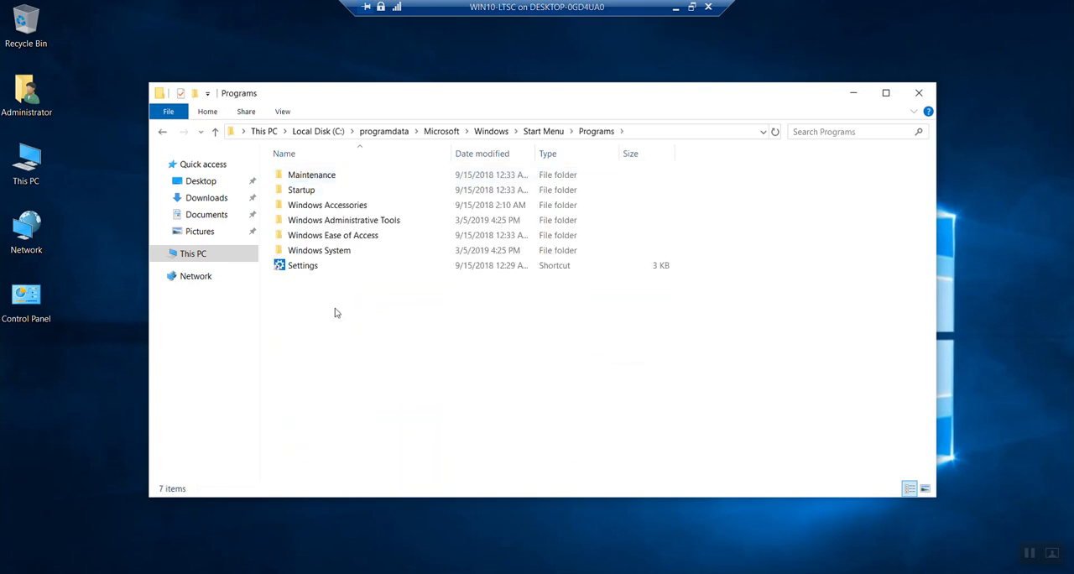
Step: Copy the Internet Explorer shortcut from its Windows Accessories file location into the ProgramData Start Menu Programs folder
{"action": "left_click", "coordinate": [15, 573]}
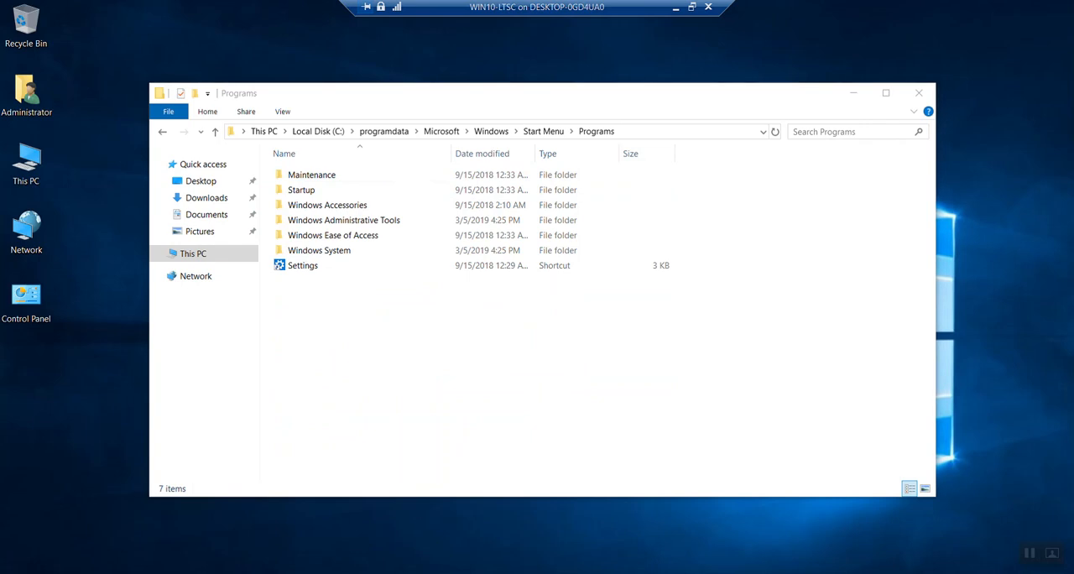
{"action": "left_click", "coordinate": [162, 248]}
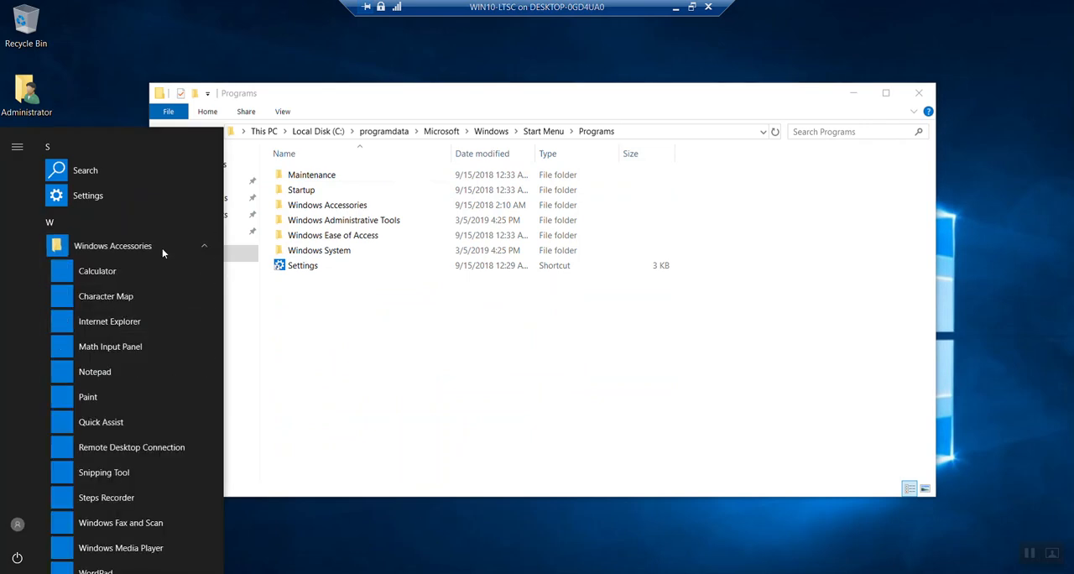
{"action": "right_click", "coordinate": [117, 327]}
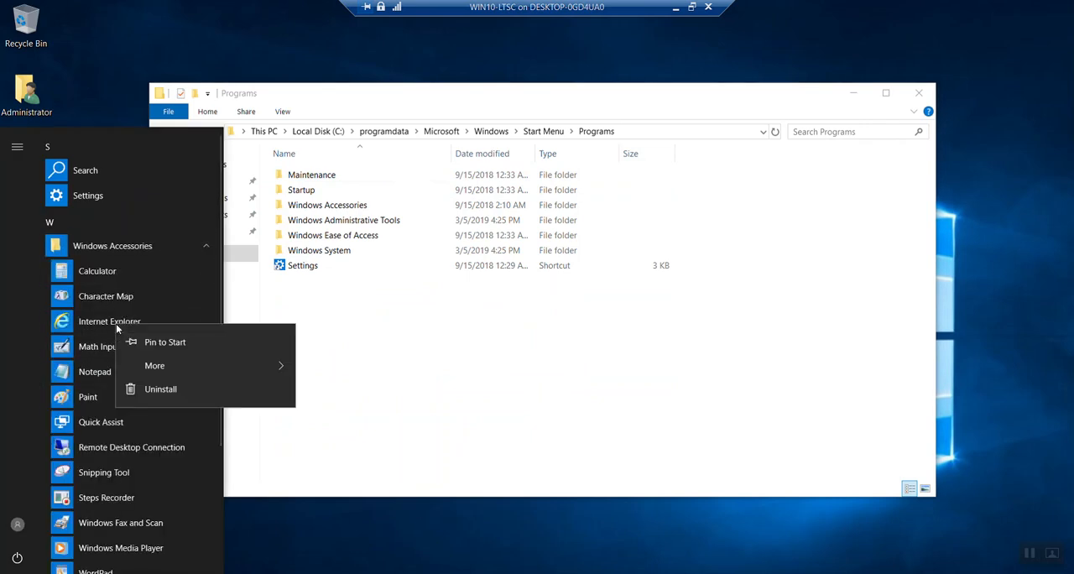
{"action": "mouse_move", "coordinate": [285, 365]}
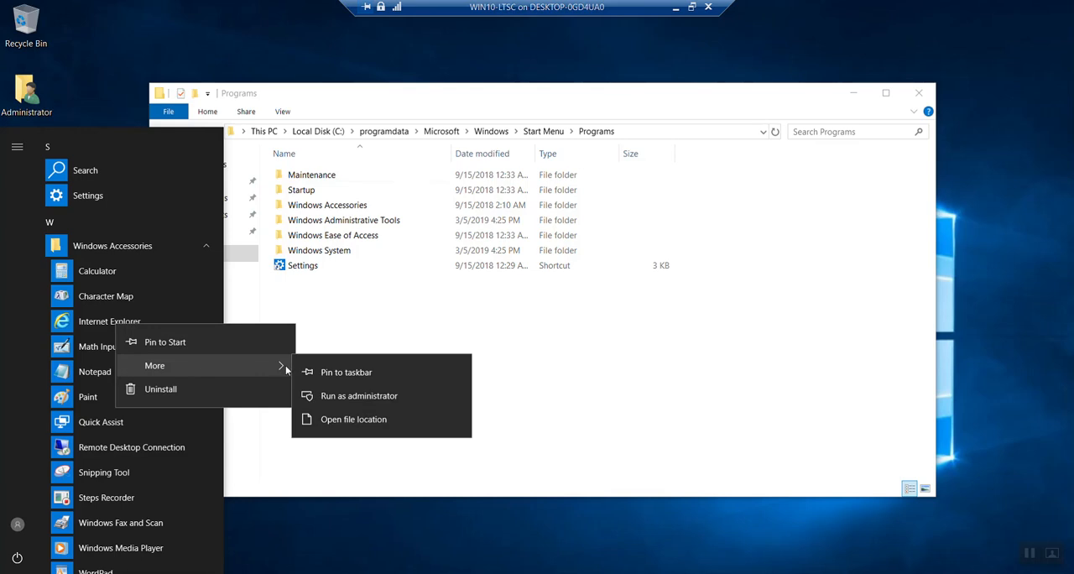
{"action": "left_click", "coordinate": [356, 418]}
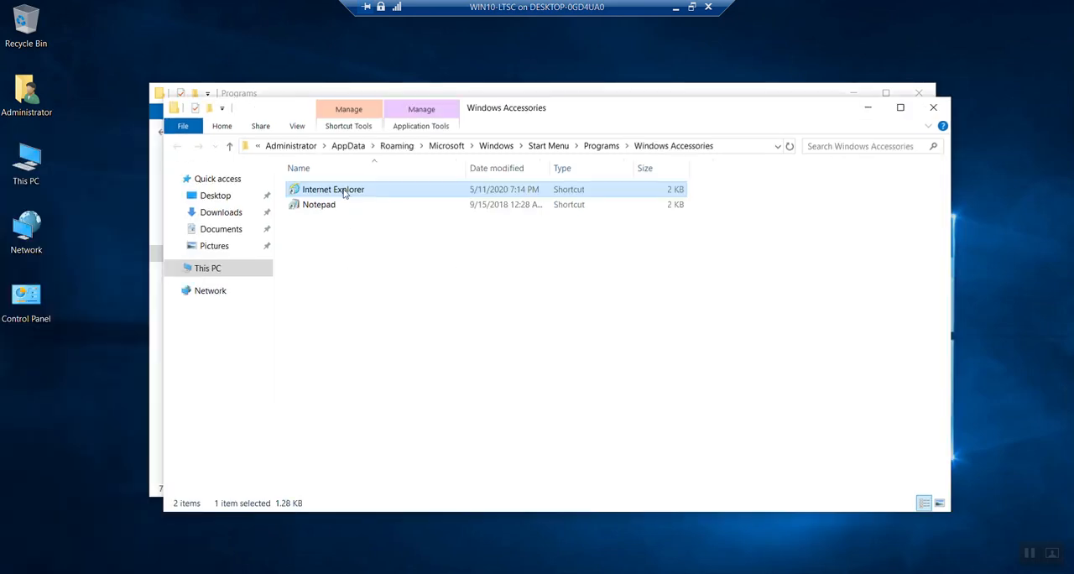
{"action": "right_click", "coordinate": [345, 191]}
{"action": "left_click", "coordinate": [388, 357]}
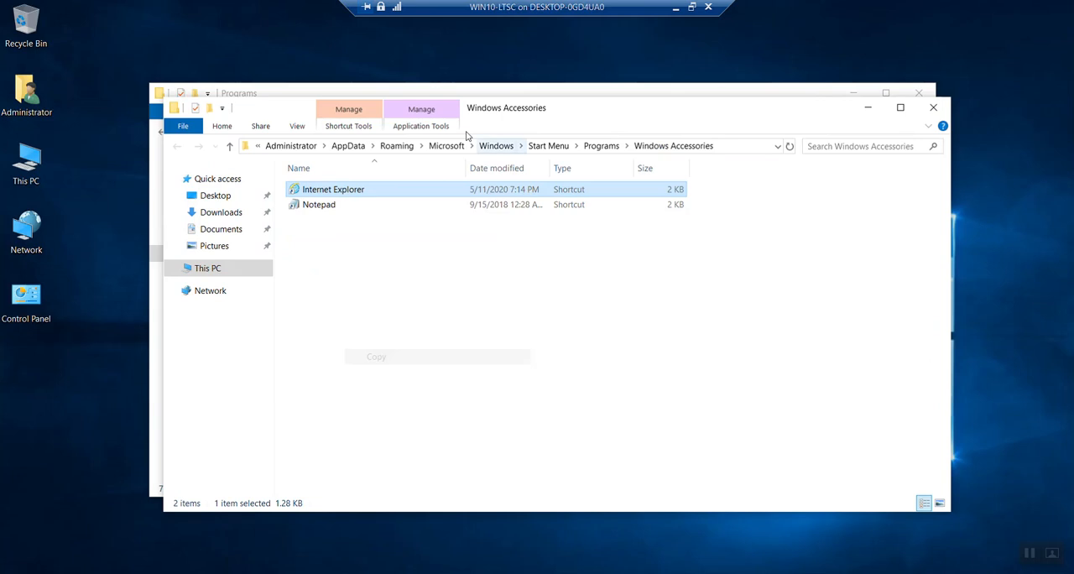
{"action": "left_click_drag", "start_coordinate": [498, 109], "coordinate": [787, 116]}
{"action": "right_click", "coordinate": [309, 346]}
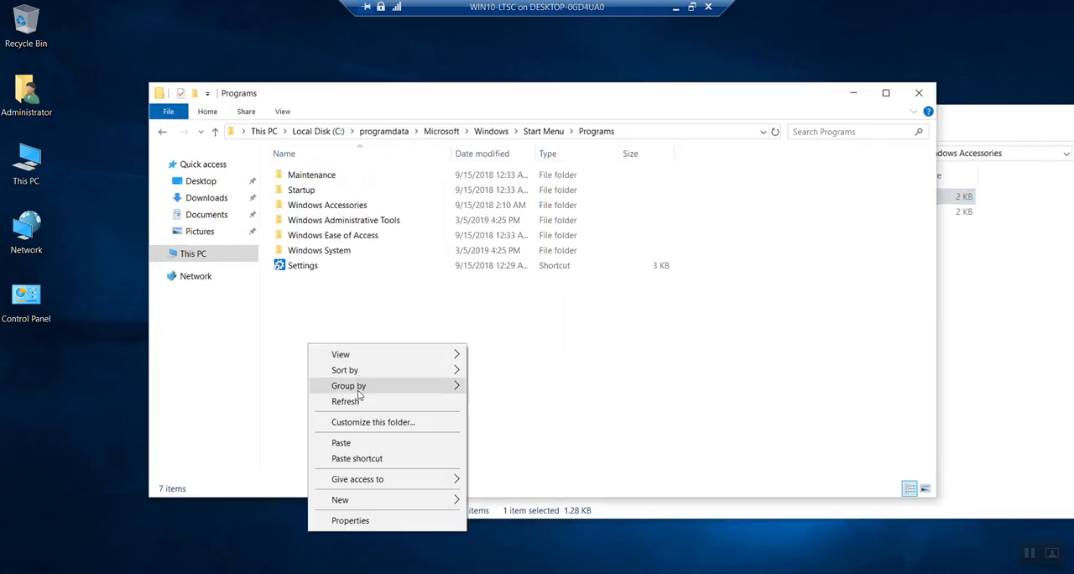
{"action": "left_click", "coordinate": [359, 441]}
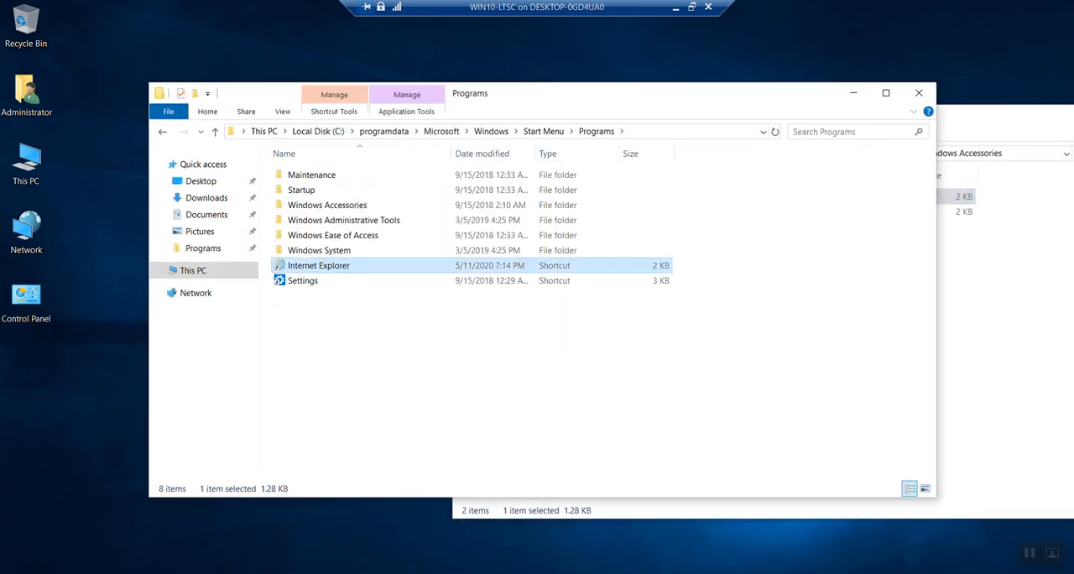
Step: Copy the Command Prompt shortcut from its Windows System file location into the ProgramData Start Menu Programs folder
{"action": "key", "text": "super"}
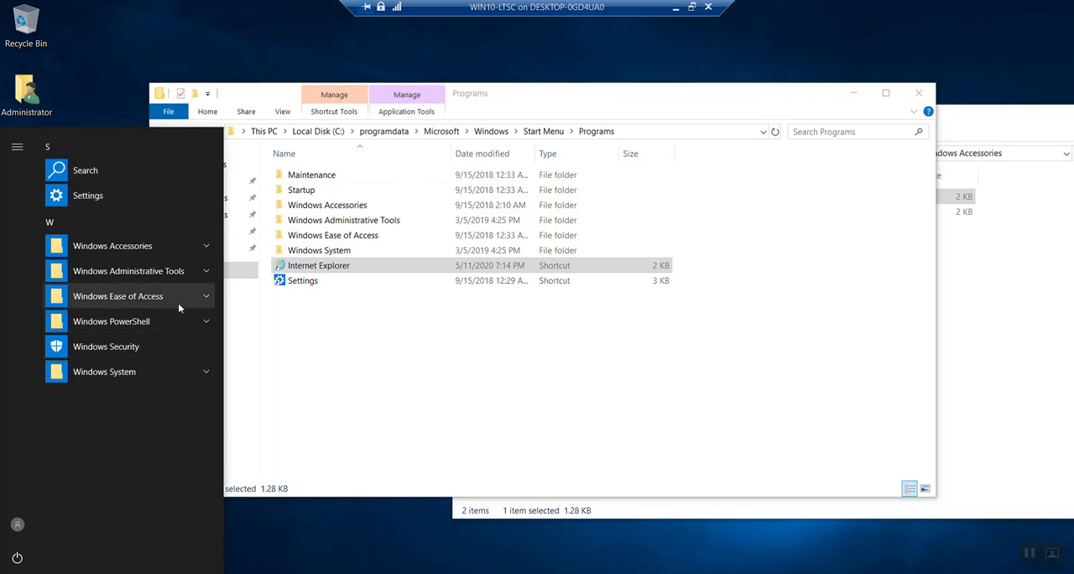
{"action": "left_click", "coordinate": [176, 374]}
{"action": "right_click", "coordinate": [130, 404]}
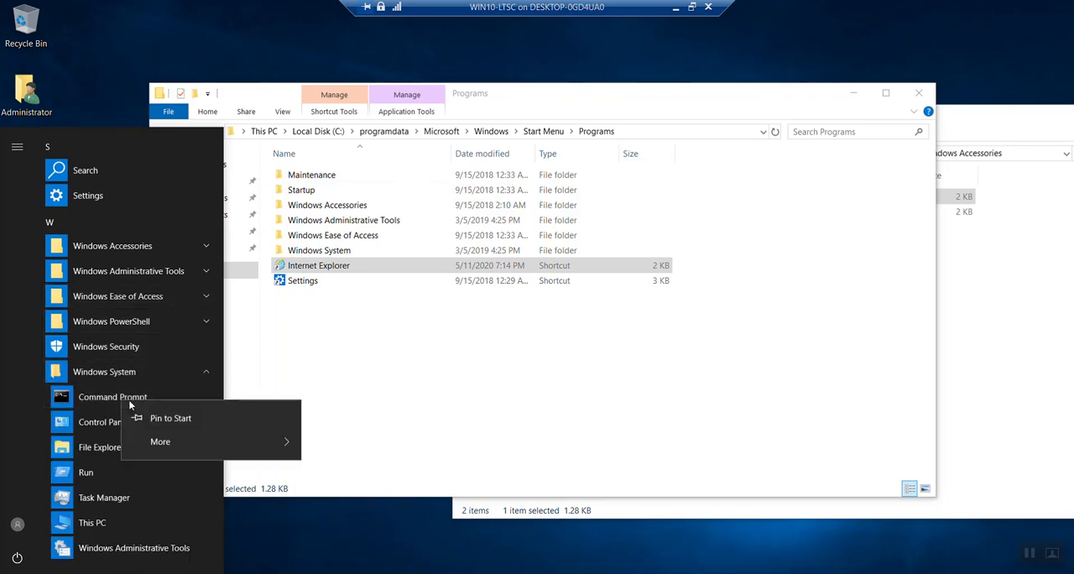
{"action": "mouse_move", "coordinate": [247, 438]}
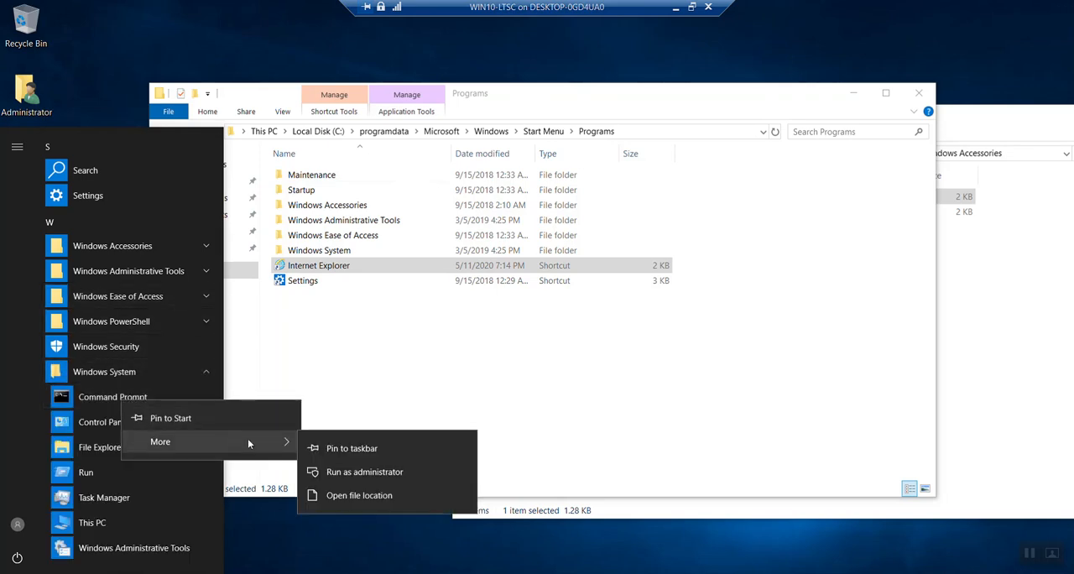
{"action": "left_click", "coordinate": [363, 495]}
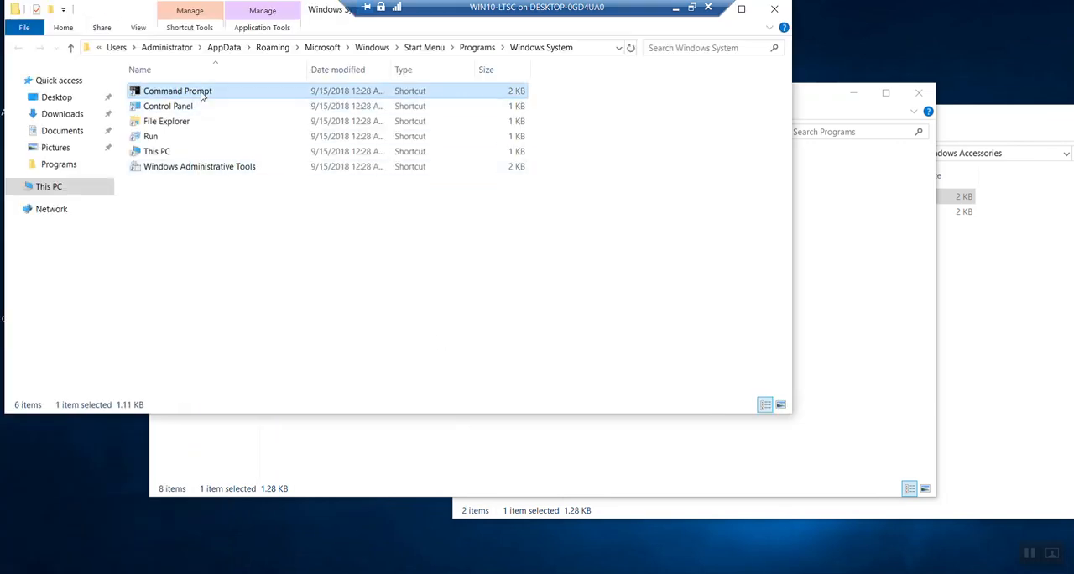
{"action": "right_click", "coordinate": [202, 95]}
{"action": "left_click", "coordinate": [225, 257]}
{"action": "left_click", "coordinate": [789, 8]}
{"action": "right_click", "coordinate": [348, 342]}
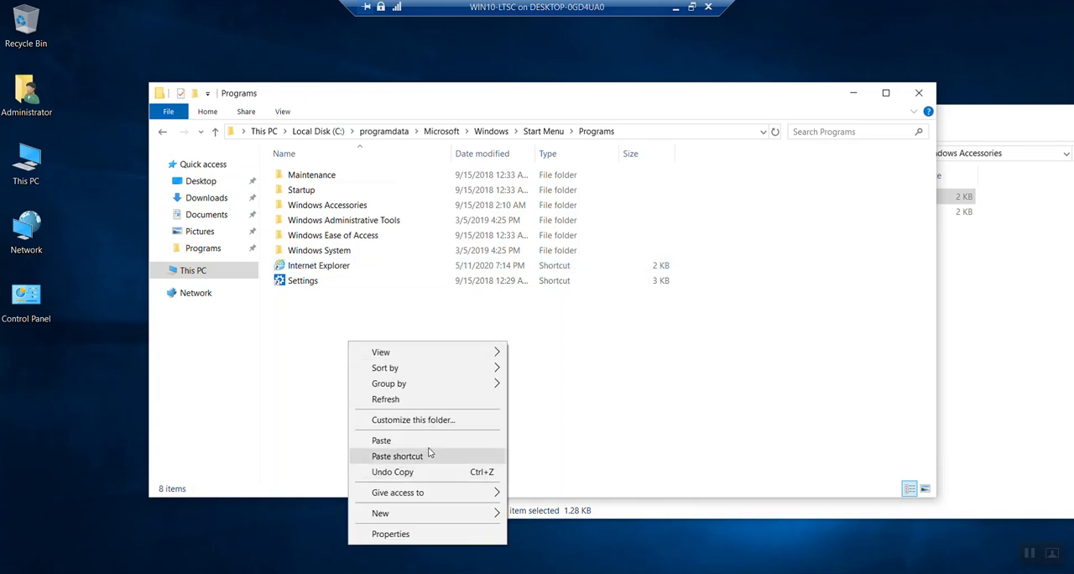
{"action": "left_click", "coordinate": [424, 440]}
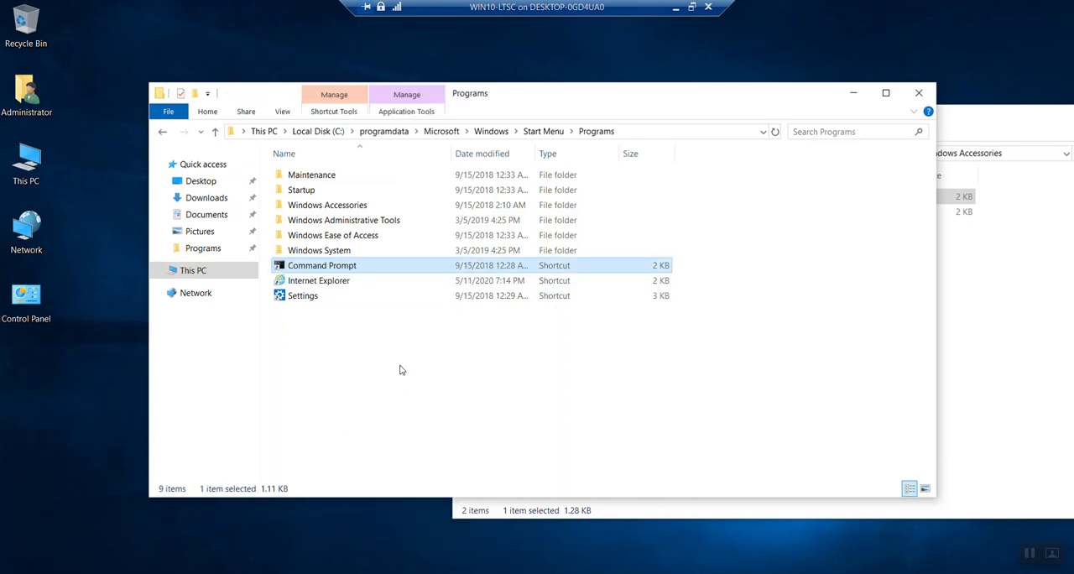
Step: Rename the copied Command Prompt shortcut to CMD, and close the Windows Accessories folder window
{"action": "right_click", "coordinate": [334, 269]}
{"action": "left_click", "coordinate": [410, 500]}
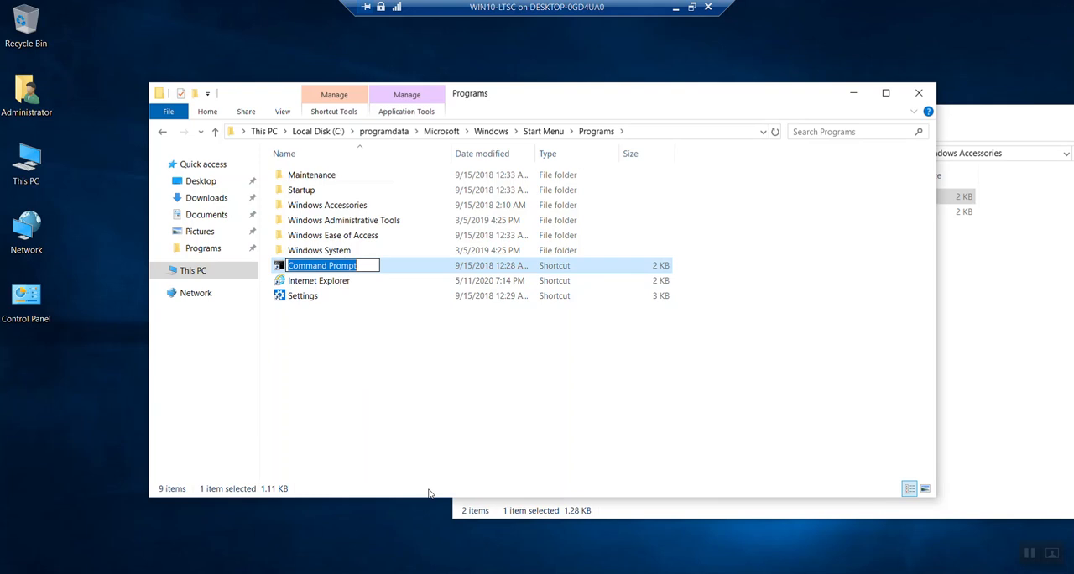
{"action": "type", "text": "CMD"}
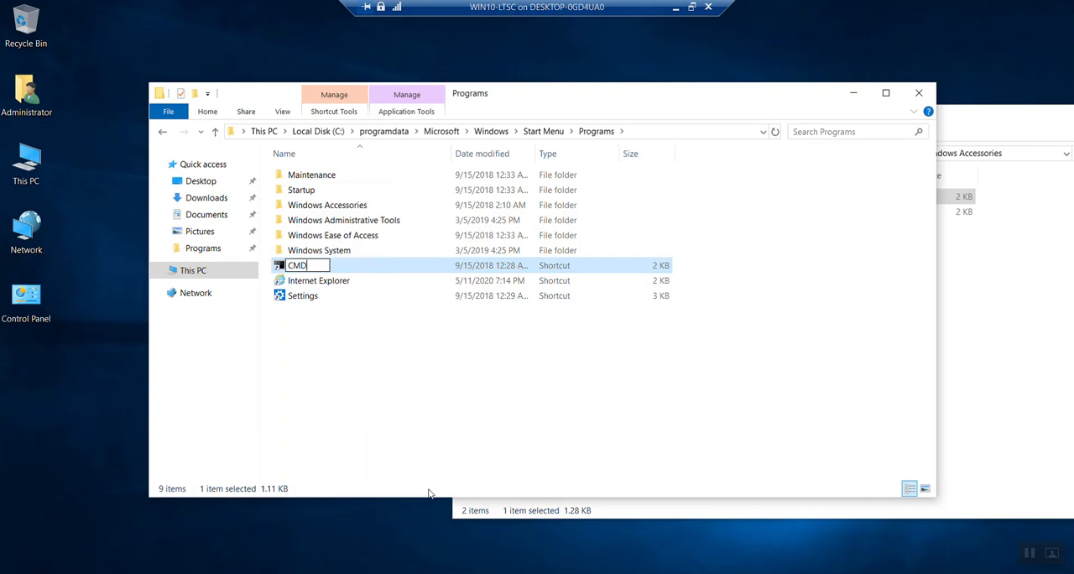
{"action": "left_click", "coordinate": [410, 413]}
{"action": "left_click", "coordinate": [994, 294]}
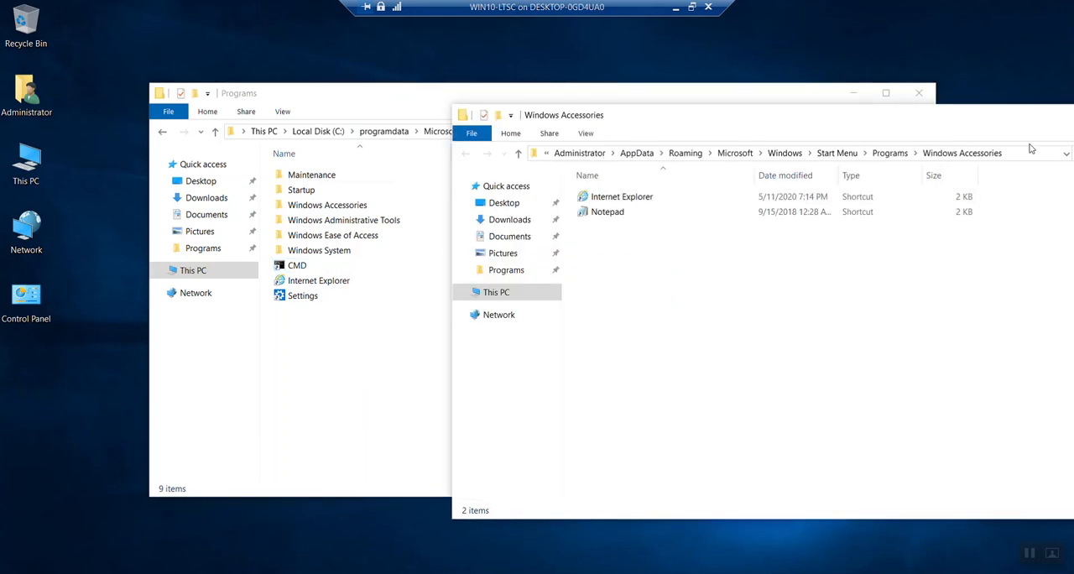
{"action": "left_click_drag", "start_coordinate": [975, 122], "coordinate": [583, 171]}
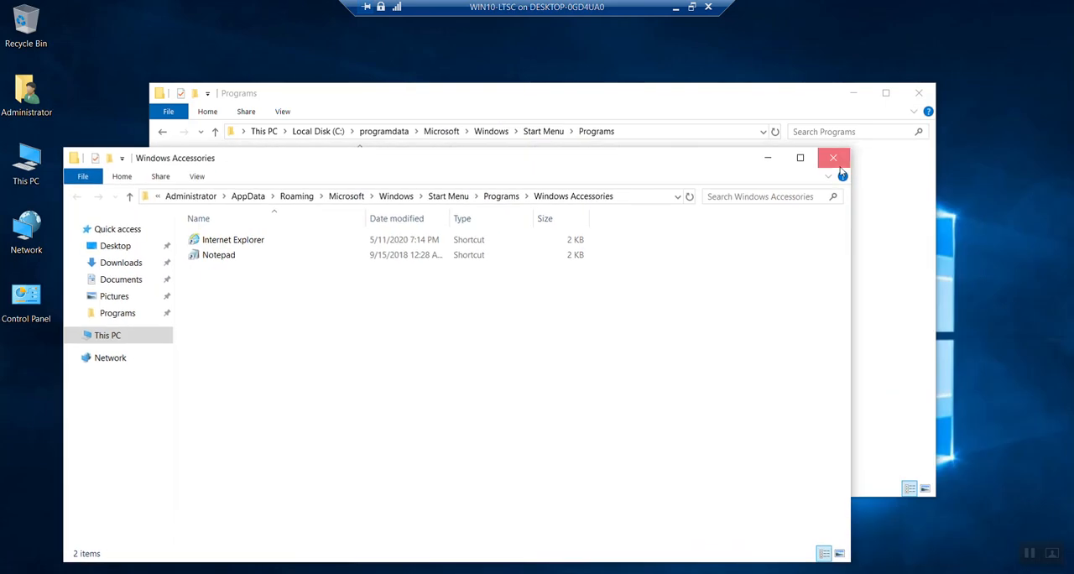
{"action": "left_click", "coordinate": [833, 157]}
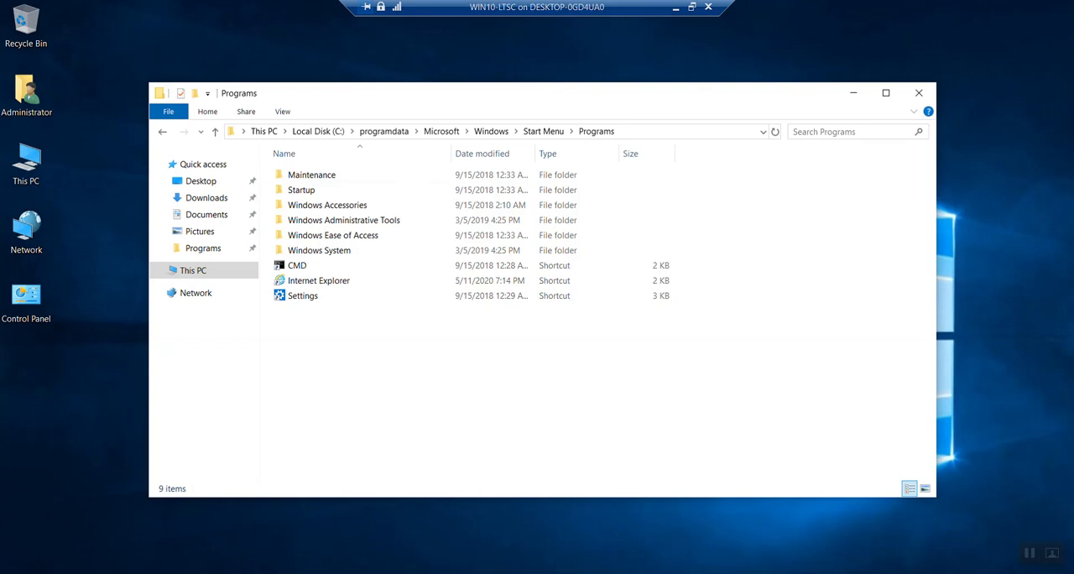
Step: Connect to the network share \\sccm\c$
{"action": "right_click", "coordinate": [16, 567]}
{"action": "left_click", "coordinate": [89, 515]}
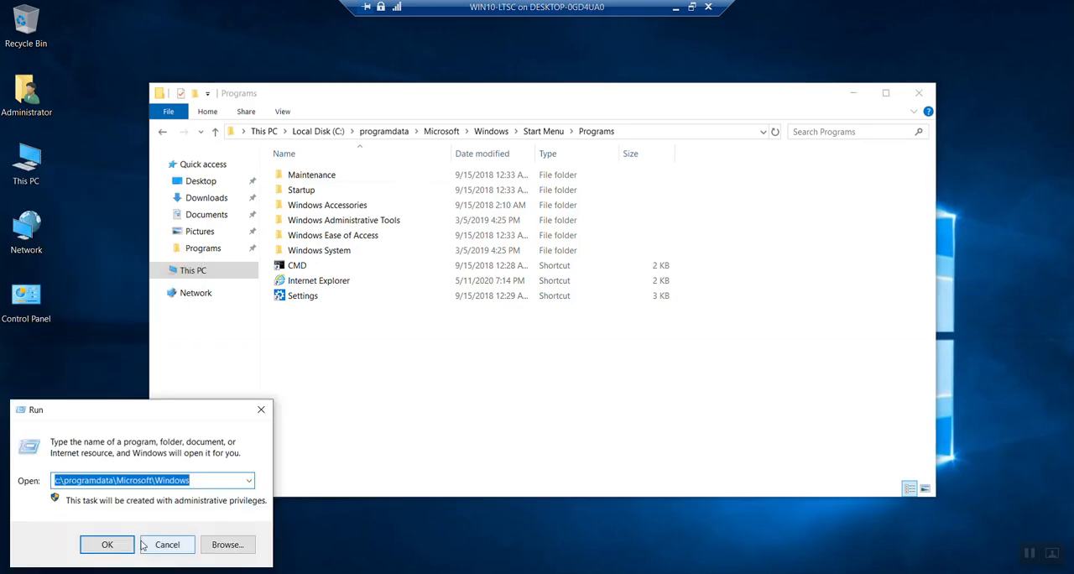
{"action": "type", "text": "\\\\"}
{"action": "key", "text": "Down"}
{"action": "key", "text": "Return"}
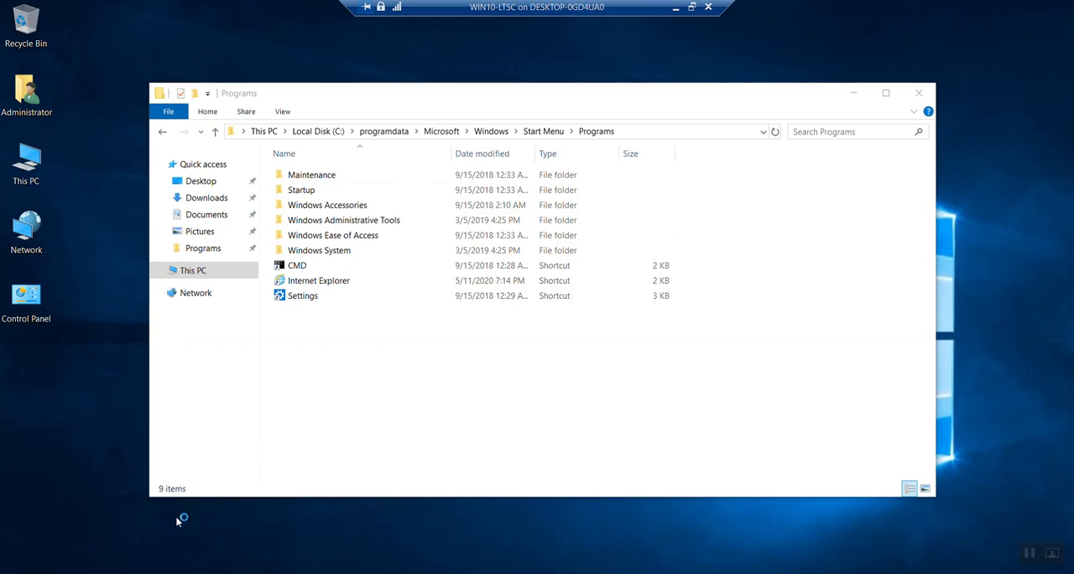
Step: Sign in to the sccm share as sccm\administrator with the account password
{"action": "type", "text": "sccm\\administrator"}
{"action": "key", "text": "Tab"}
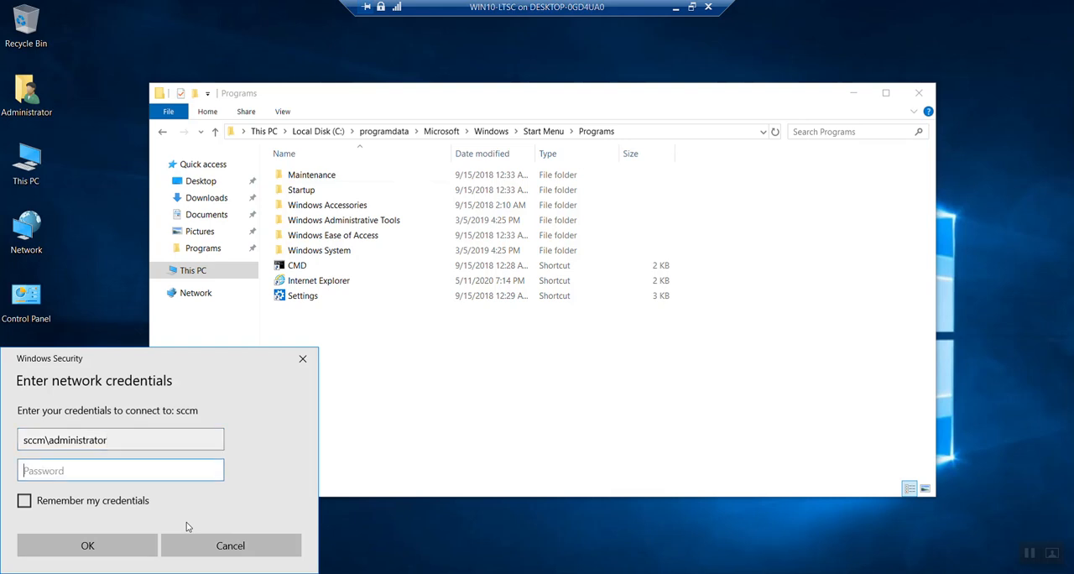
{"action": "type", "text": "********"}
{"action": "key", "text": "Return"}
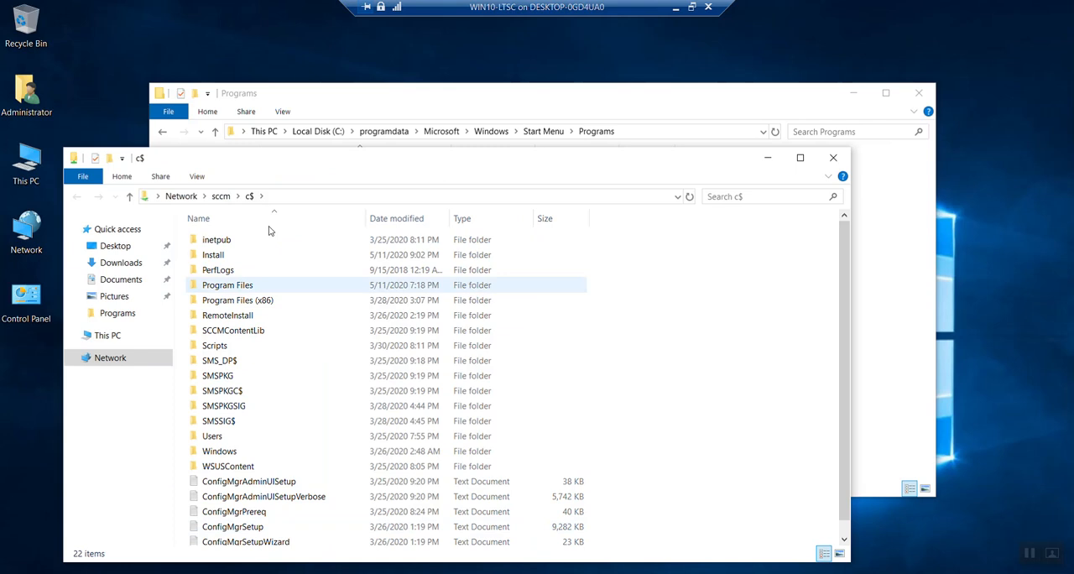
Step: Copy the Kiosk_User provisioning package from the share's Install folder to the root of the local C: drive
{"action": "double_click", "coordinate": [226, 254]}
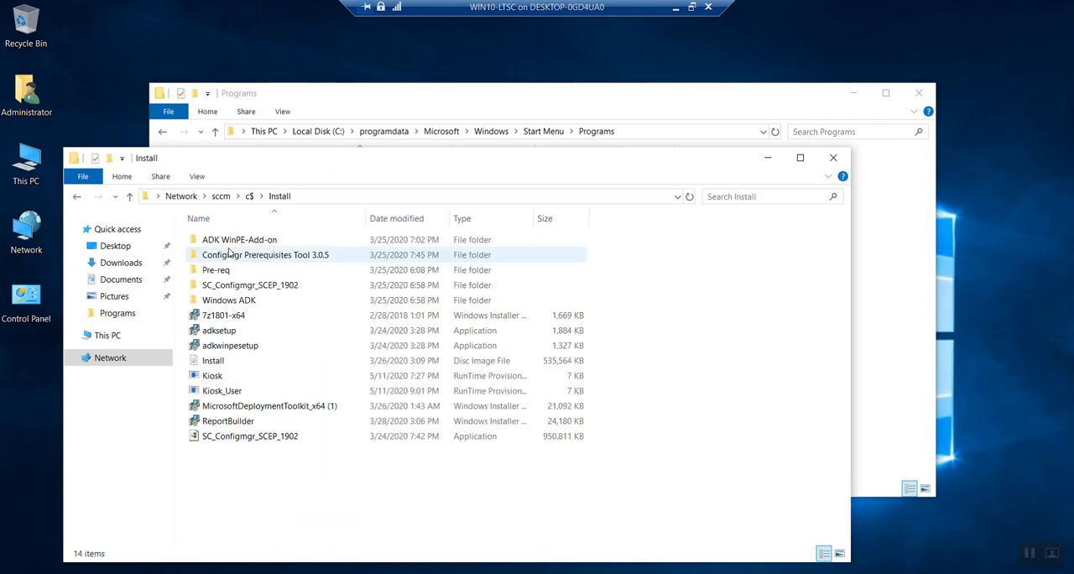
{"action": "right_click", "coordinate": [226, 390]}
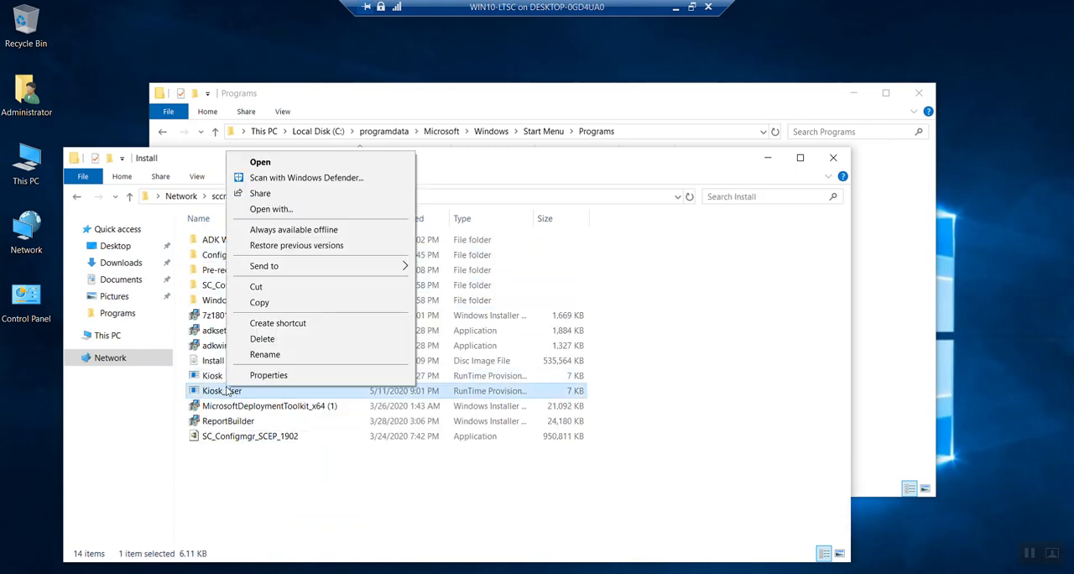
{"action": "left_click", "coordinate": [260, 303]}
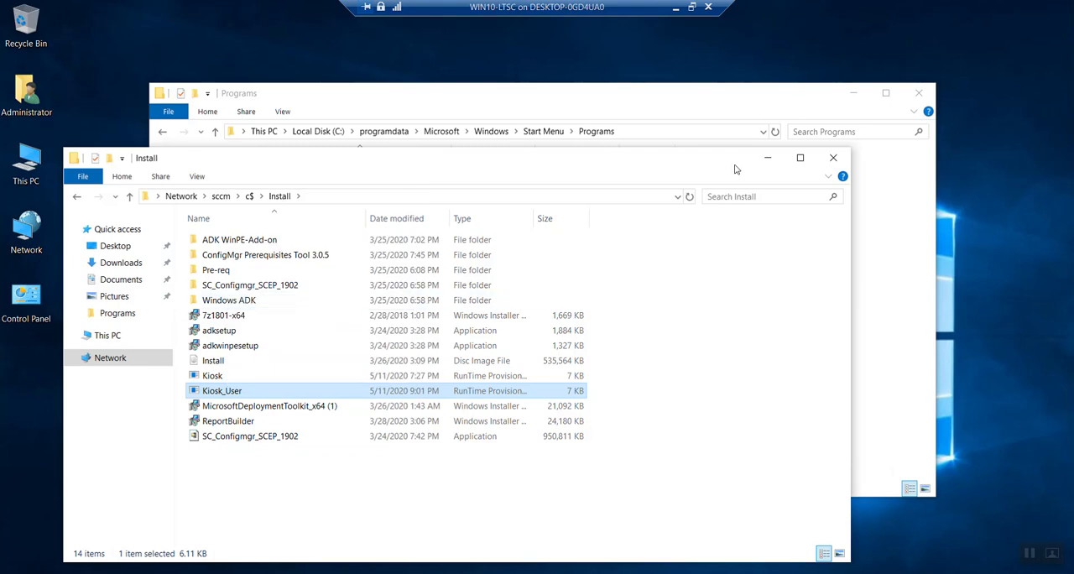
{"action": "left_click", "coordinate": [768, 158]}
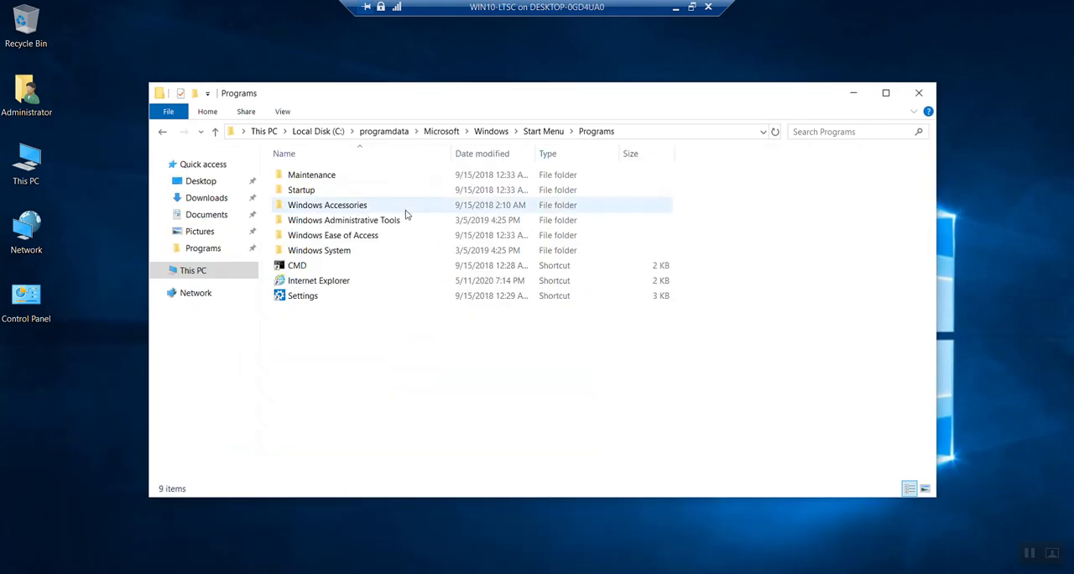
{"action": "left_click", "coordinate": [318, 132]}
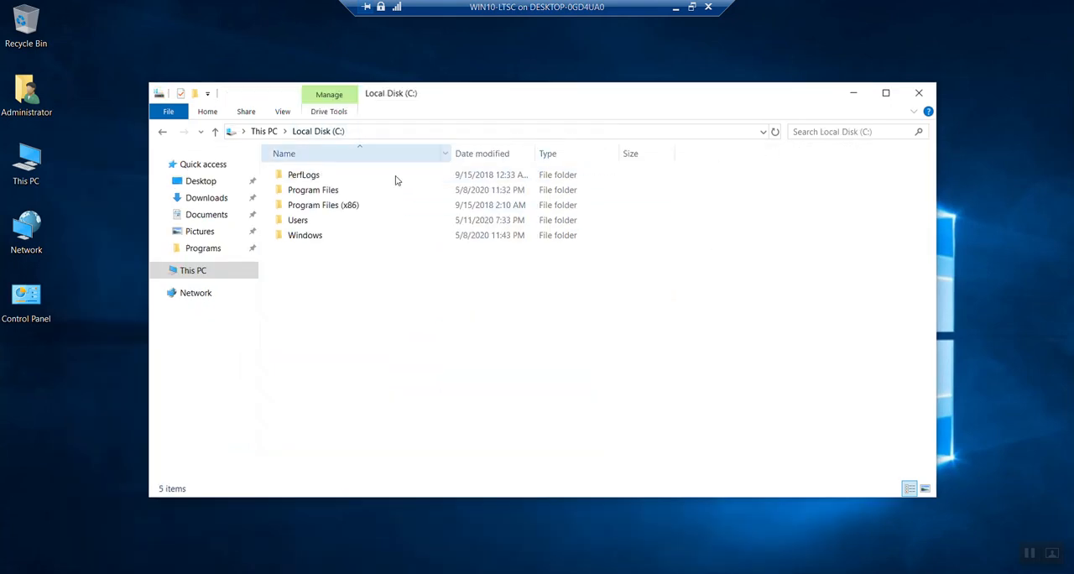
{"action": "right_click", "coordinate": [312, 279]}
{"action": "left_click", "coordinate": [357, 358]}
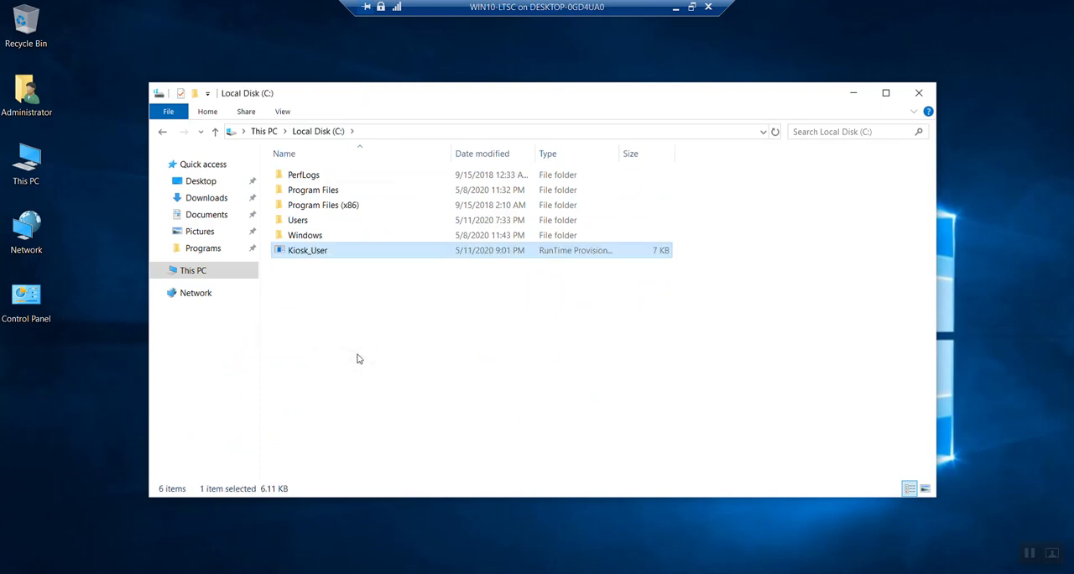
Step: Apply the Kiosk_User provisioning package from the root of C: and accept it as coming from a trusted source
{"action": "right_click", "coordinate": [313, 258]}
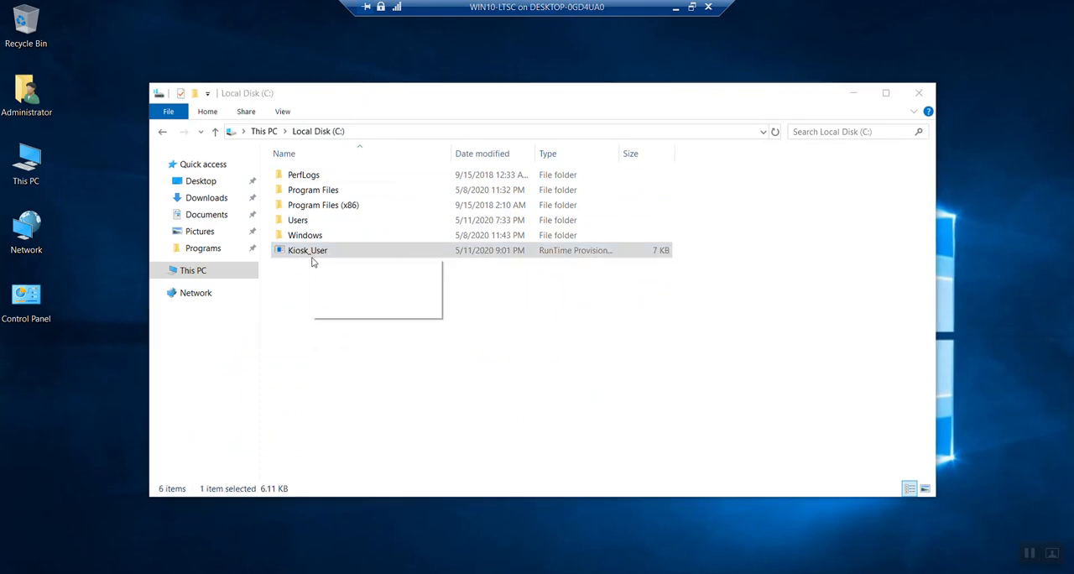
{"action": "left_click", "coordinate": [306, 272]}
{"action": "double_click", "coordinate": [306, 252]}
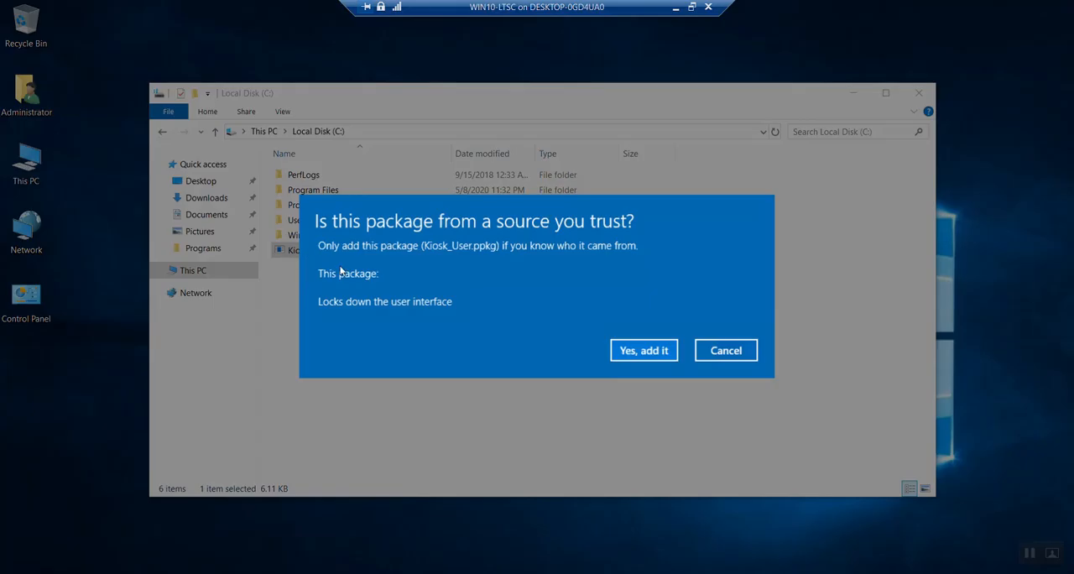
{"action": "left_click", "coordinate": [633, 352]}
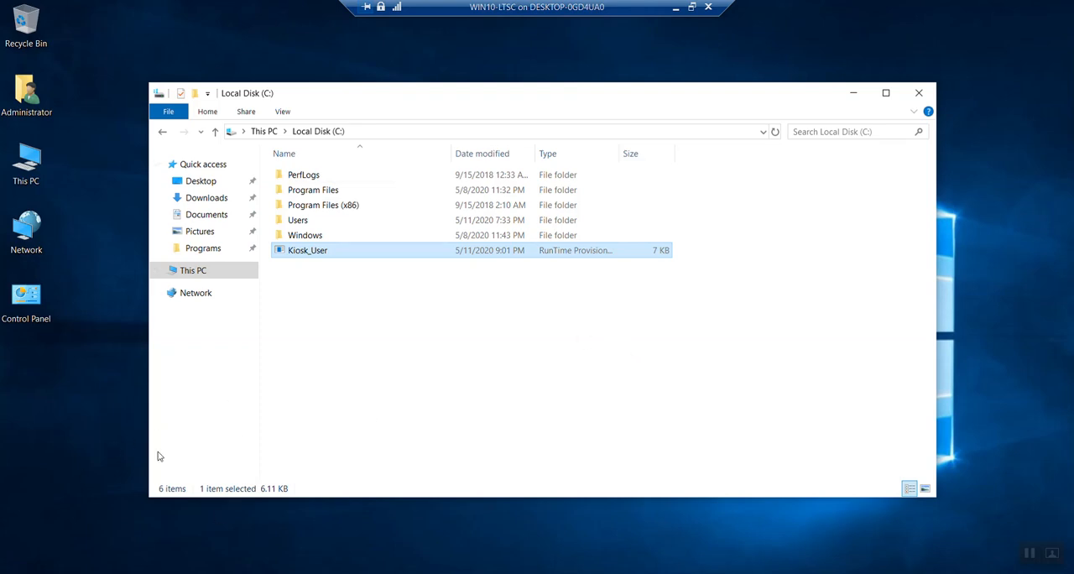
Step: Close the Local Disk (C:) and System windows, and sign out of the Administrator account
{"action": "key", "text": "super"}
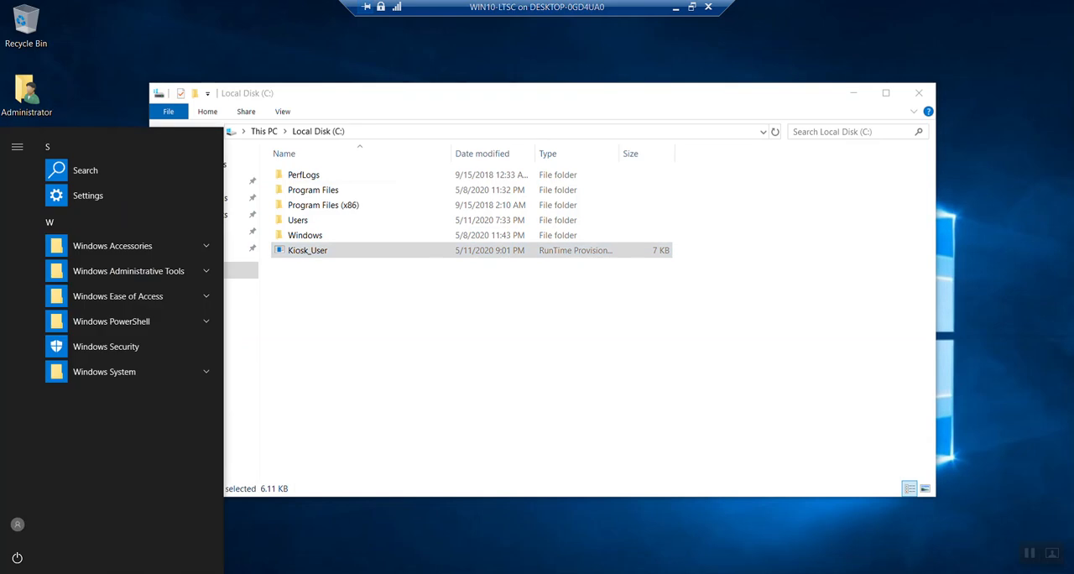
{"action": "left_click", "coordinate": [446, 431]}
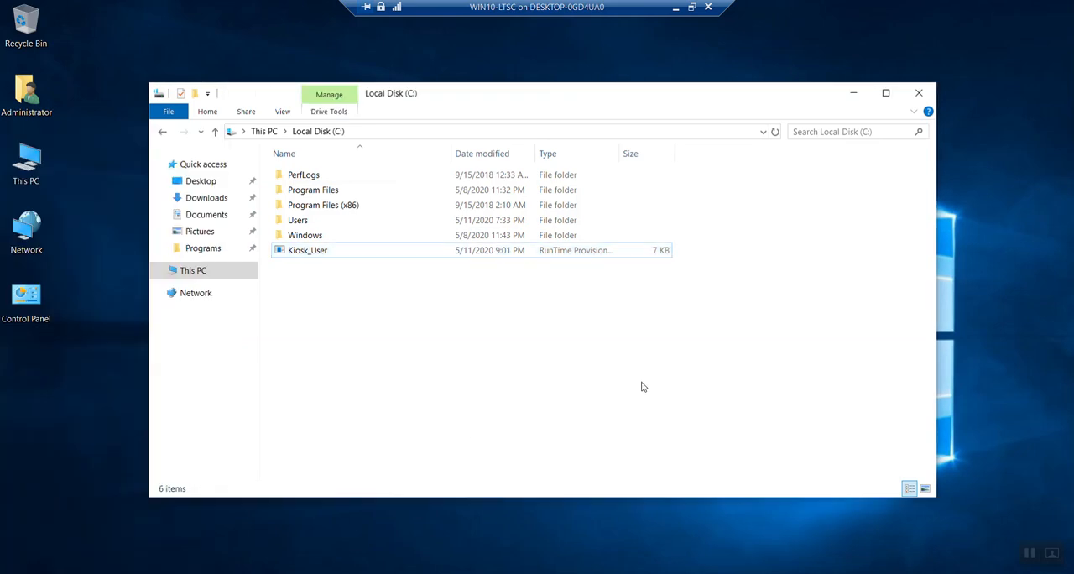
{"action": "left_click", "coordinate": [918, 94]}
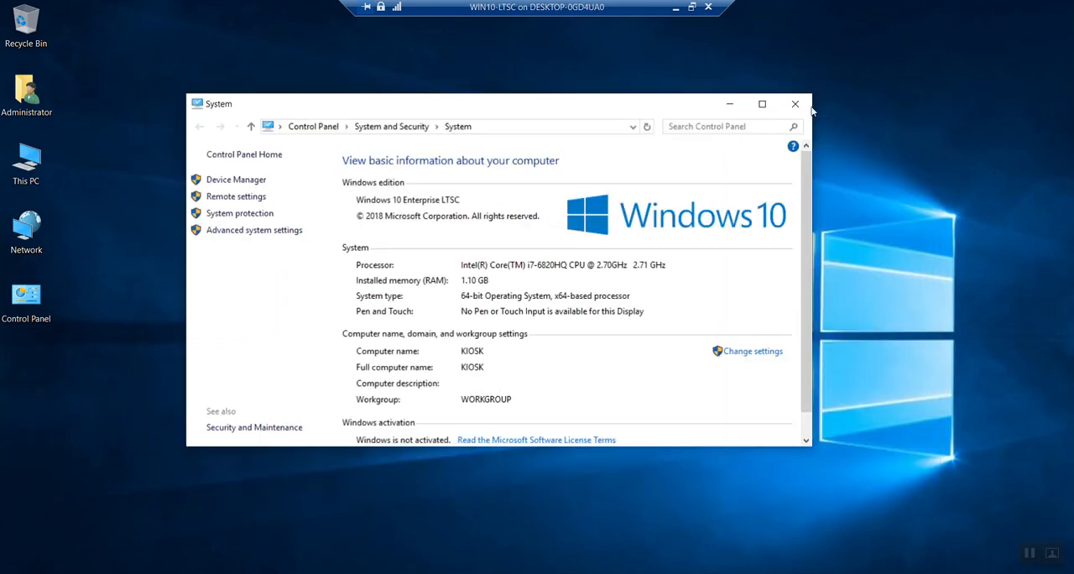
{"action": "left_click", "coordinate": [795, 104]}
{"action": "key", "text": "super"}
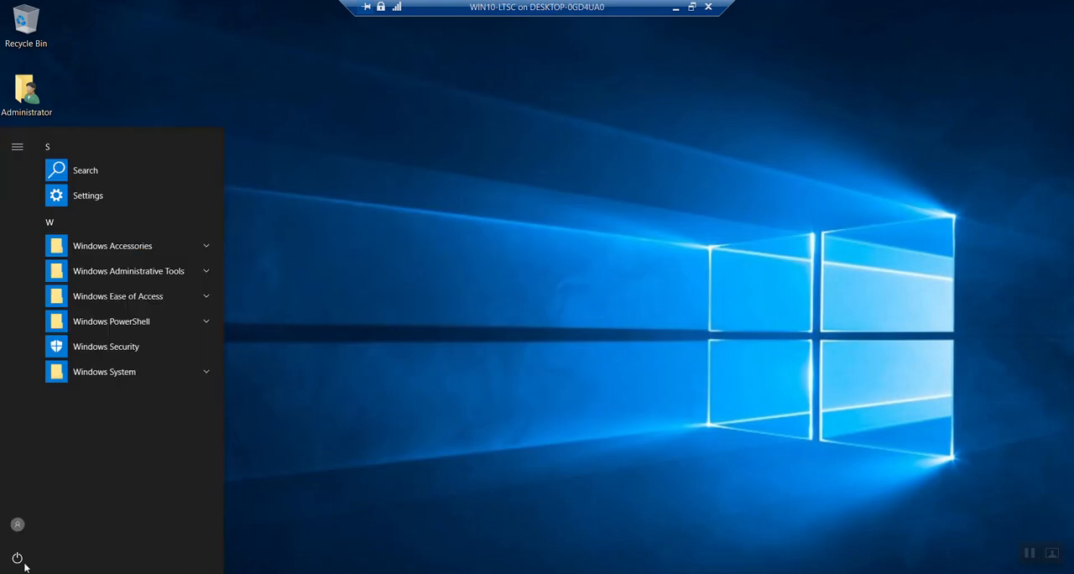
{"action": "left_click", "coordinate": [16, 524]}
{"action": "left_click", "coordinate": [25, 485]}
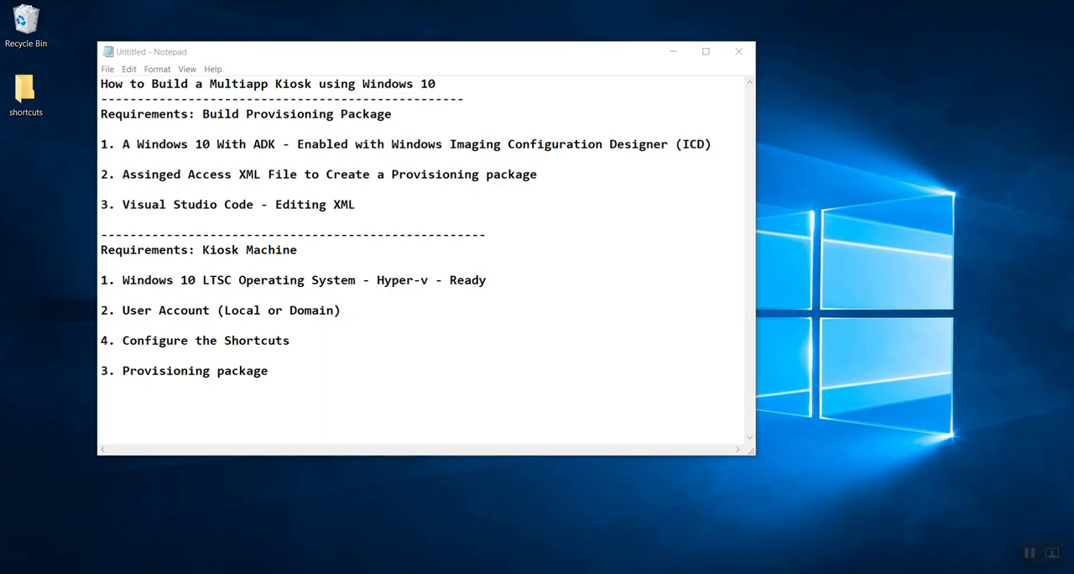
Step: Reconnect to the WIN10-LTSC virtual machine from the host computer
{"action": "mouse_move", "coordinate": [121, 573]}
{"action": "left_click", "coordinate": [189, 531]}
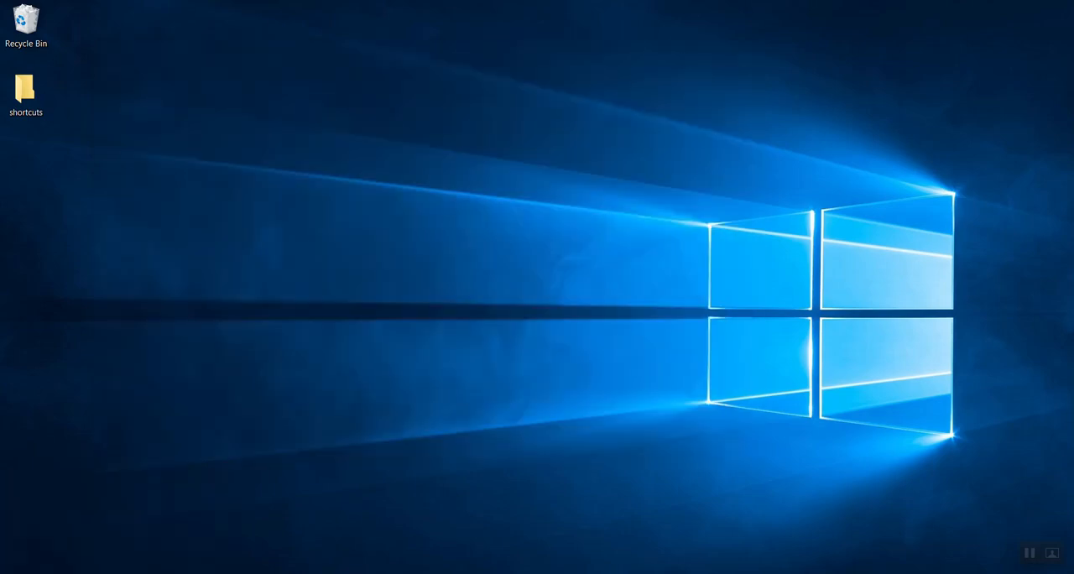
{"action": "left_click", "coordinate": [191, 520]}
{"action": "left_click", "coordinate": [628, 360]}
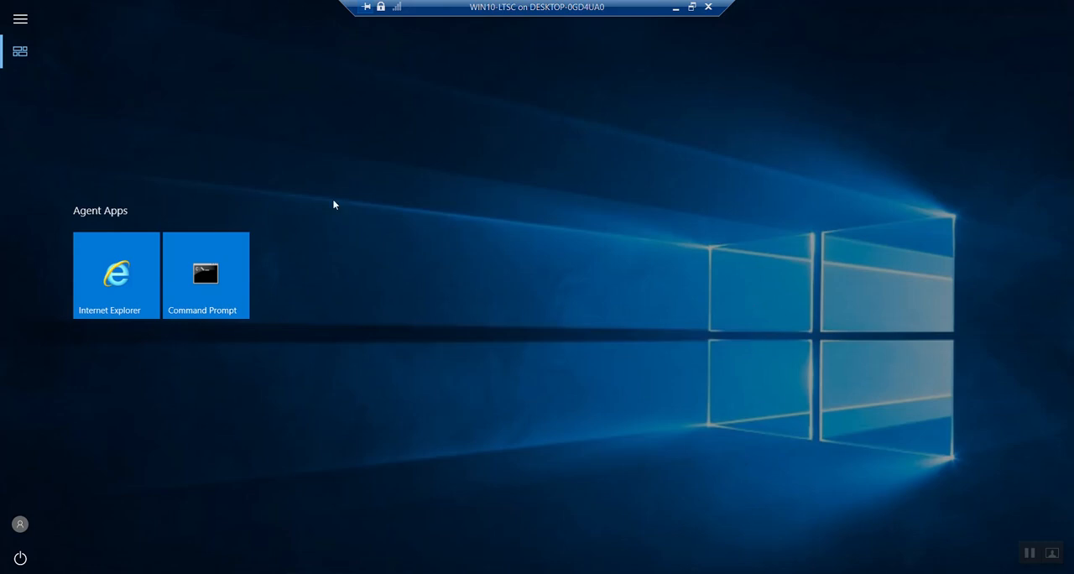
Step: Launch Internet Explorer from Agent Apps, dismiss its setup dialog, and exit it with the option to always close all tabs
{"action": "left_click", "coordinate": [132, 288]}
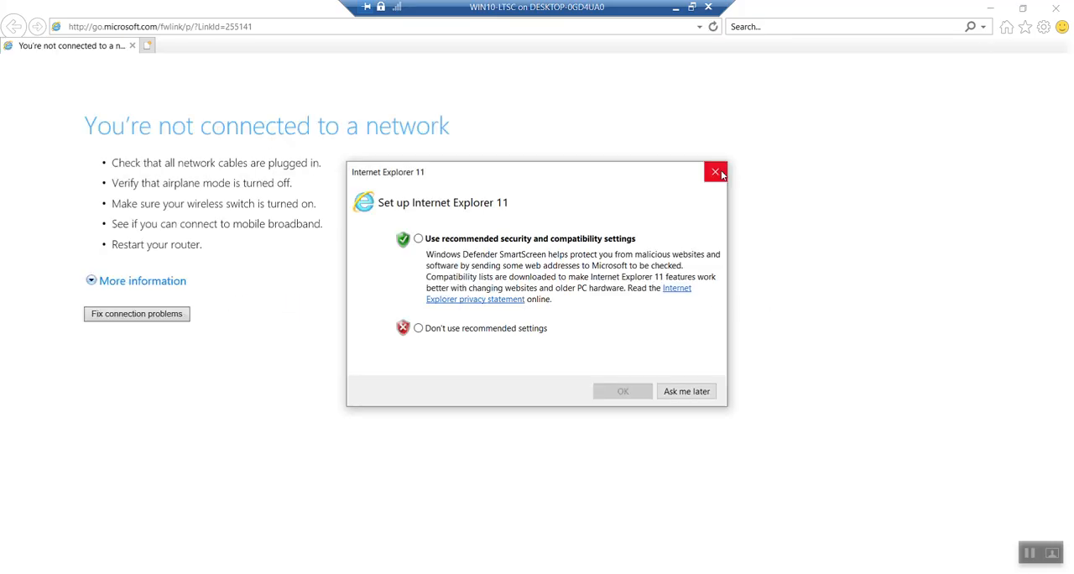
{"action": "left_click", "coordinate": [715, 171]}
{"action": "left_click", "coordinate": [1056, 8]}
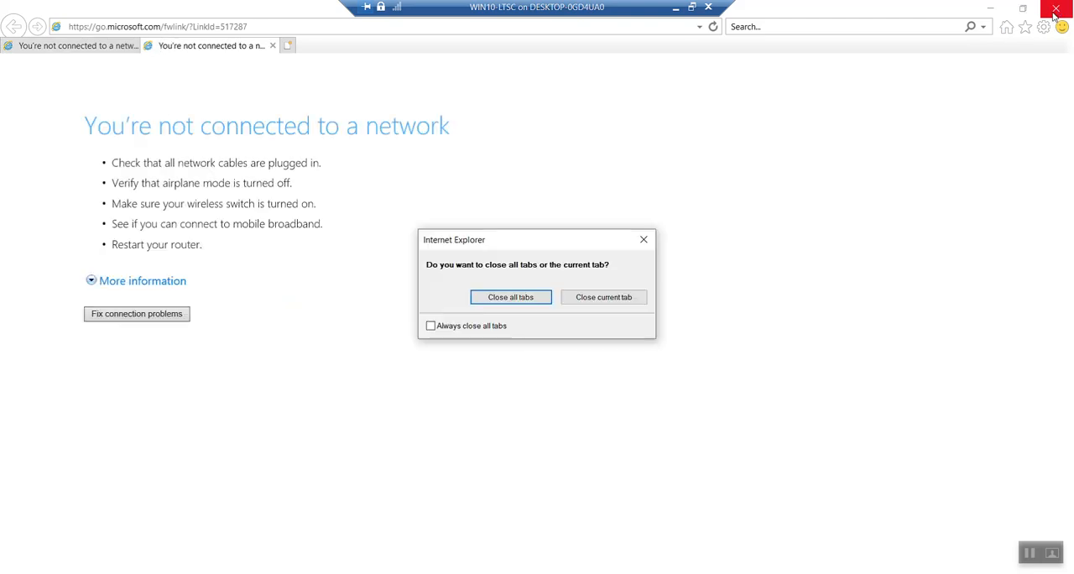
{"action": "left_click", "coordinate": [500, 326]}
{"action": "left_click", "coordinate": [521, 299]}
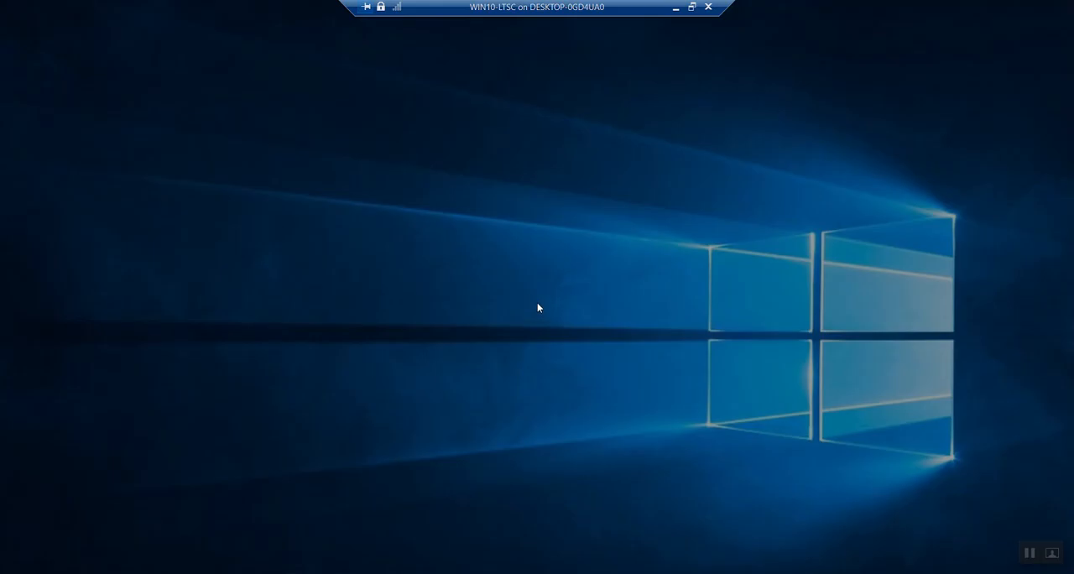
Step: Test the Command Prompt tile in Agent Apps by launching it, and close its window
{"action": "left_click", "coordinate": [218, 289]}
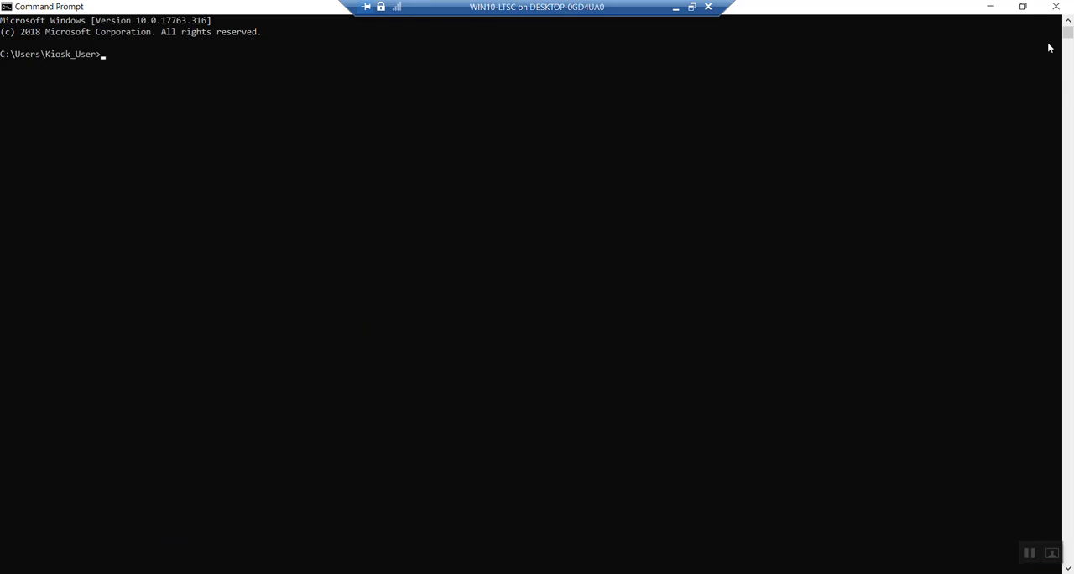
{"action": "left_click", "coordinate": [1055, 7]}
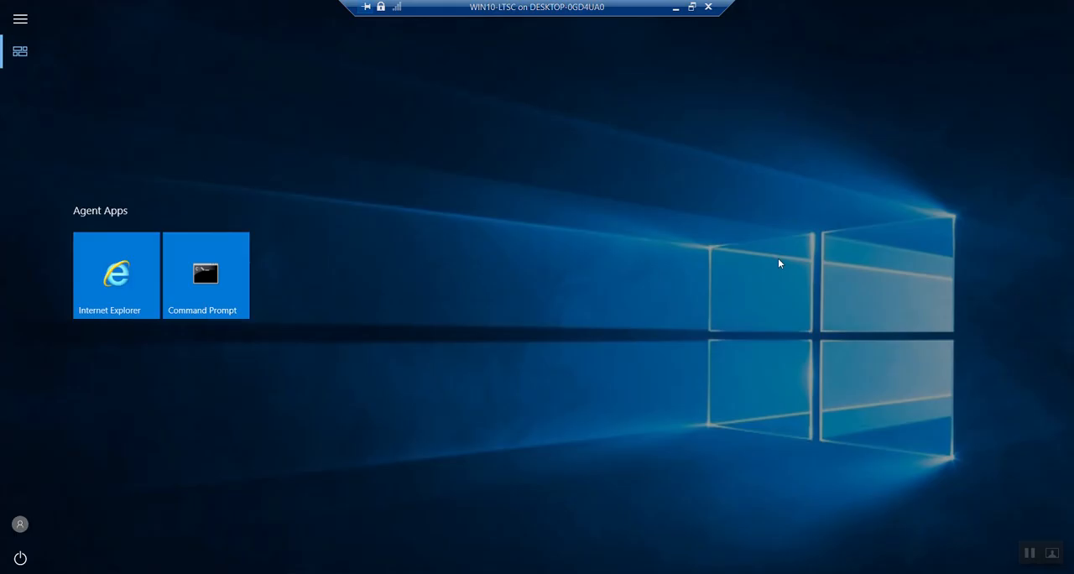